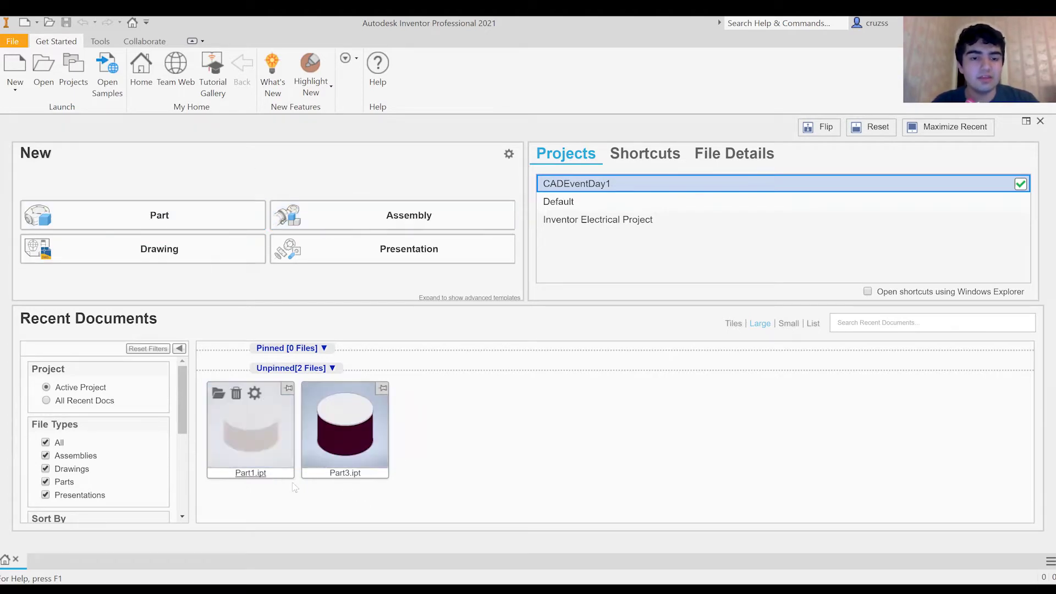
Create a new part and start a 2D sketch on the horizontal XZ plane
left_click(172, 216)
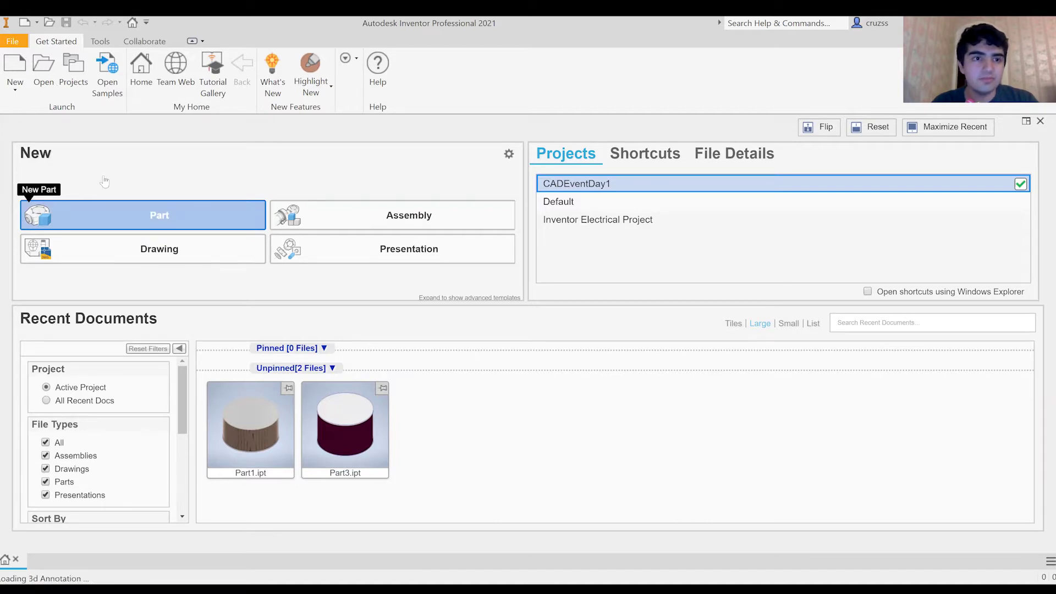
left_click(103, 213)
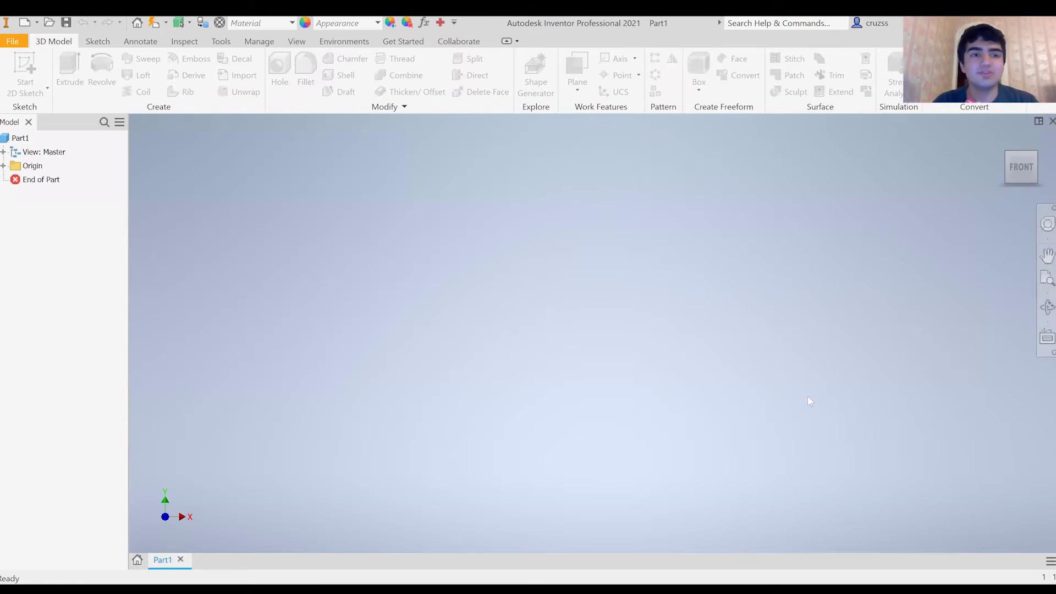
left_click(97, 42)
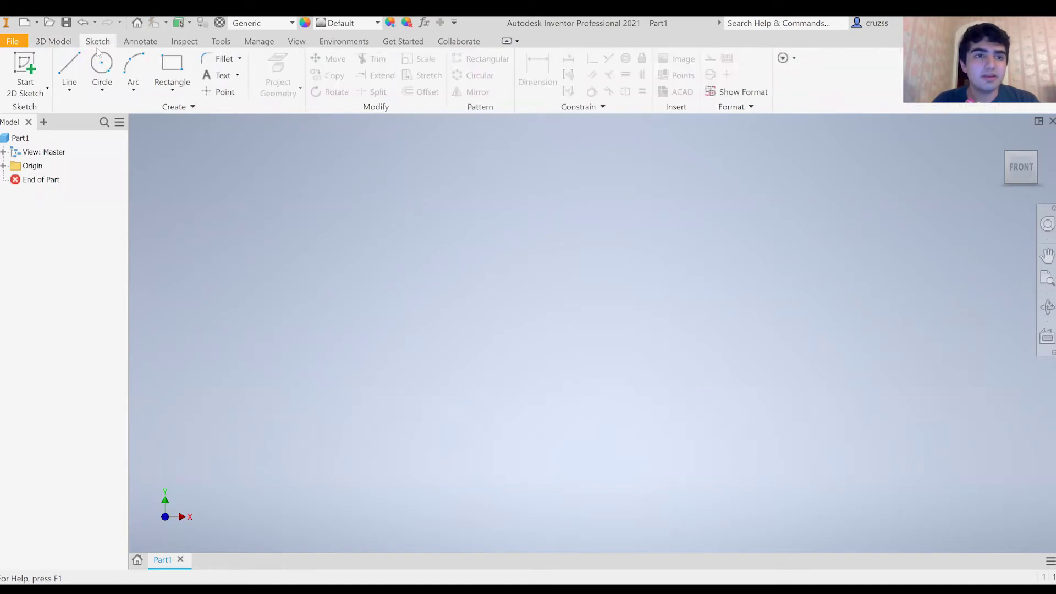
left_click(25, 66)
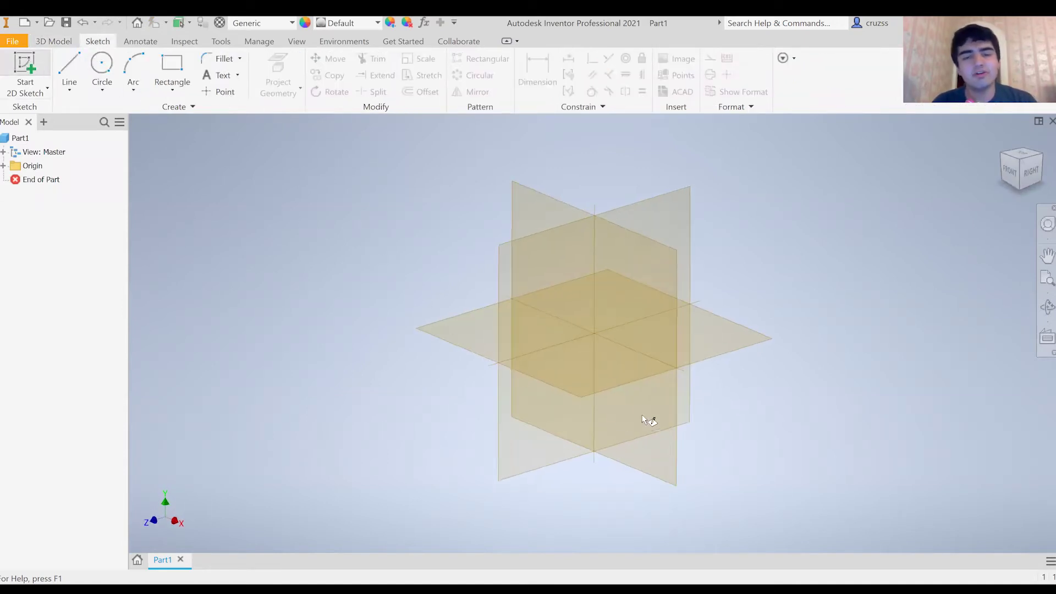
left_click(571, 381)
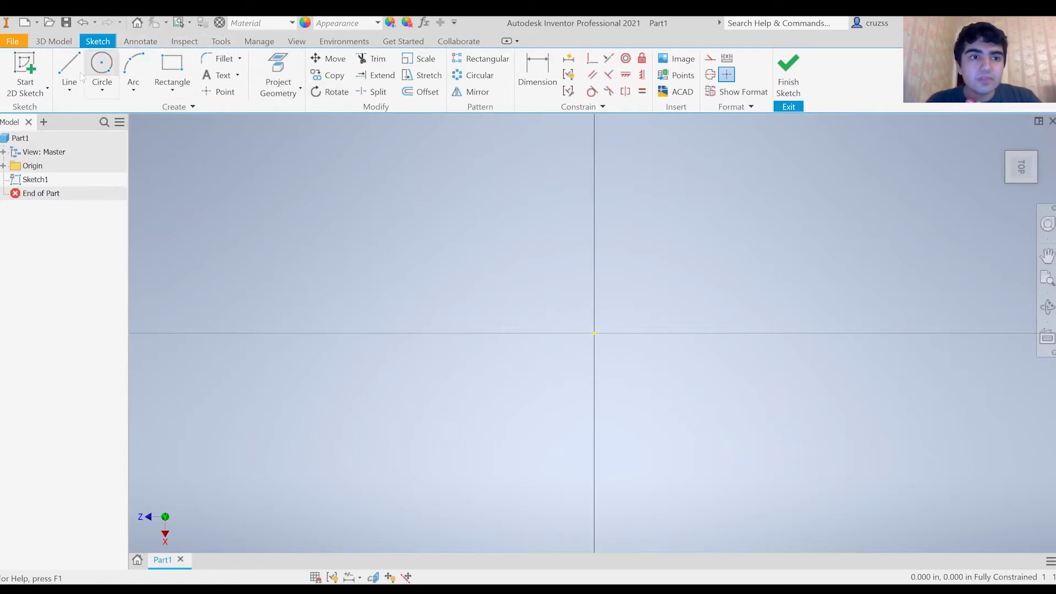
Finish the empty 2D sketch and start a 3D sketch in the part
left_click(36, 93)
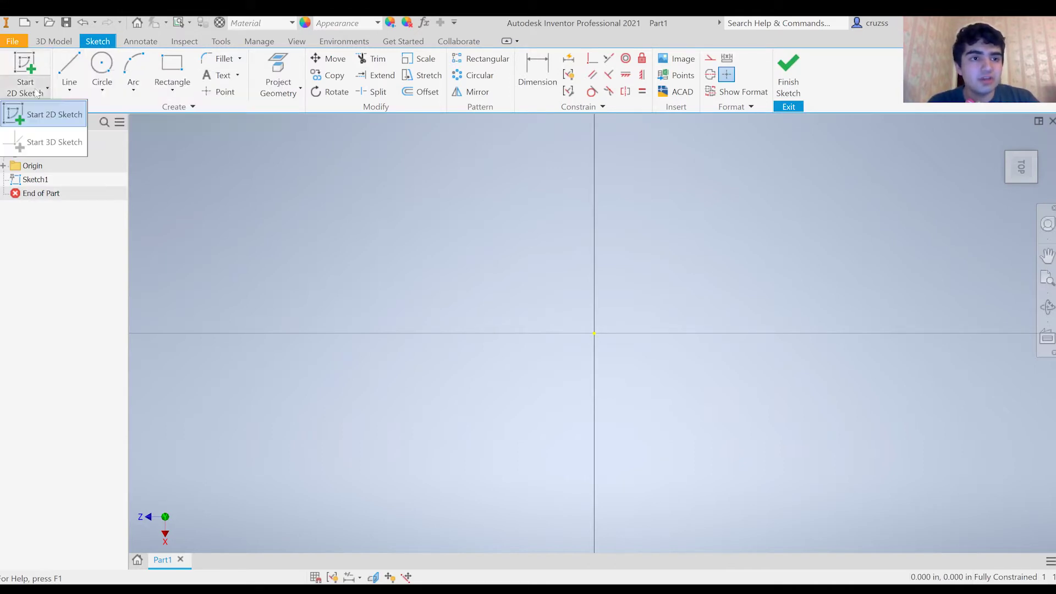
left_click(306, 197)
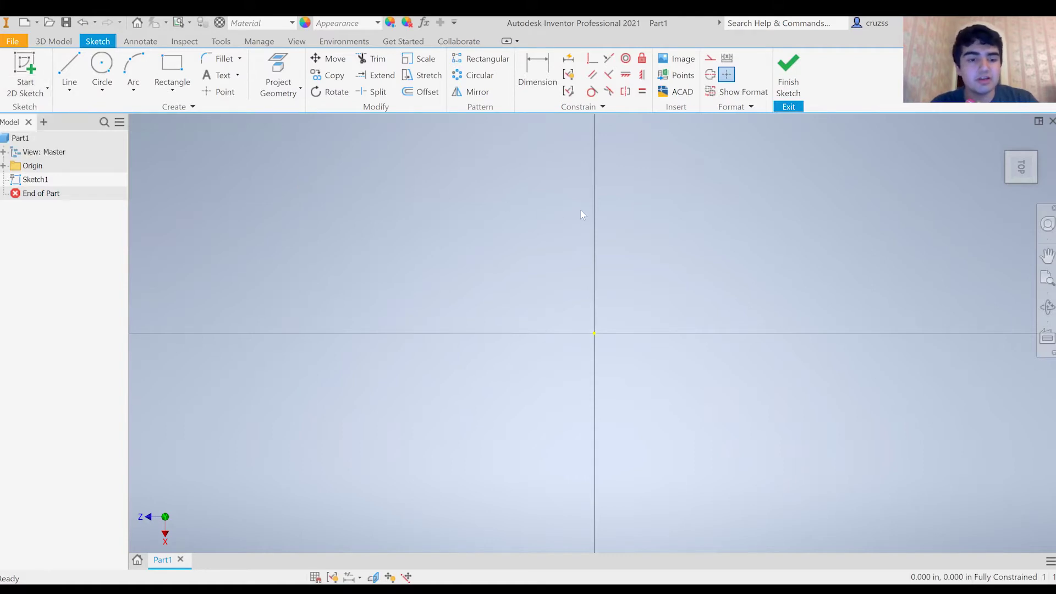
mouse_move(589, 196)
left_mouse_down()
mouse_move(735, 158)
mouse_move(766, 130)
left_mouse_up()
left_click_drag(612, 185, 593, 186)
scroll(610, 266, "up", 8)
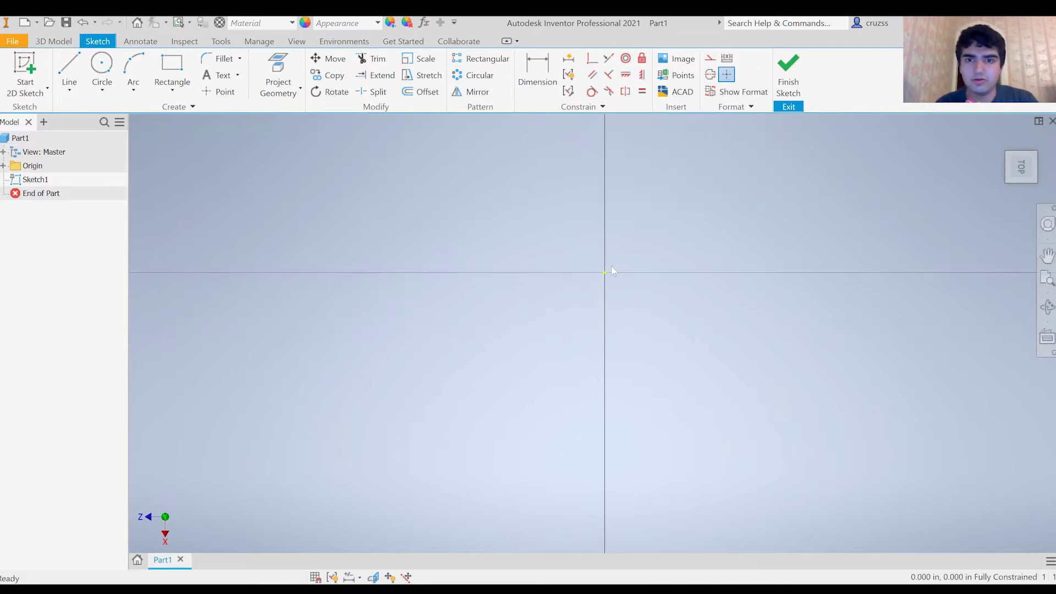
left_click(789, 82)
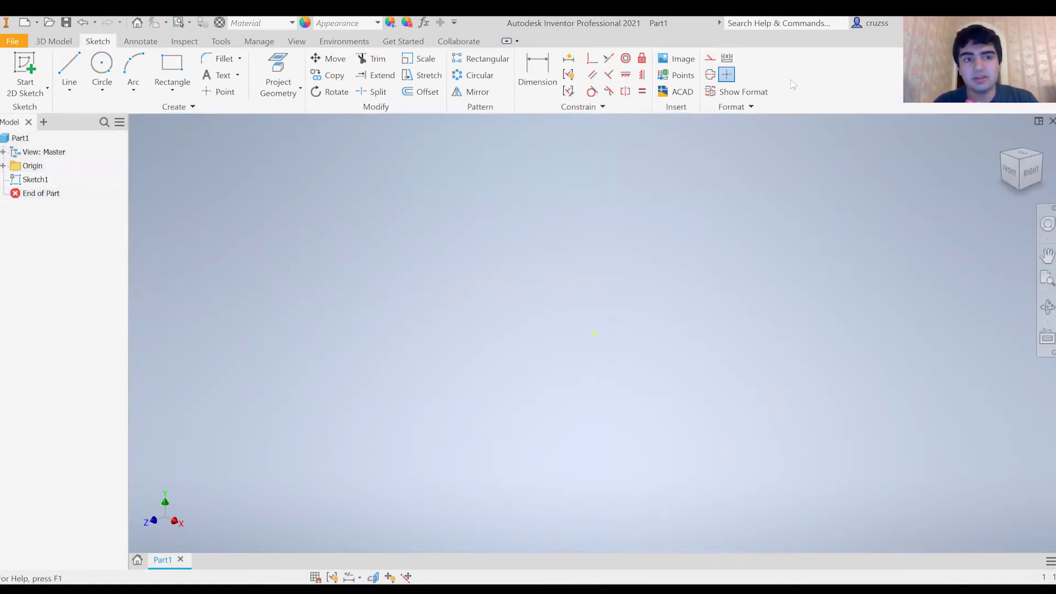
left_click(40, 93)
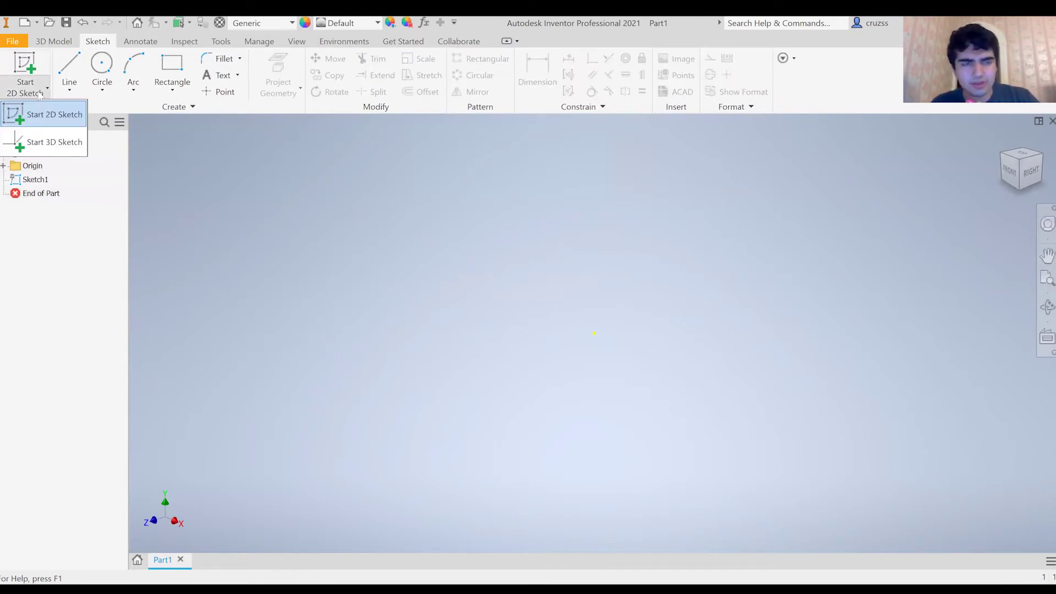
left_click(50, 143)
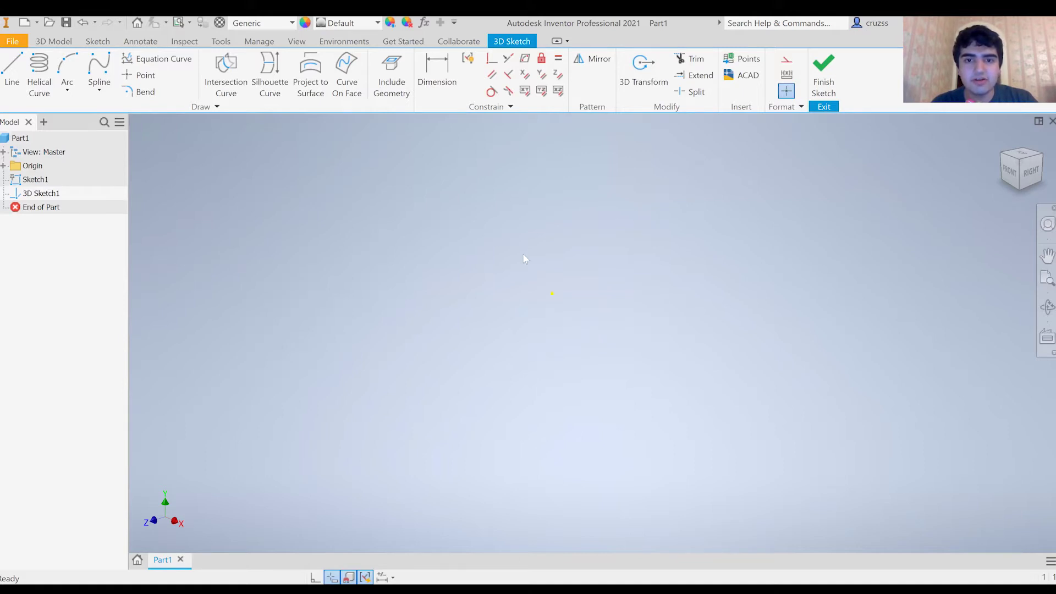
left_click(570, 325)
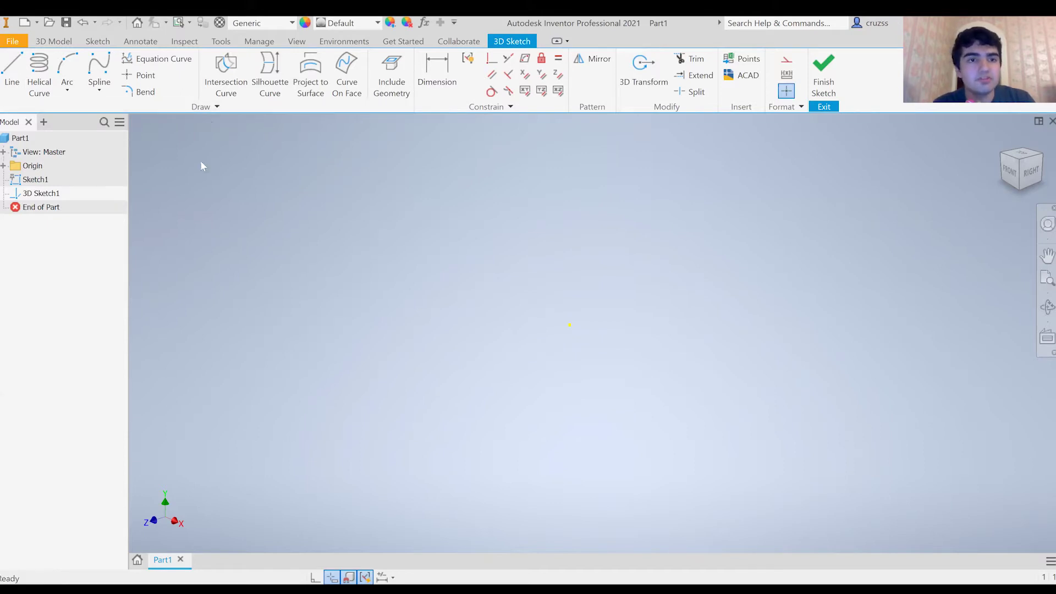
left_click(205, 110)
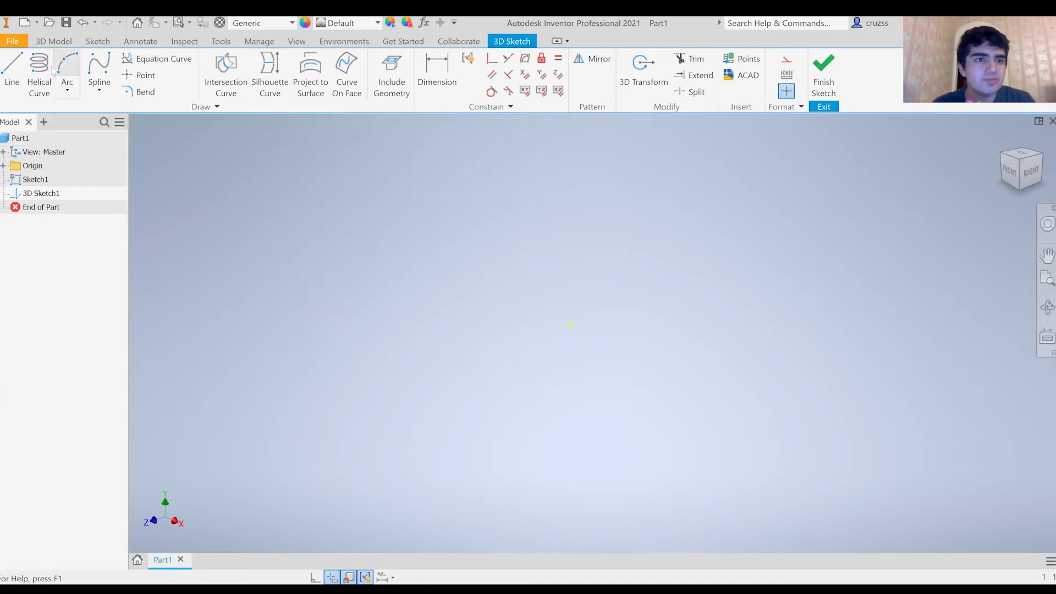
Draw a trial 3D line starting at the origin point and delete it
left_click(7, 71)
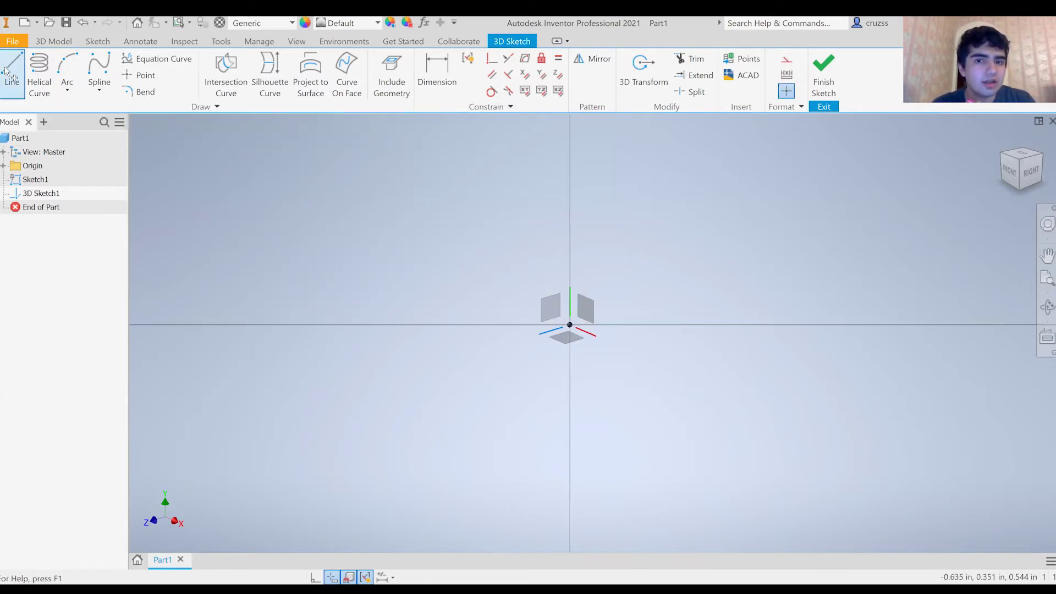
left_click(203, 108)
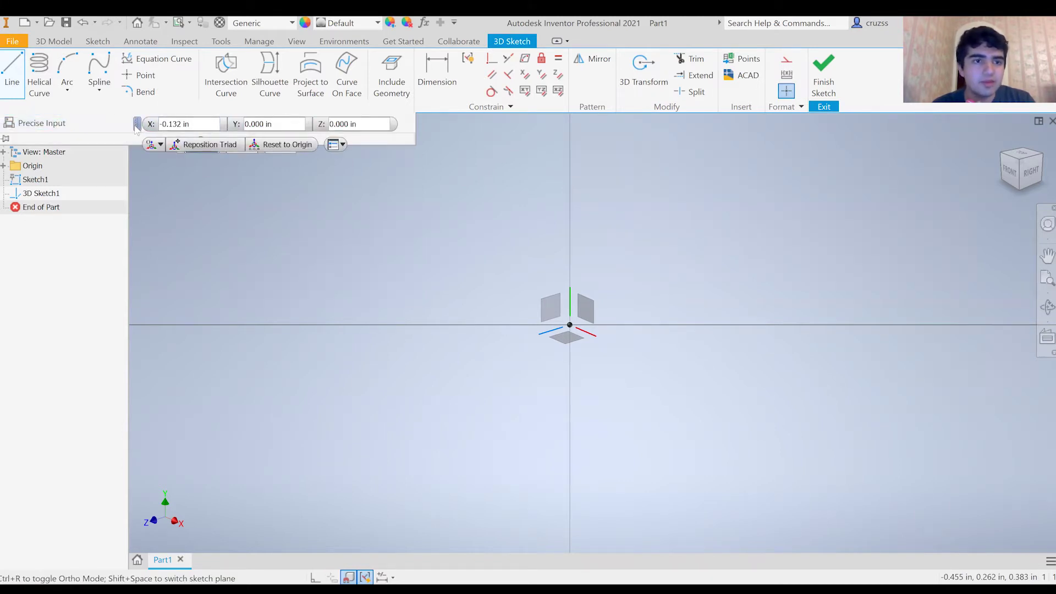
left_click_drag(148, 157, 148, 136)
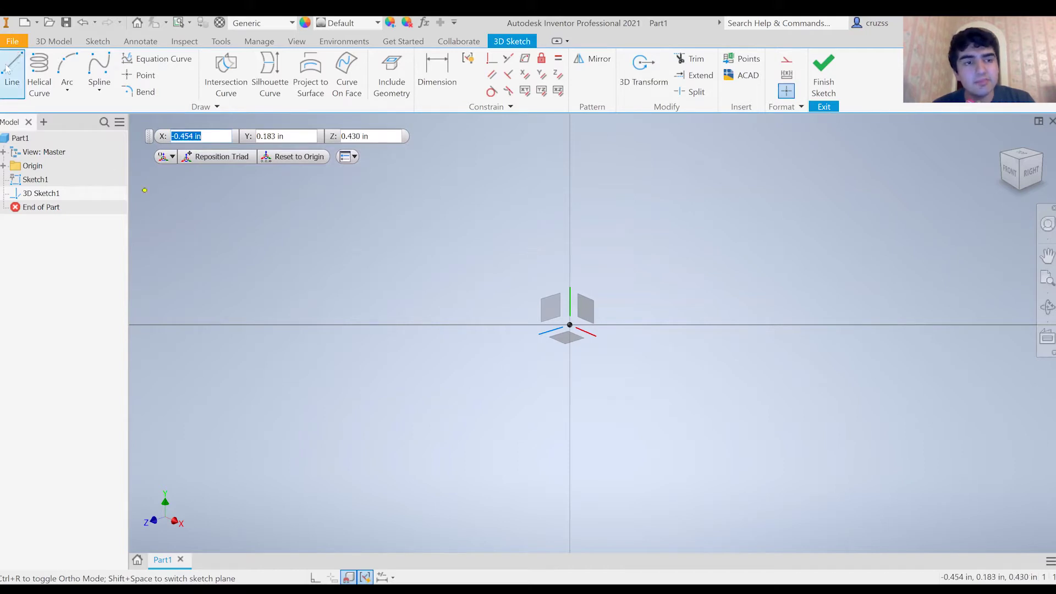
left_click(570, 324)
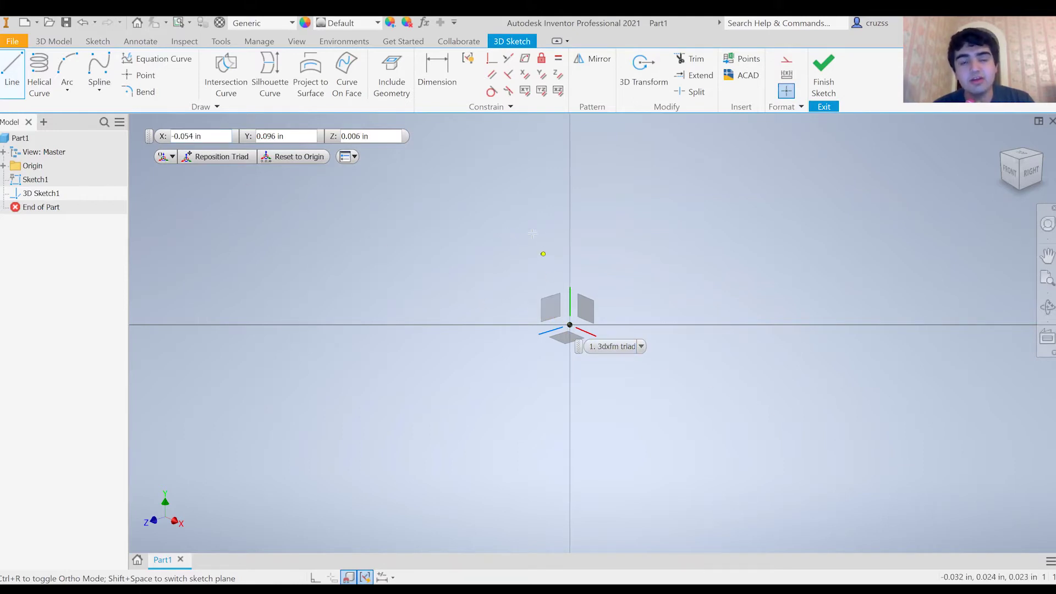
left_click(570, 325)
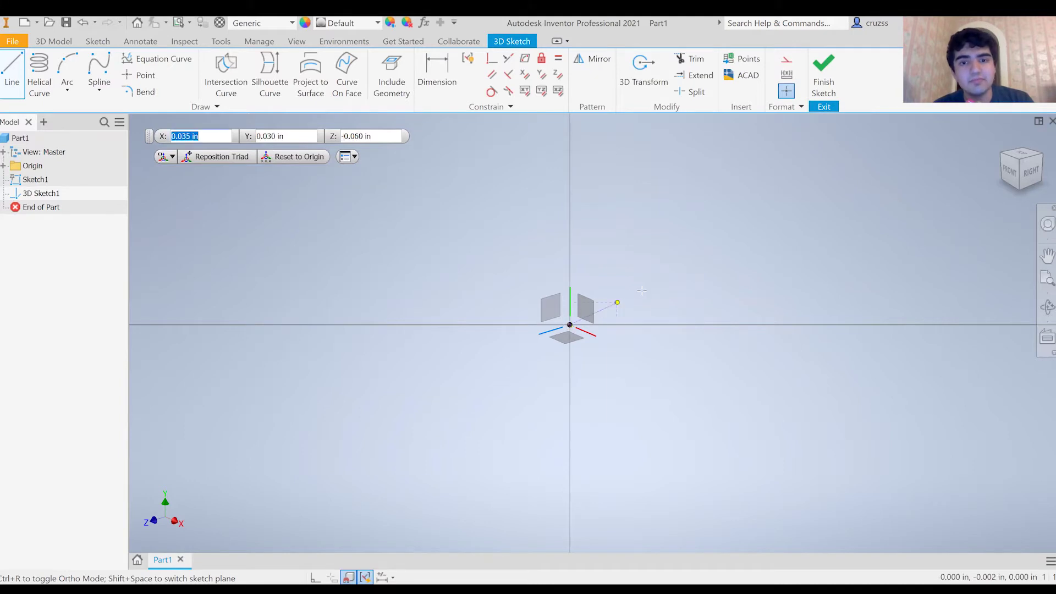
left_click(804, 193)
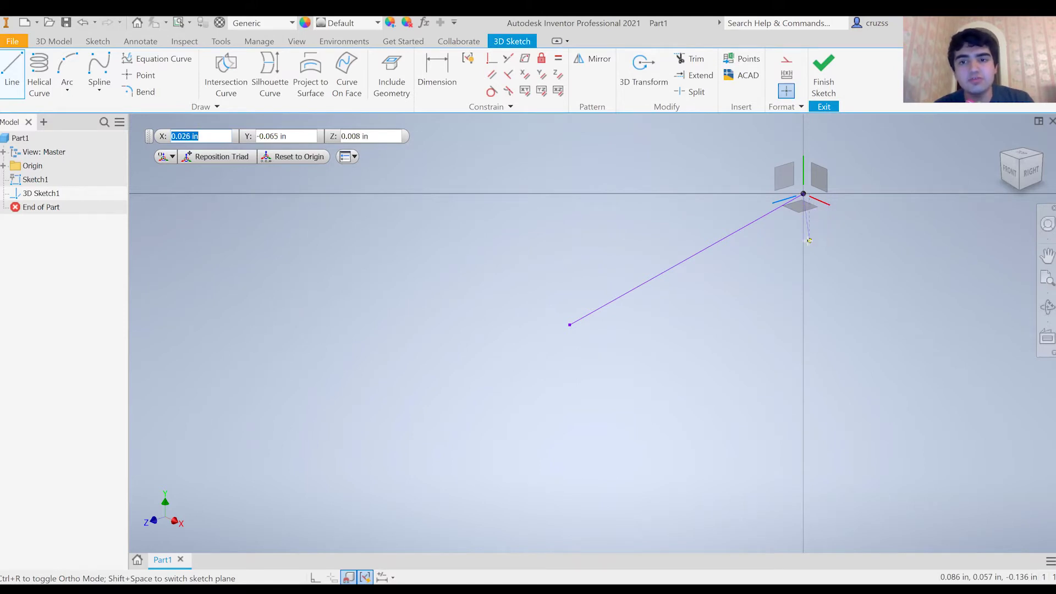
left_click(781, 182)
key("Escape")
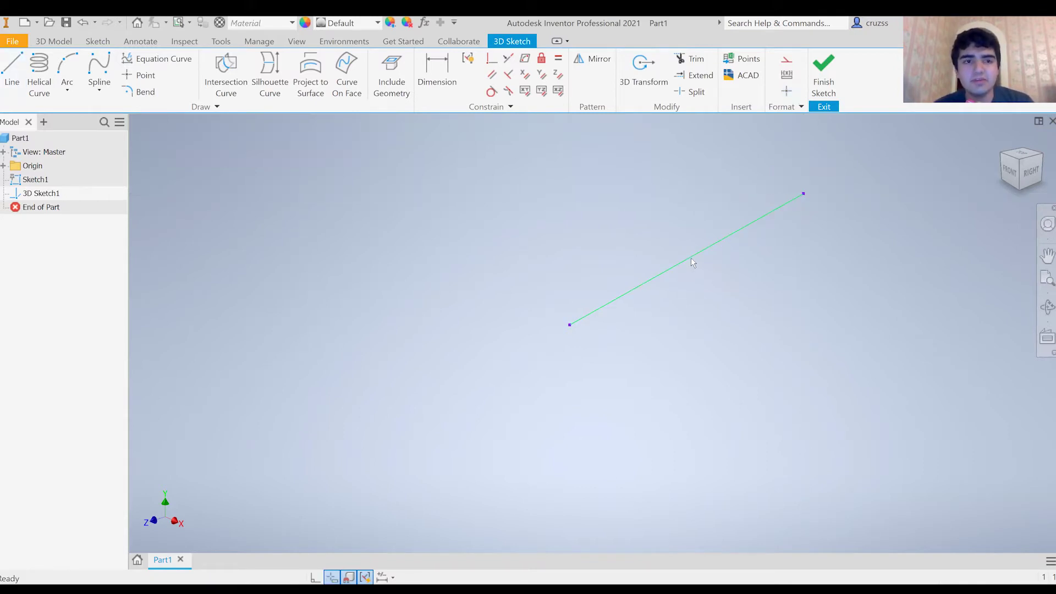
left_click(805, 197)
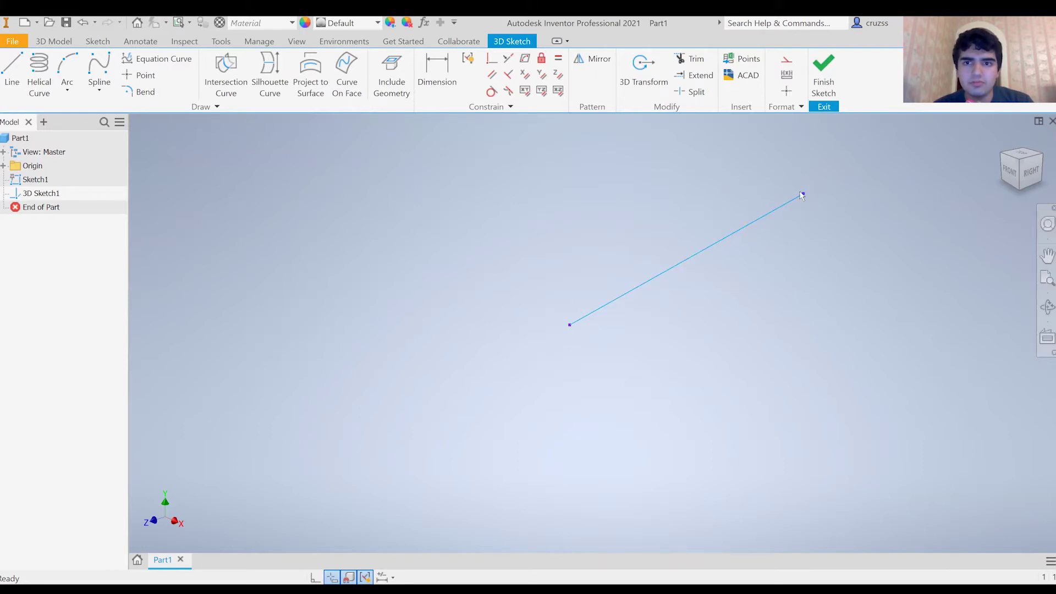
key("Delete")
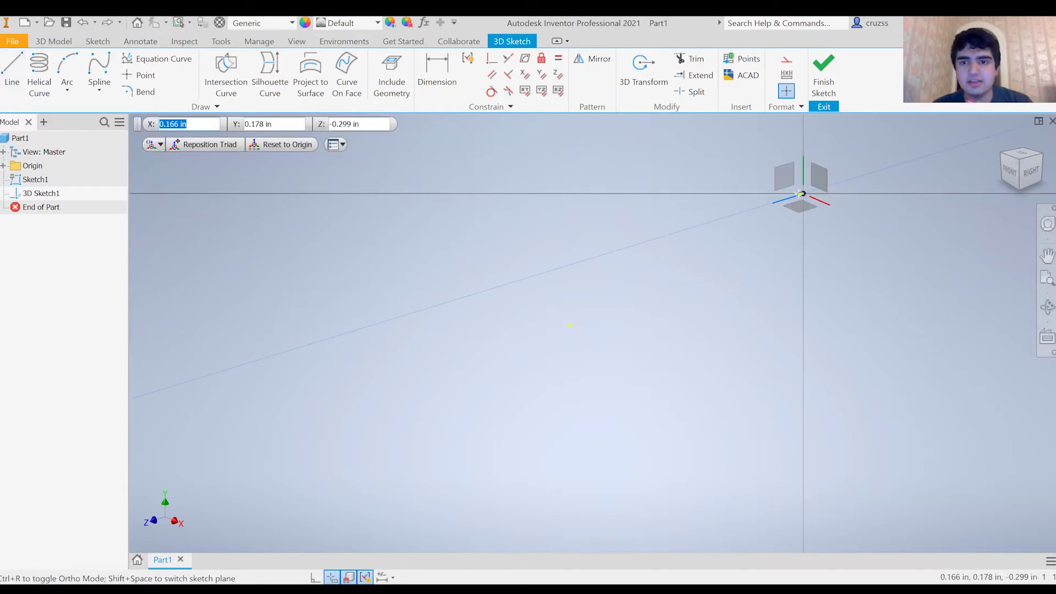
Draw a zigzag chain of four connected 3D line segments and finish the 3D sketch
left_click(575, 277)
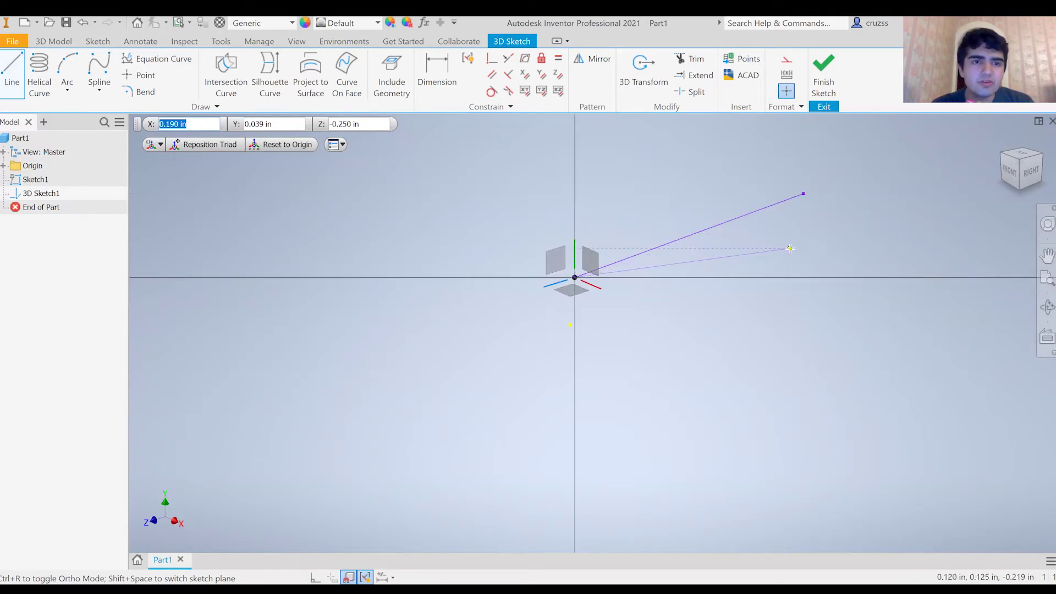
left_click(649, 300)
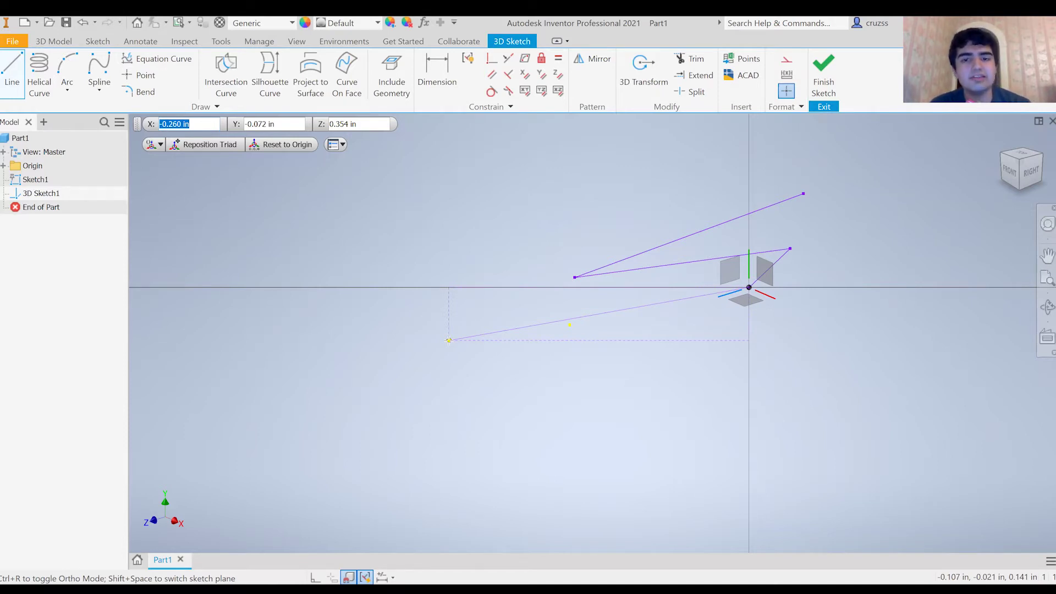
left_click(409, 350)
key("Escape")
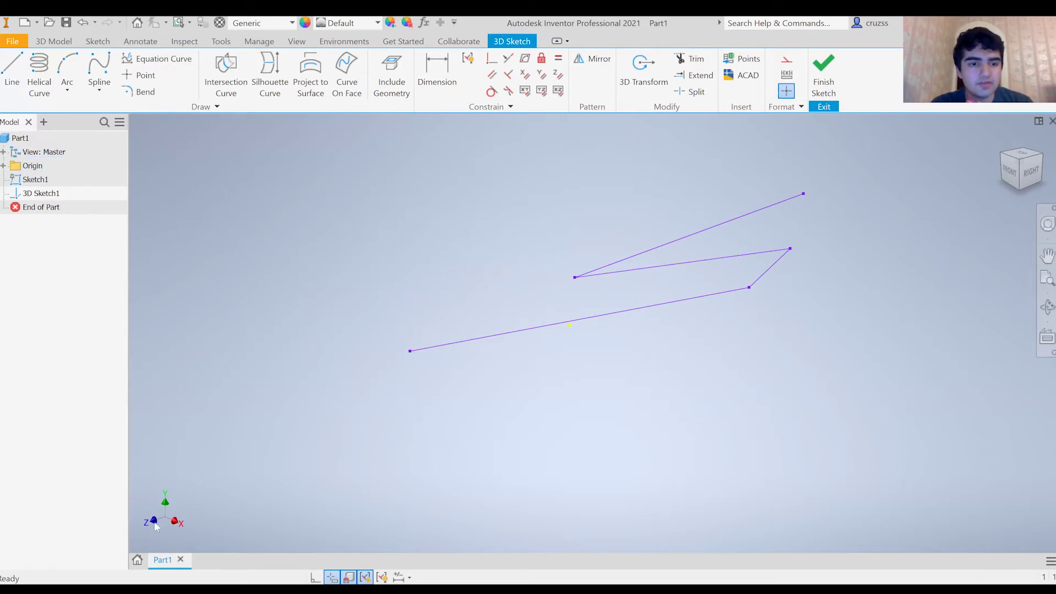
mouse_move(363, 386)
middle_mouse_down()
mouse_move(430, 384)
mouse_move(379, 373)
middle_mouse_up()
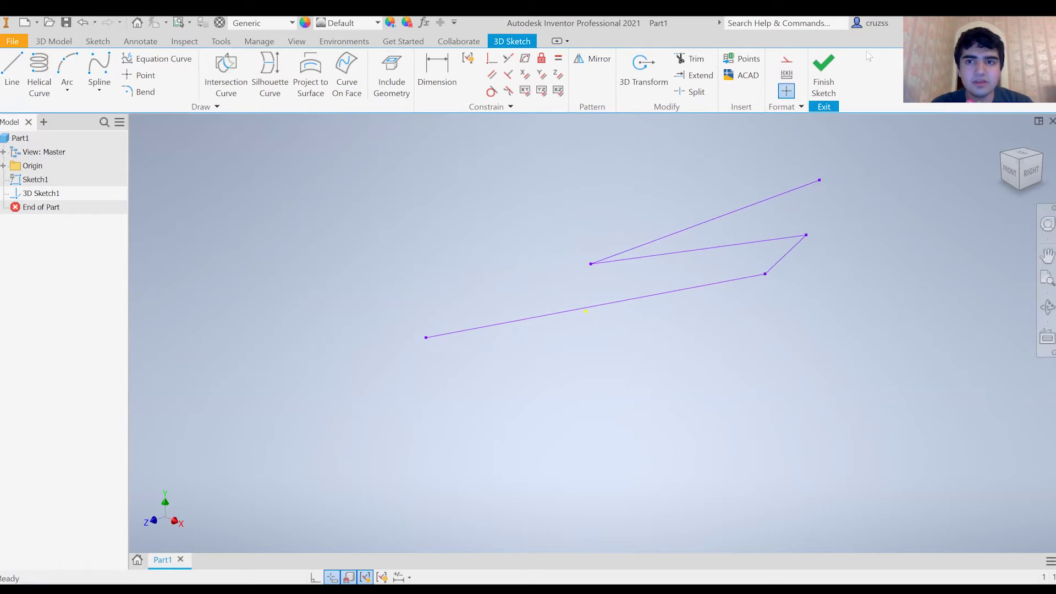
left_click(823, 67)
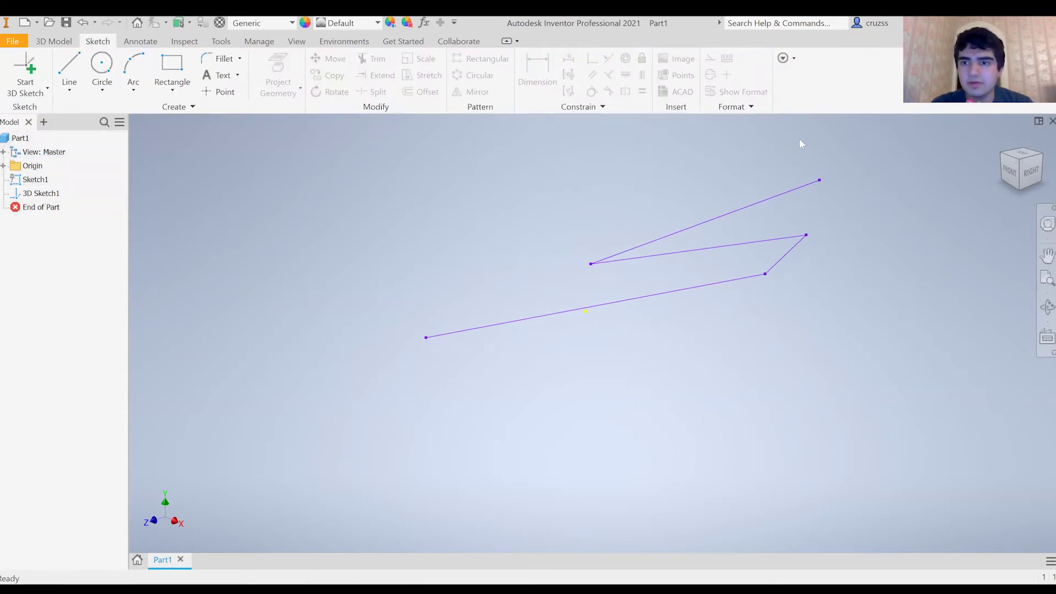
Inspect the zigzag chain from the front and other angles, and reopen its 3D sketch for editing
left_click(1010, 171)
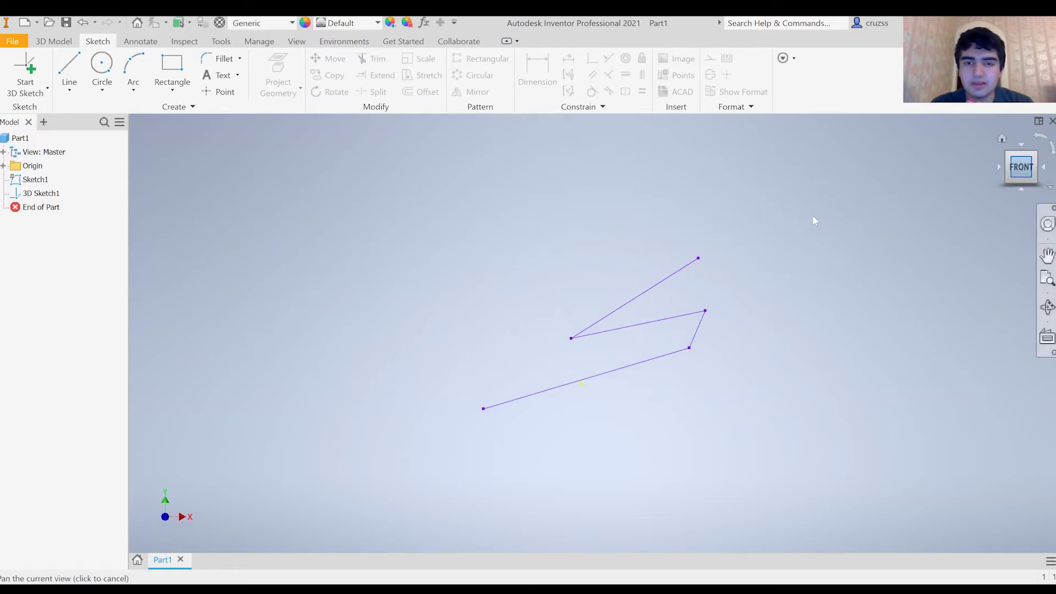
left_click_drag(608, 282, 609, 295)
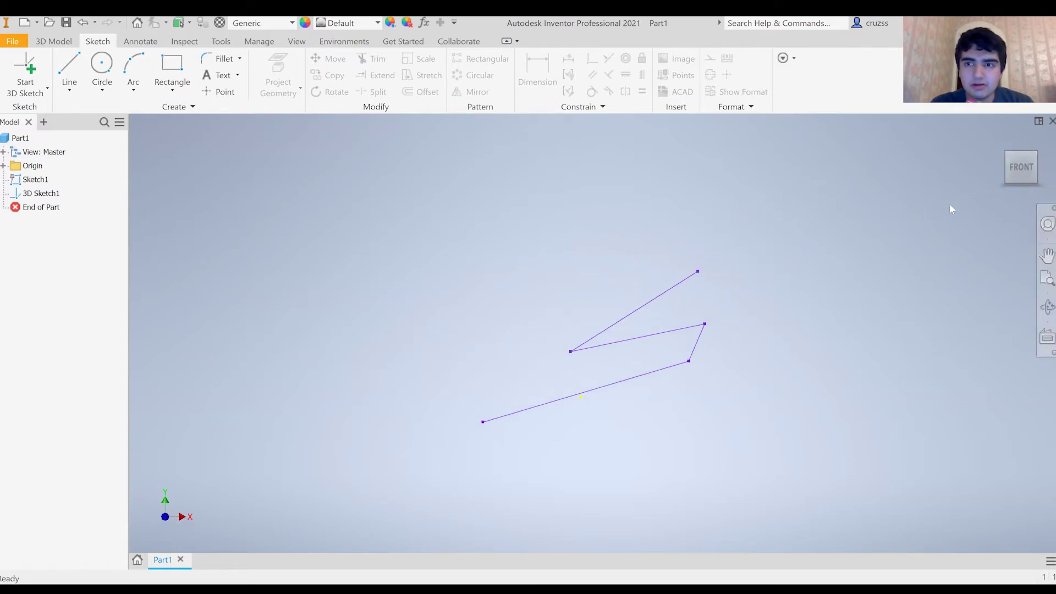
left_click(1021, 170)
mouse_move(593, 347)
middle_mouse_down("shift")
mouse_move(531, 435)
mouse_move(550, 395)
mouse_move(618, 331)
mouse_move(611, 352)
mouse_move(577, 325)
mouse_move(619, 346)
middle_mouse_up("shift")
left_click(37, 193)
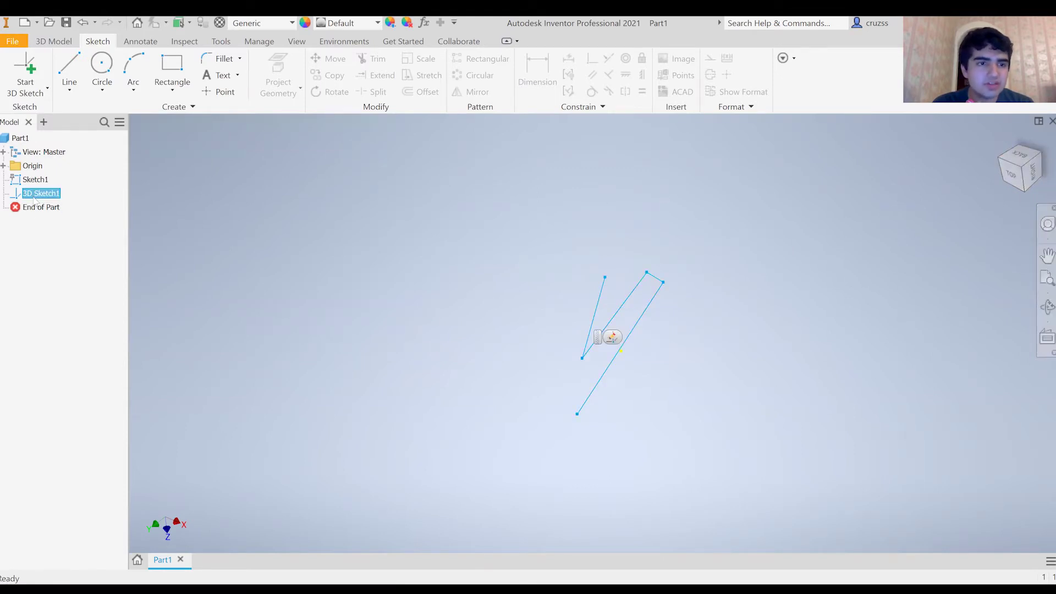
left_click(611, 337)
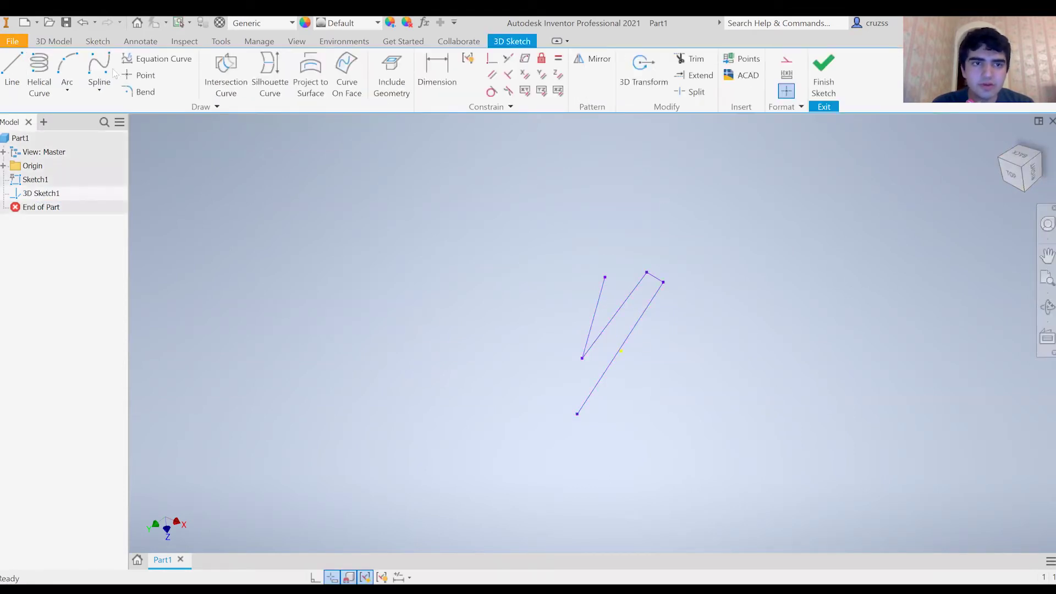
Add a long 3D line segment extending away from the zigzag chain's first endpoint
left_click(12, 69)
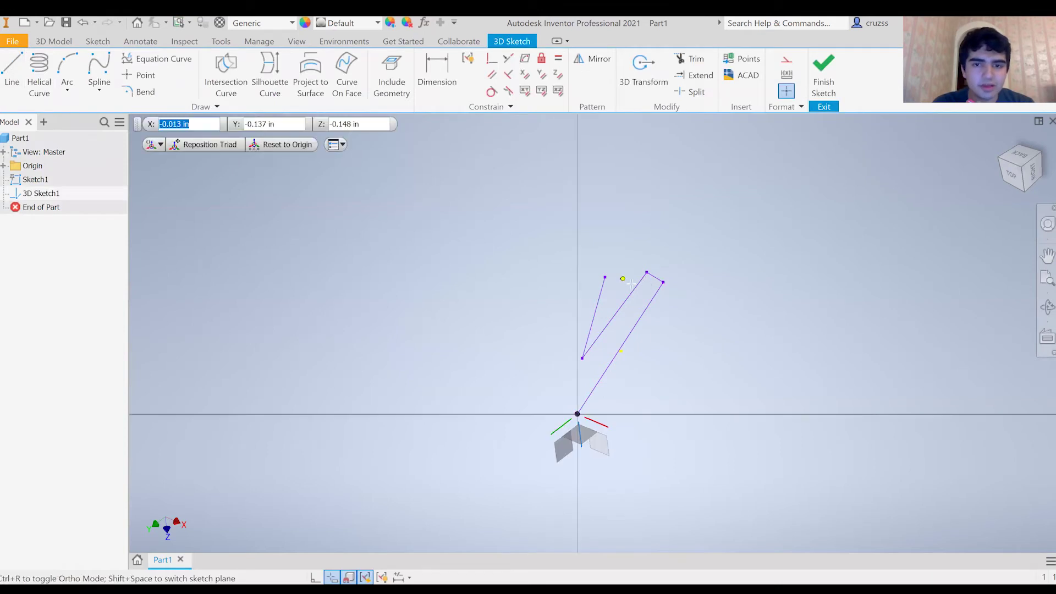
left_click(1023, 190)
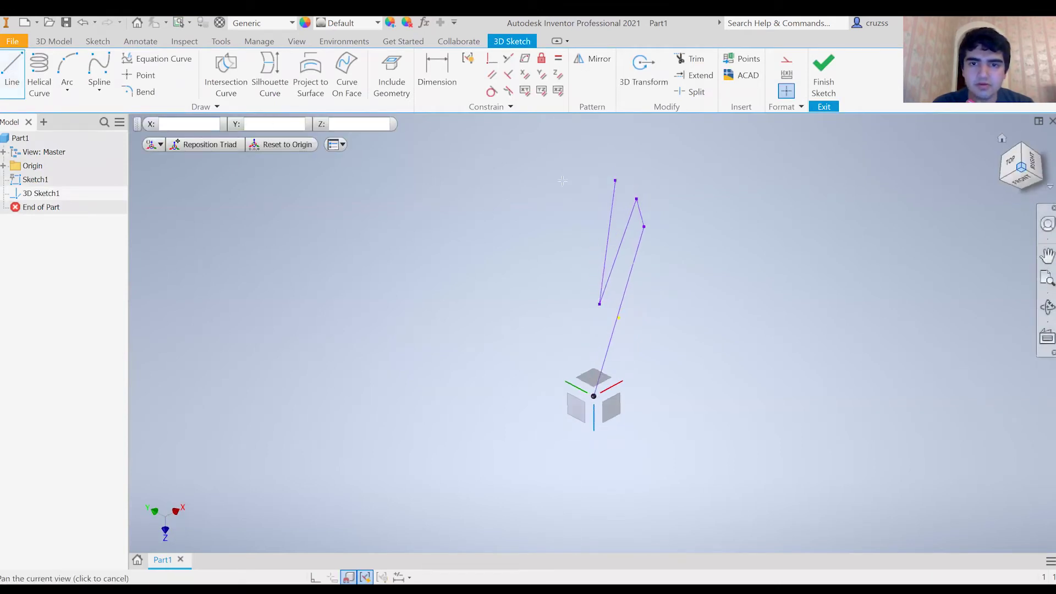
left_click(616, 186)
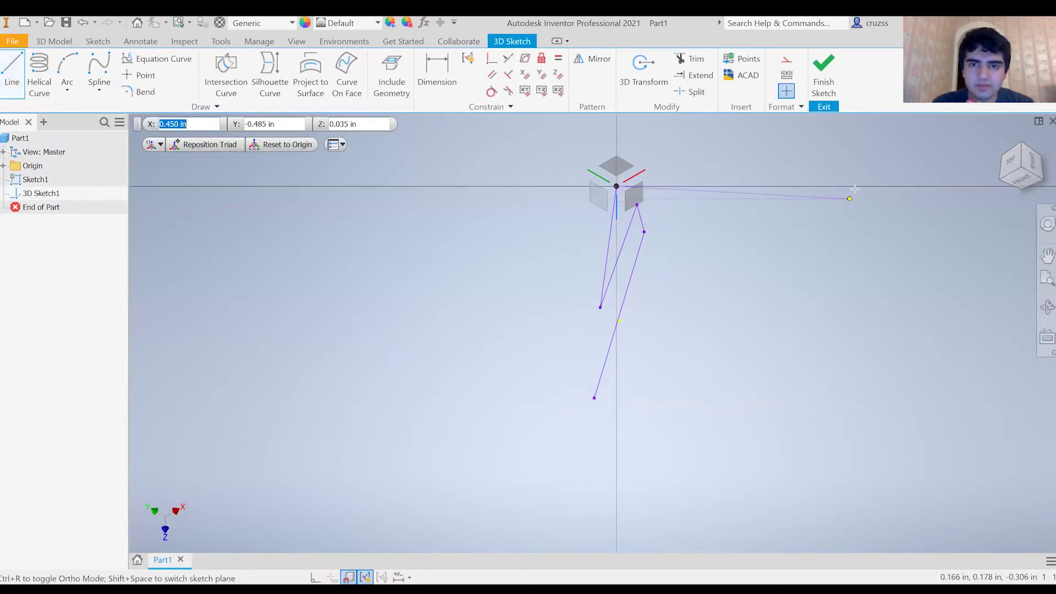
left_click(852, 228)
key("Escape")
left_click(1029, 173)
left_click_drag(1024, 171, 1024, 152)
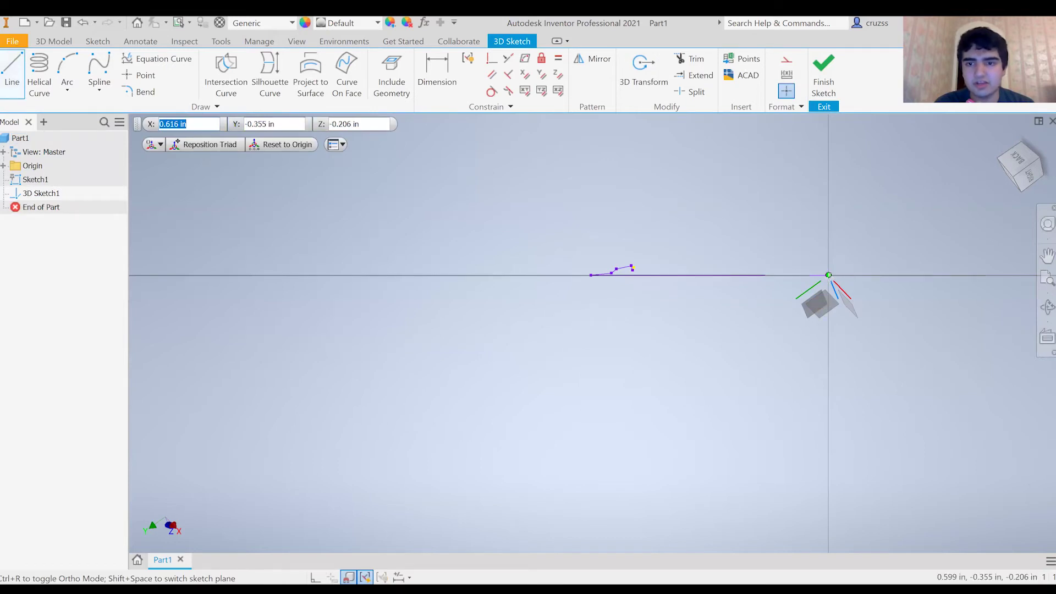
Add one more 3D line segment from the far end of the long line and end the chain
left_click(953, 195)
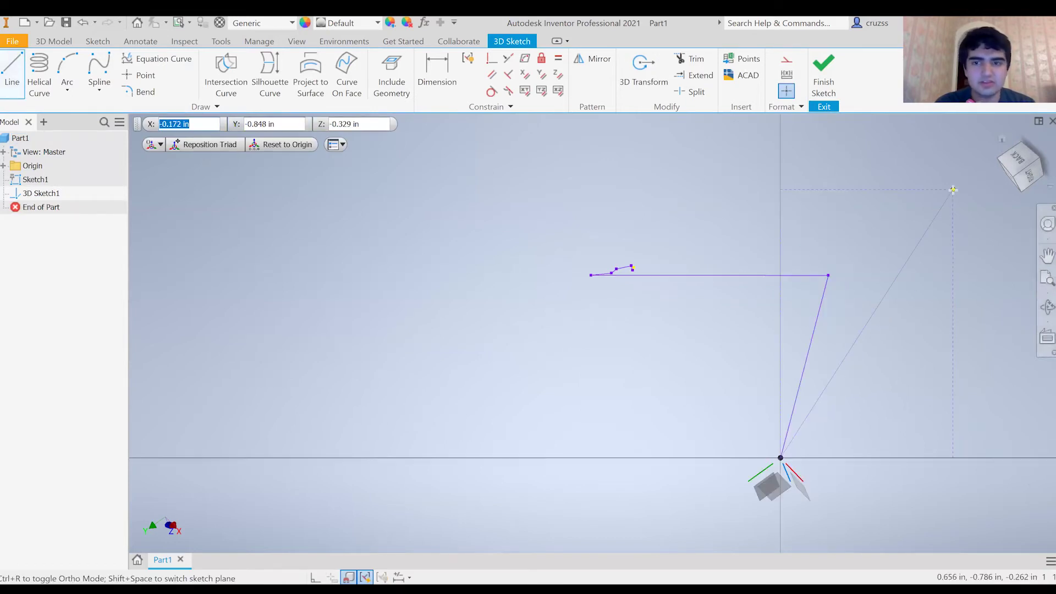
key("Escape")
middle_click_drag(715, 308, 719, 307, "shift")
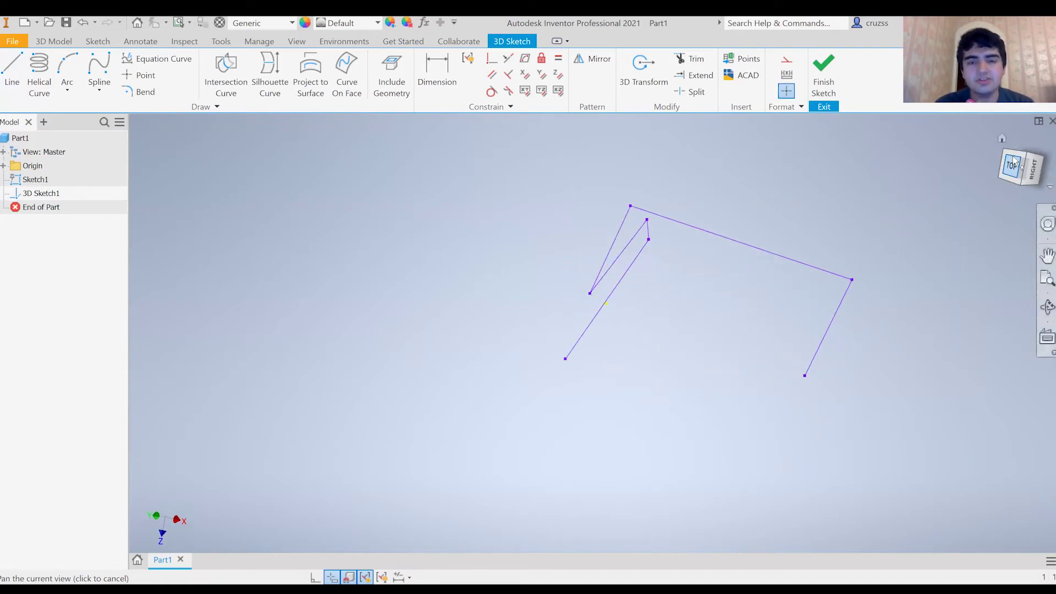
double_click(41, 193)
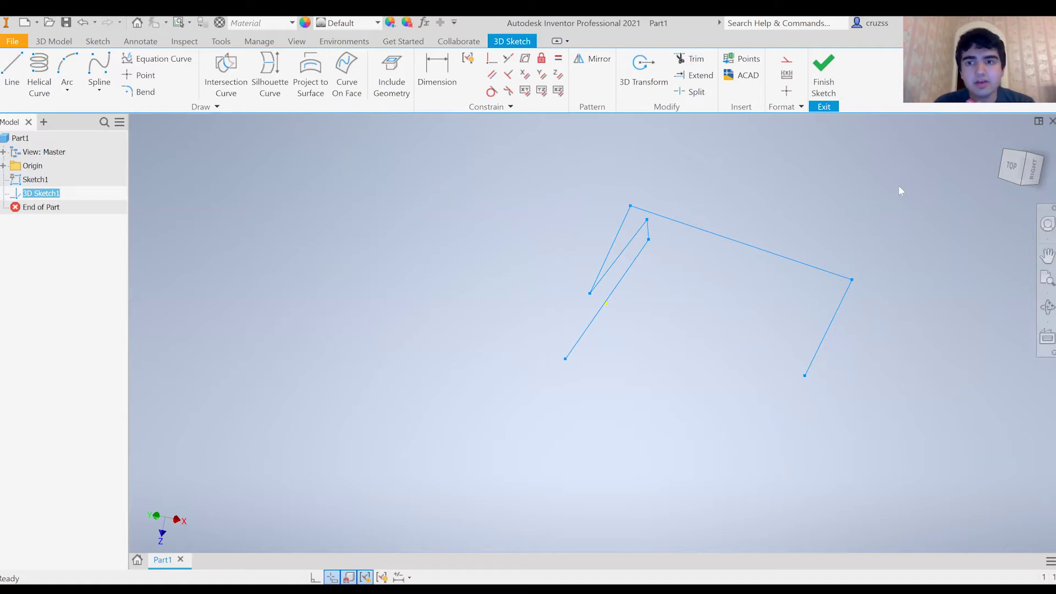
middle_click_drag(716, 308, 909, 165, "shift")
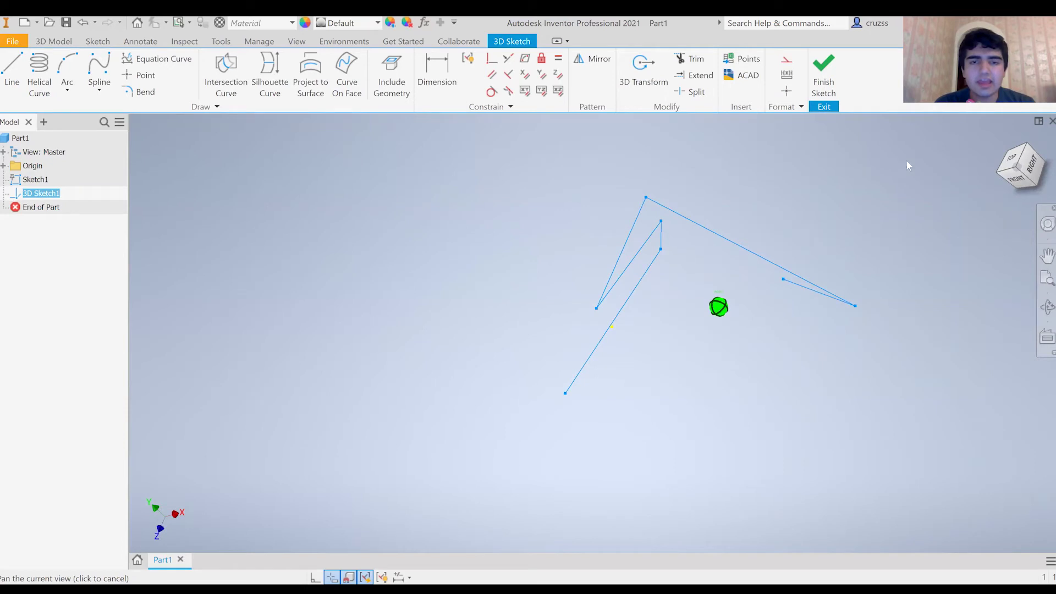
Delete the zigzag 3D sketch from the part and start a new 3D sketch
left_click(83, 196)
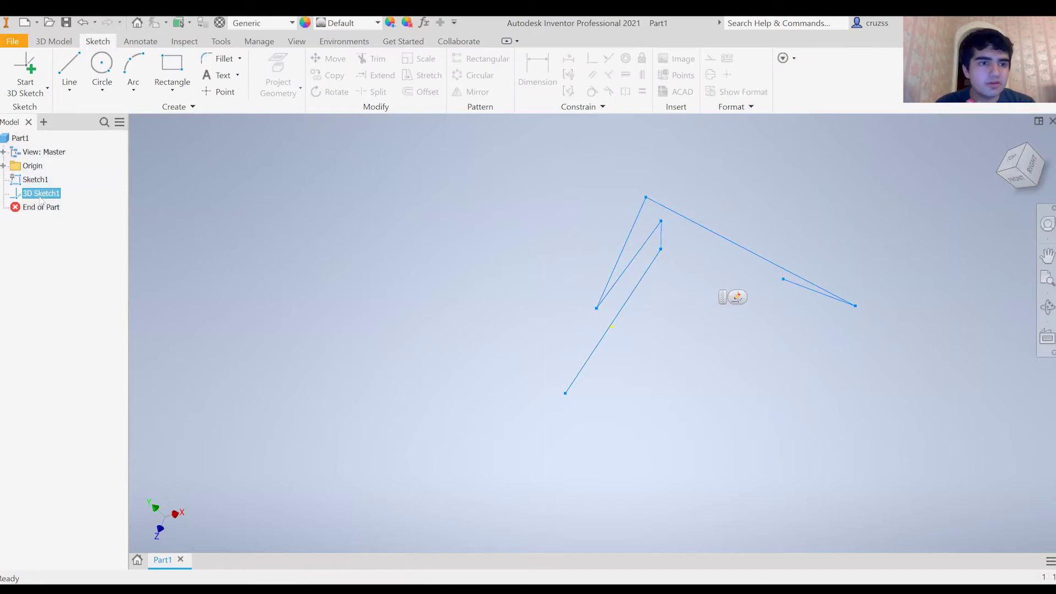
key("Delete")
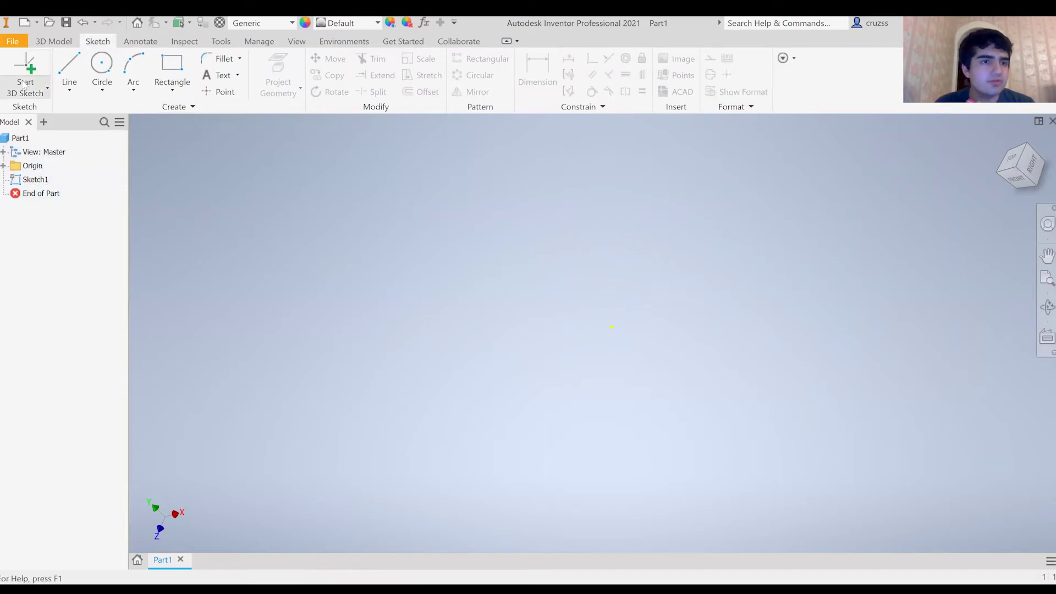
left_click(30, 67)
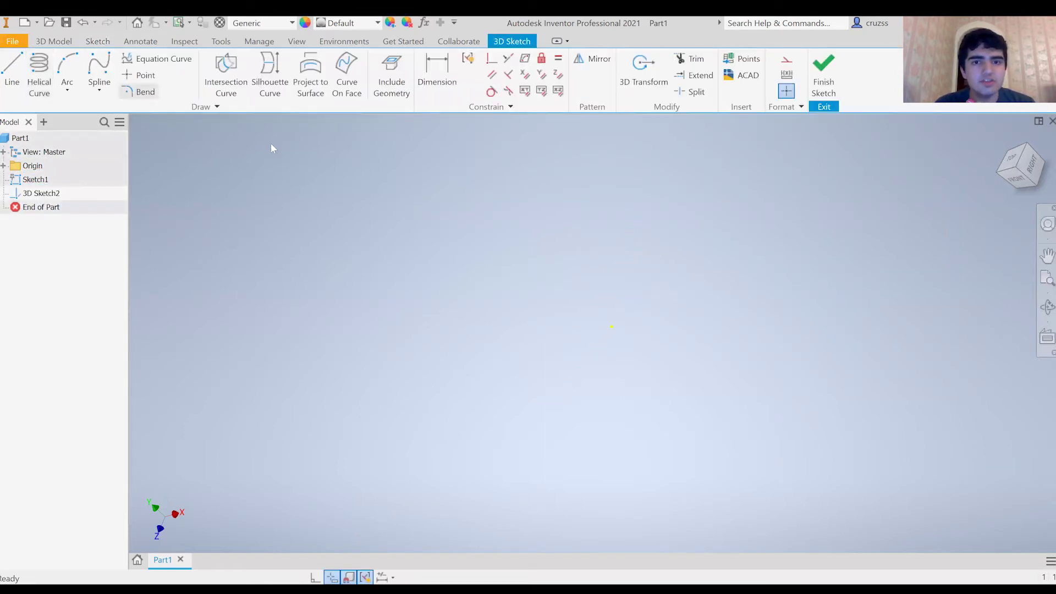
Reset the coordinate triad to the origin and draw a 3D line about 0.066 in long from the origin up along the Y axis
left_click(1024, 182)
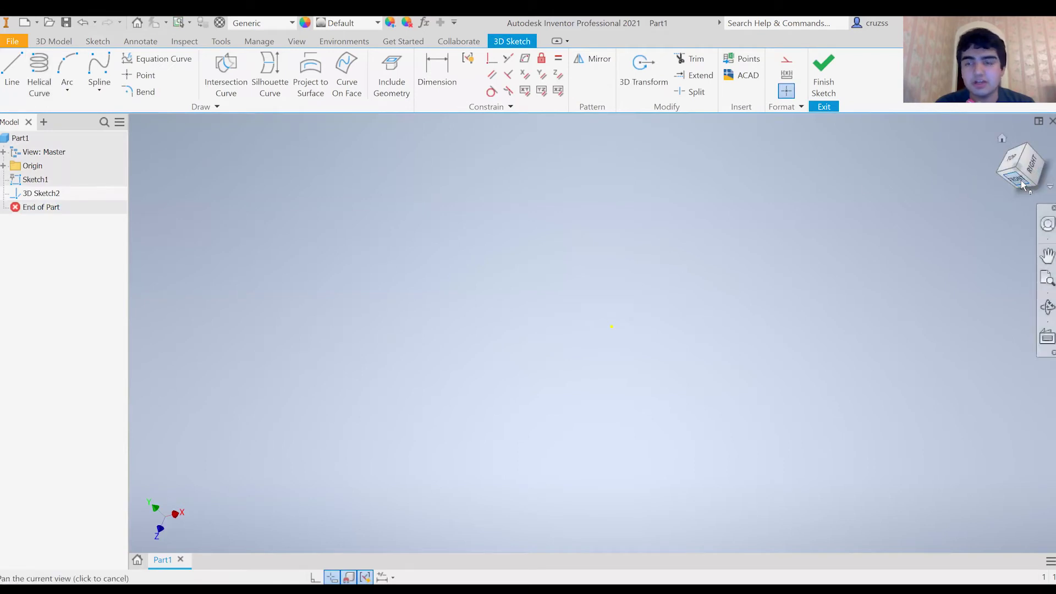
left_click(116, 108)
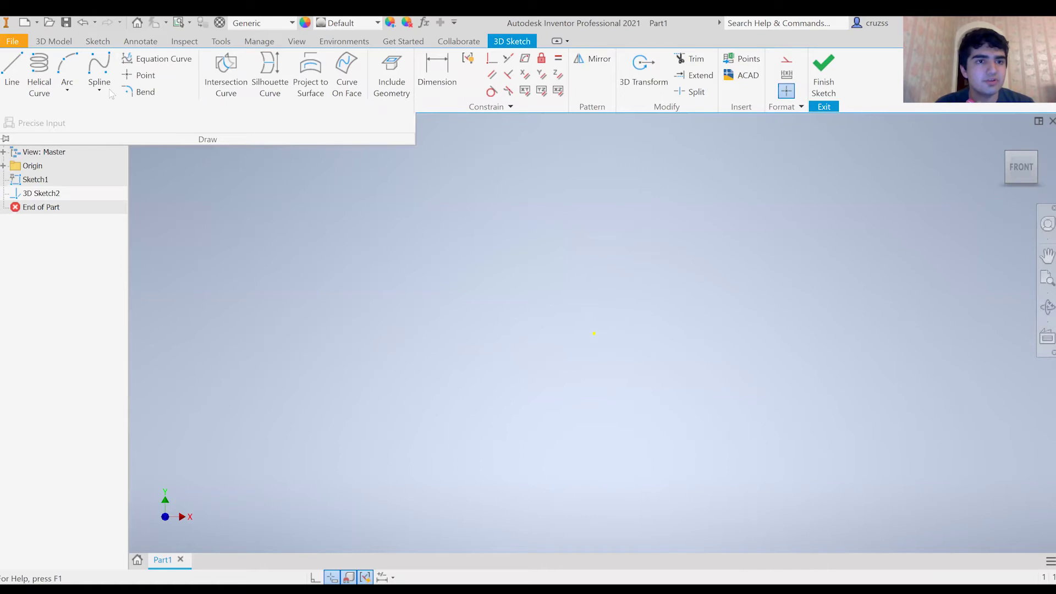
left_click(4, 65)
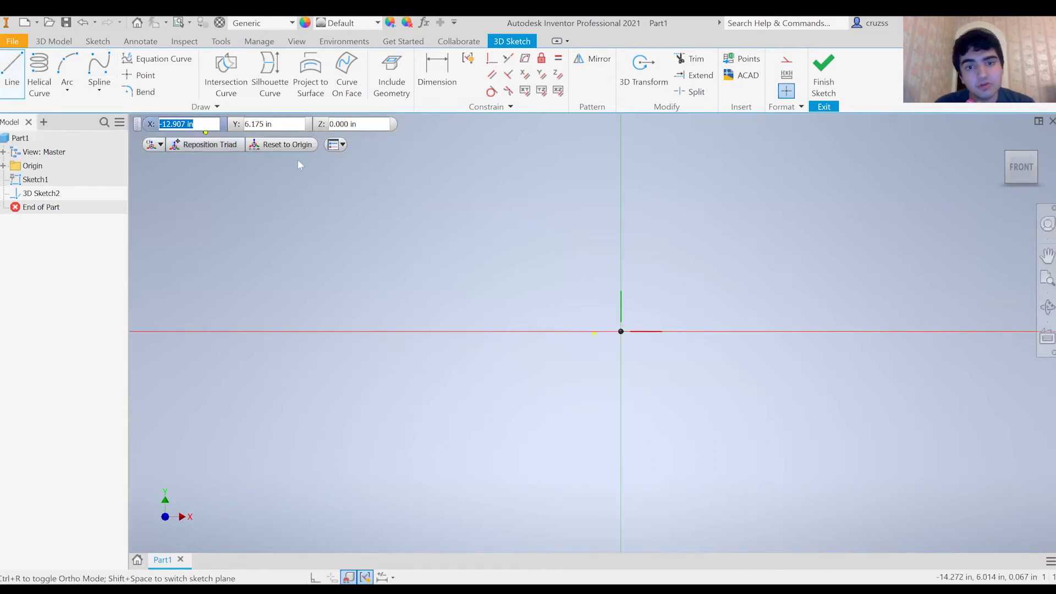
left_click(269, 148)
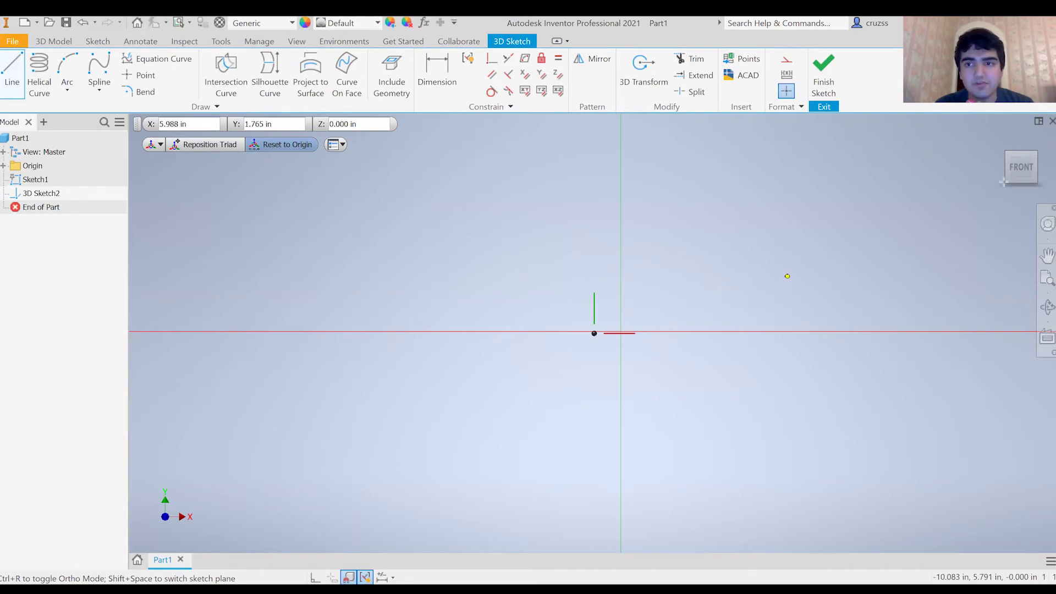
left_click(1047, 255)
left_click(1035, 167)
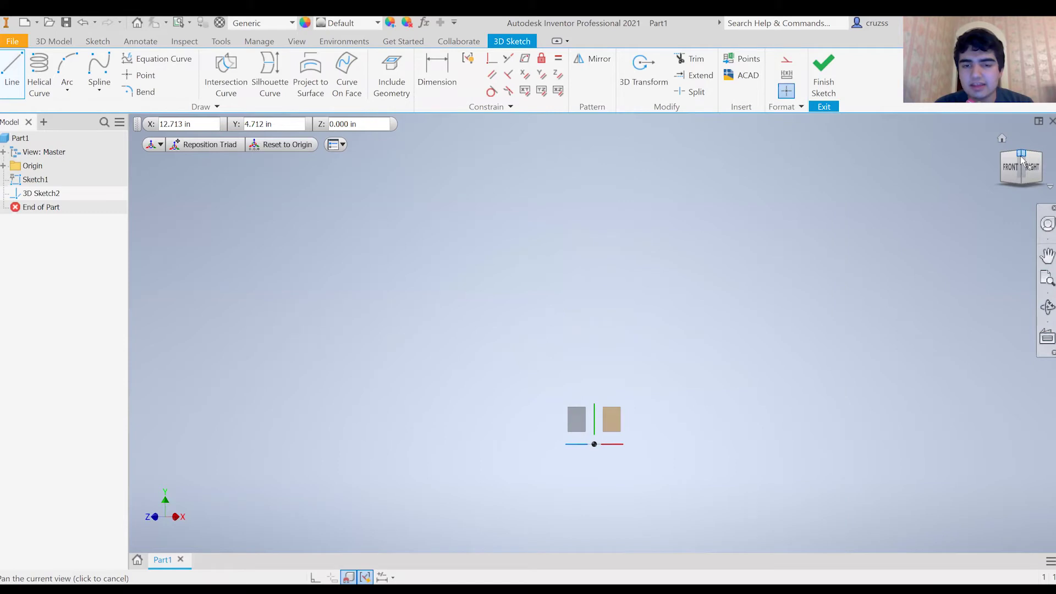
left_click(1021, 156)
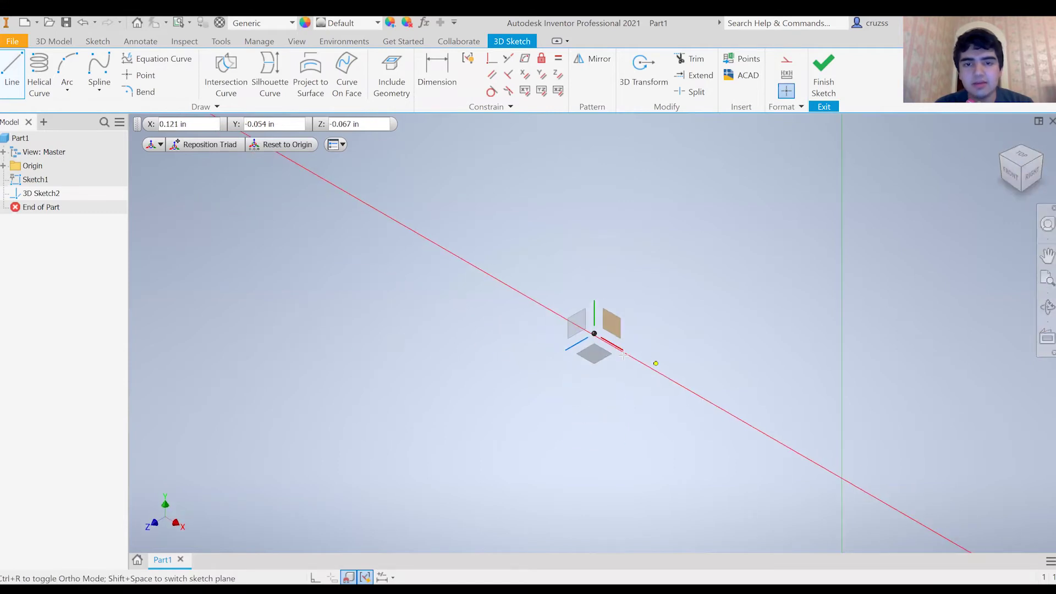
scroll(603, 343, "down", 3)
scroll(577, 315, "down", 4)
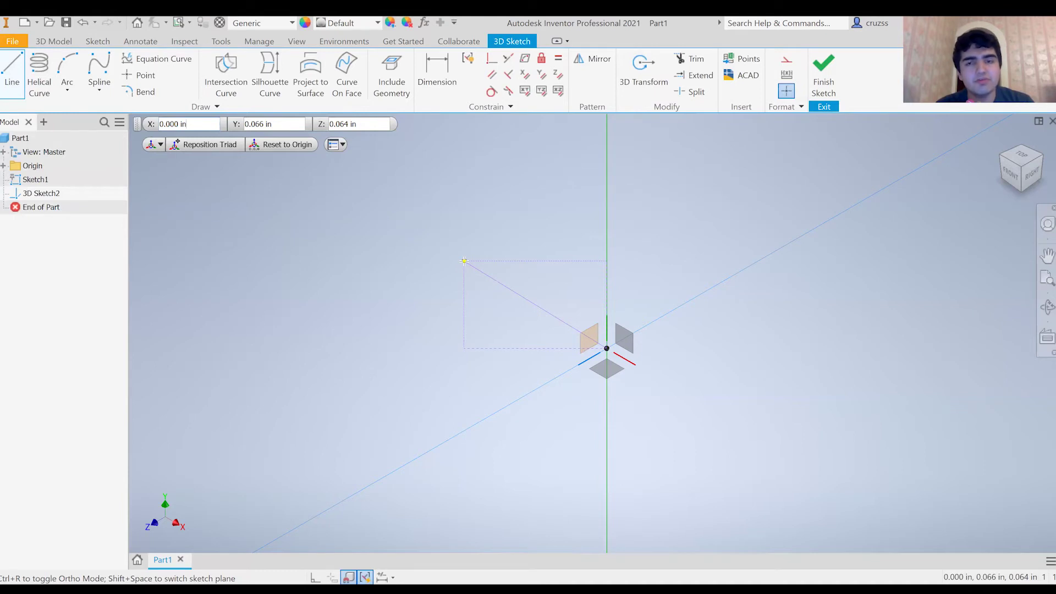
left_click(608, 179)
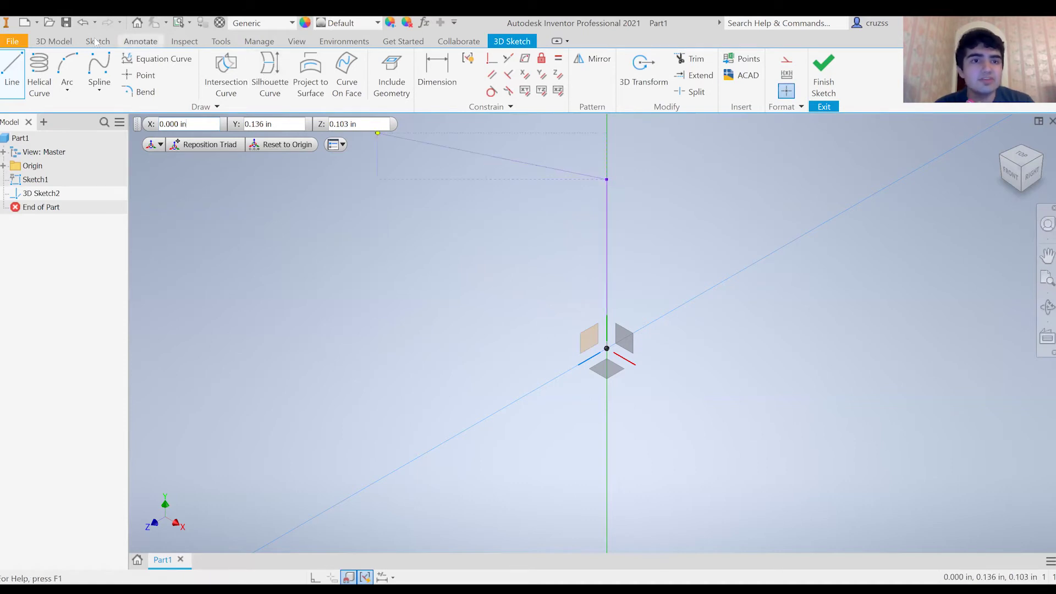
Dimension the vertical 3D line and set its length to 1 in
left_click(438, 76)
left_click(607, 199)
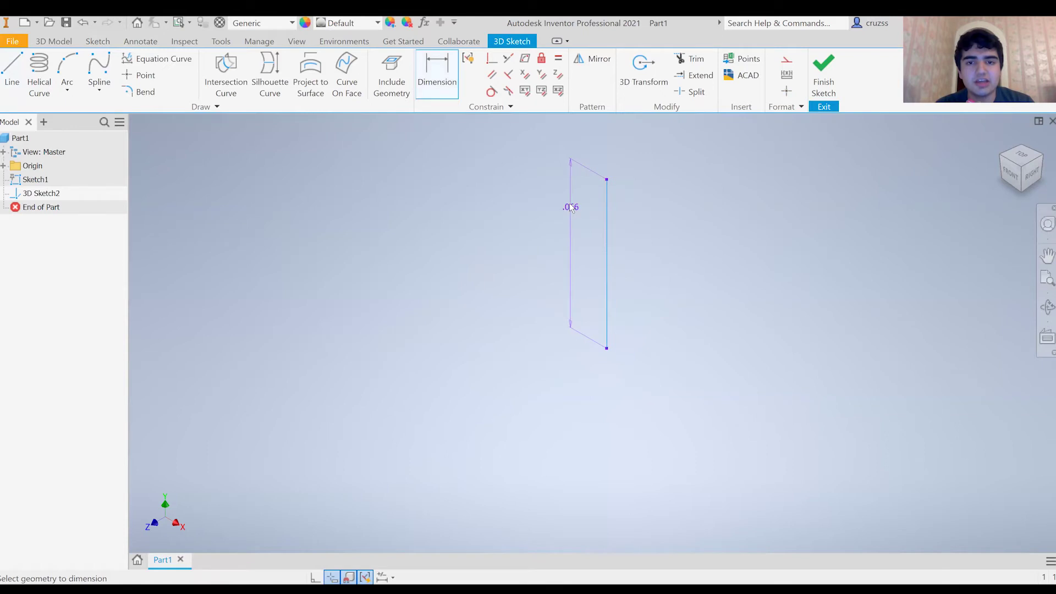
left_click(566, 202)
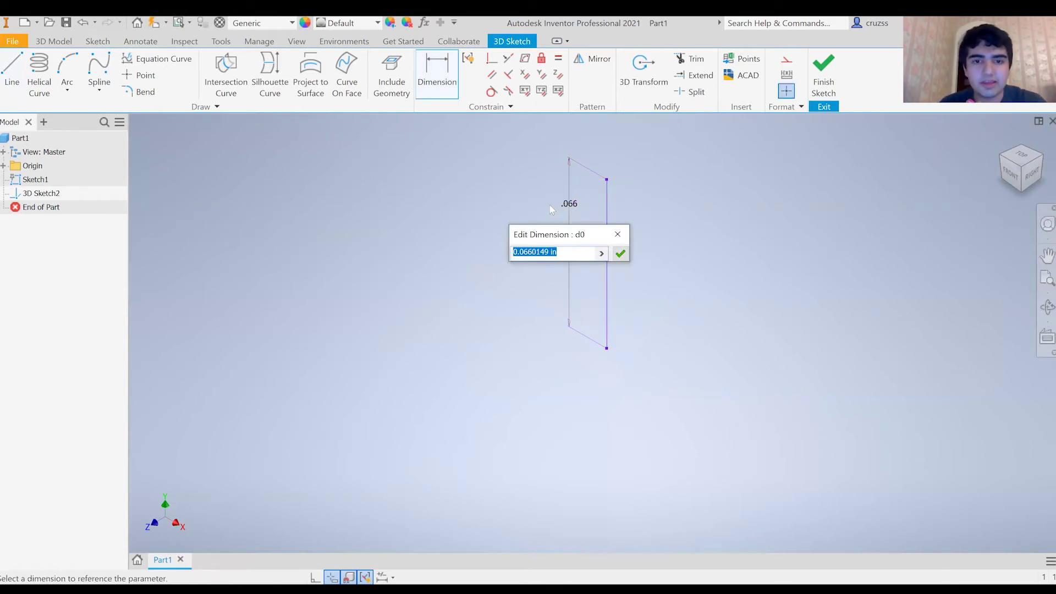
type("1")
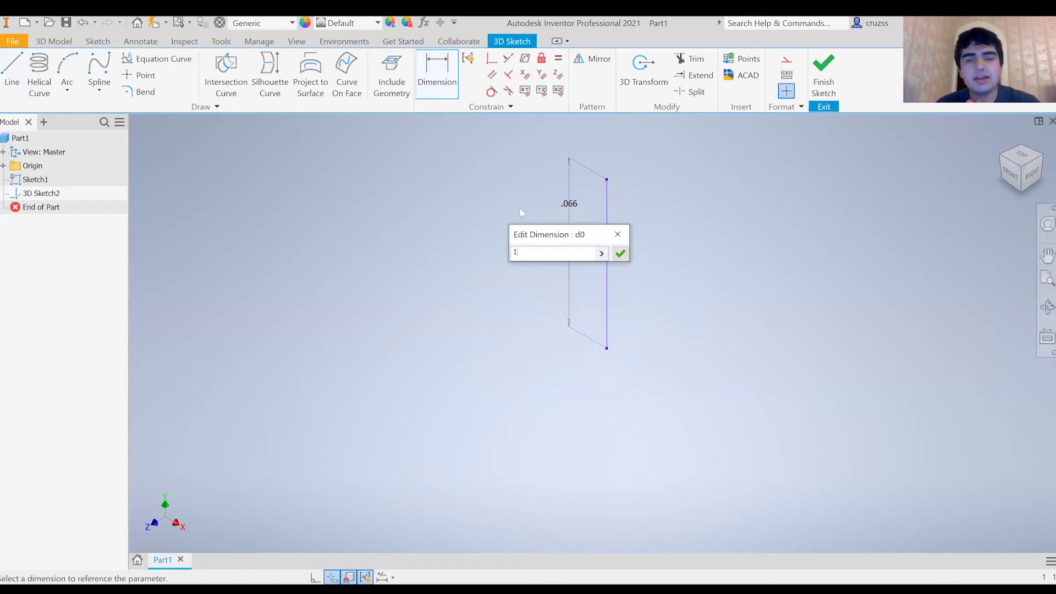
key("Return")
scroll(568, 166, "down", 5)
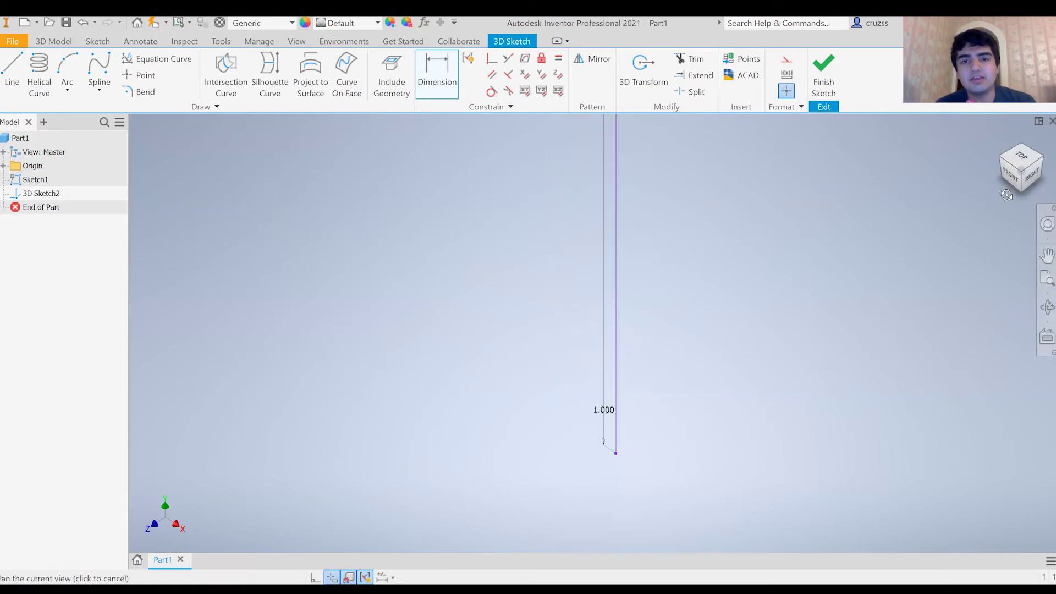
left_click(1021, 179)
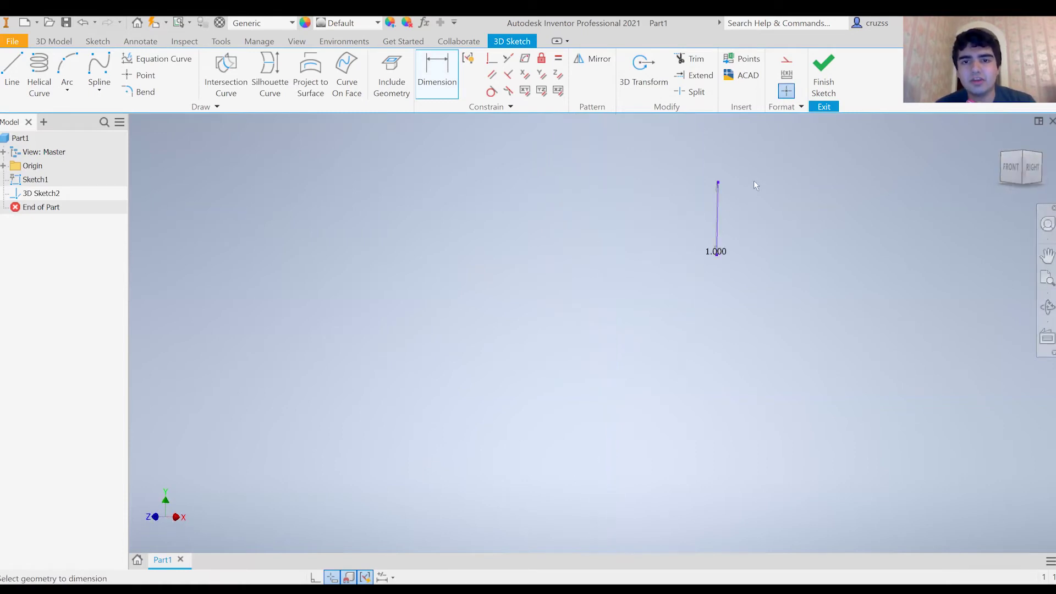
scroll(724, 243, "down", 4)
middle_click_drag(589, 278, 589, 233)
left_click(593, 245)
left_click(590, 237)
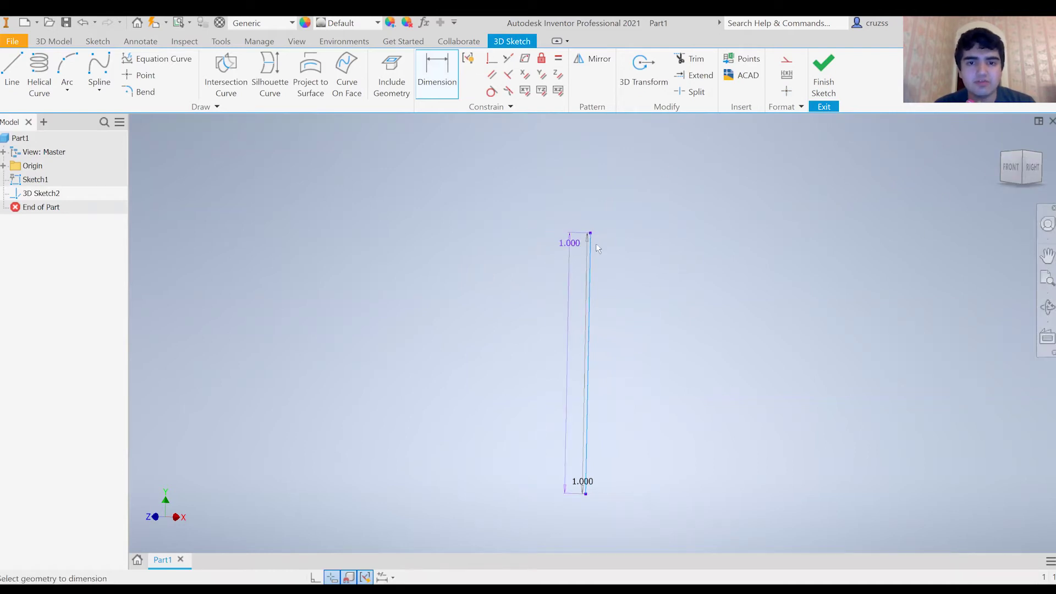
key("Escape")
key("Escape")
Try to reposition the coordinate triad onto the vertical line's upper endpoint while the Line command is active
left_click(13, 69)
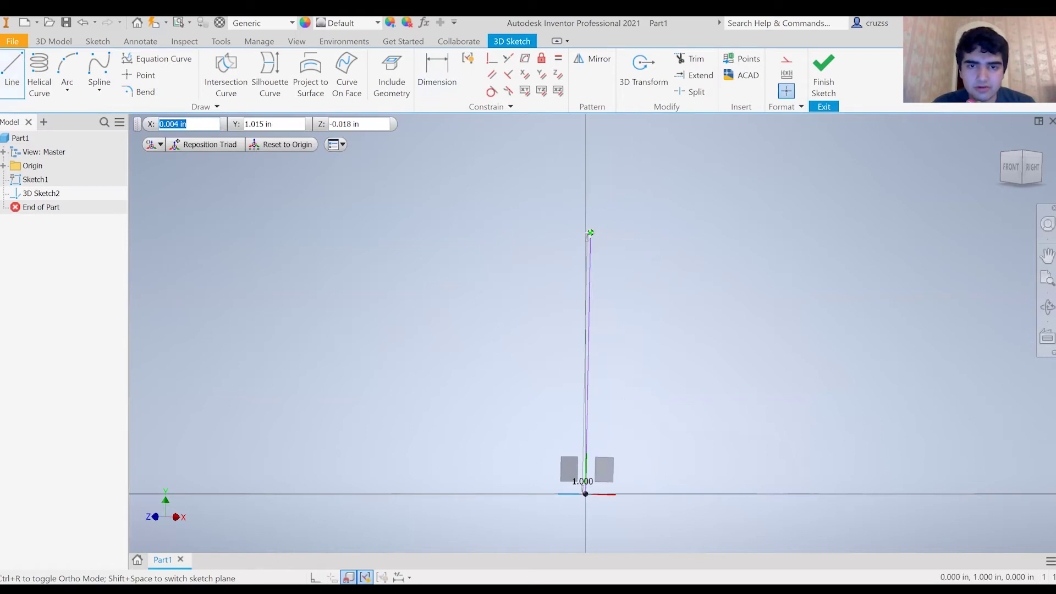
left_click(200, 146)
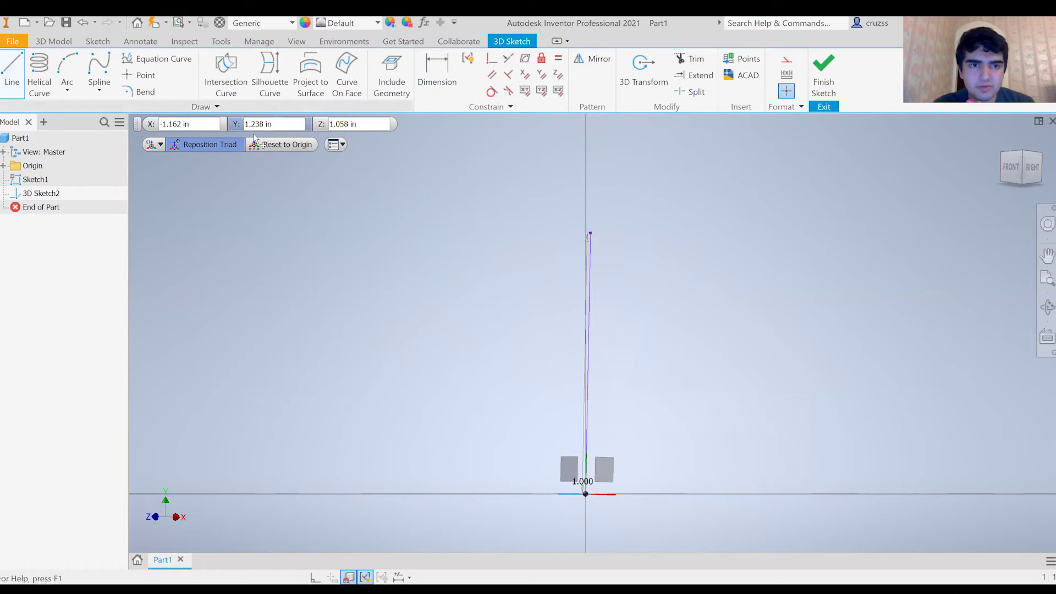
middle_click_drag(548, 283, 545, 238)
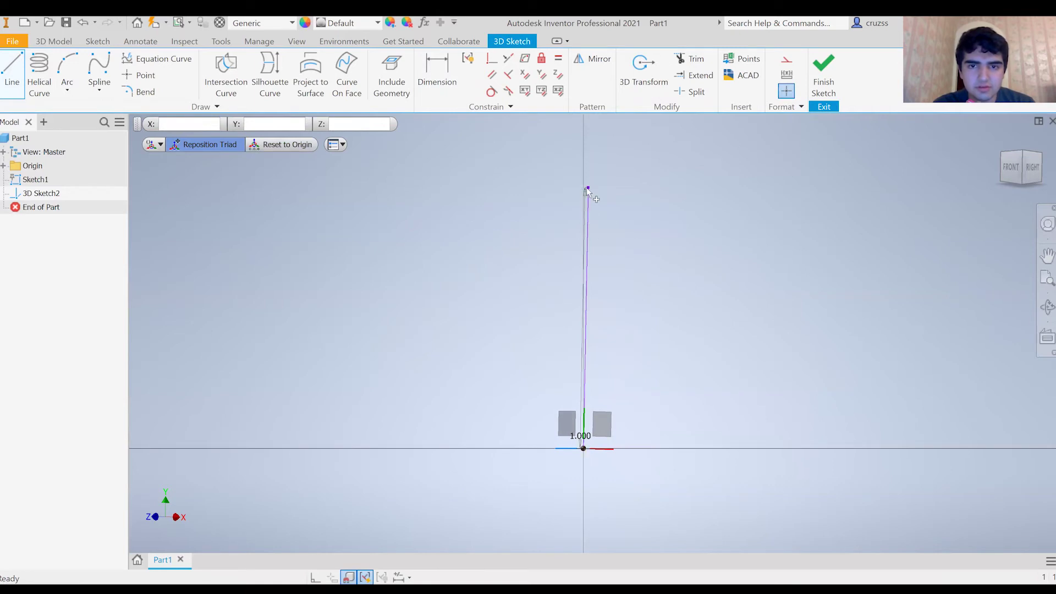
scroll(587, 181, "down", 5)
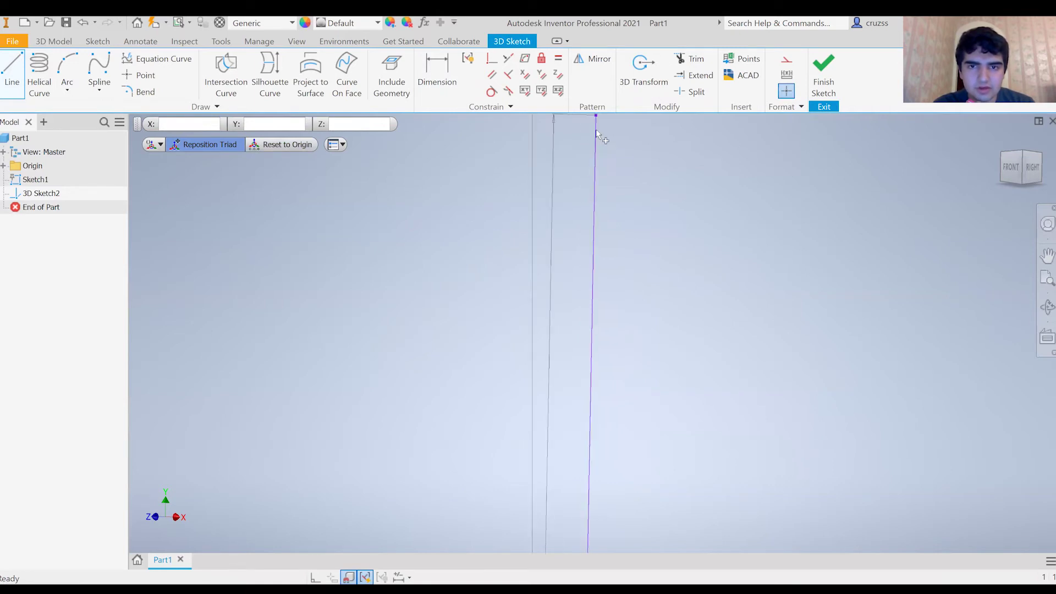
scroll(572, 239, "up", 5)
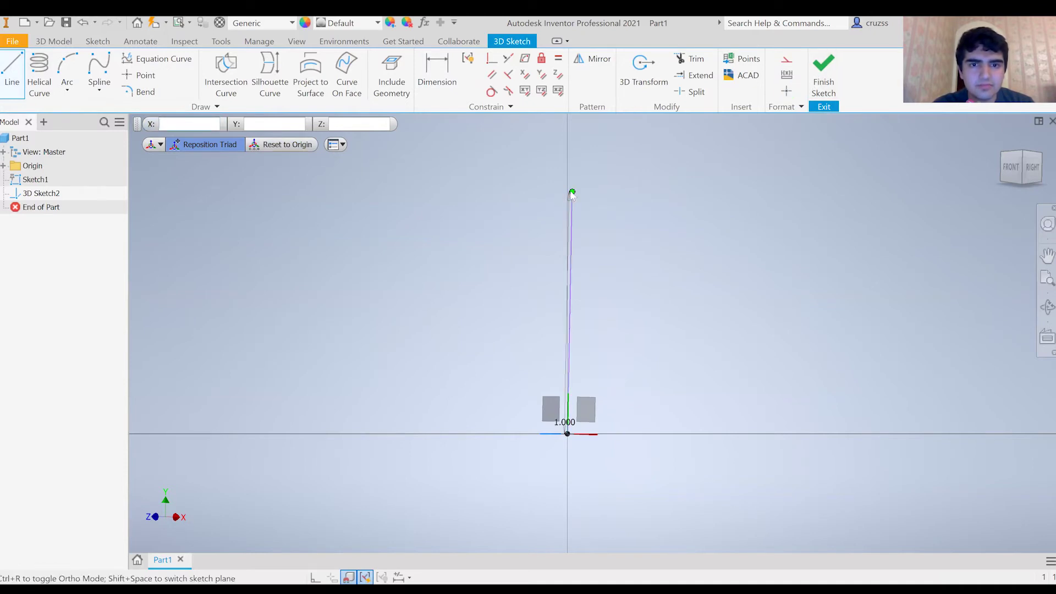
key("Escape")
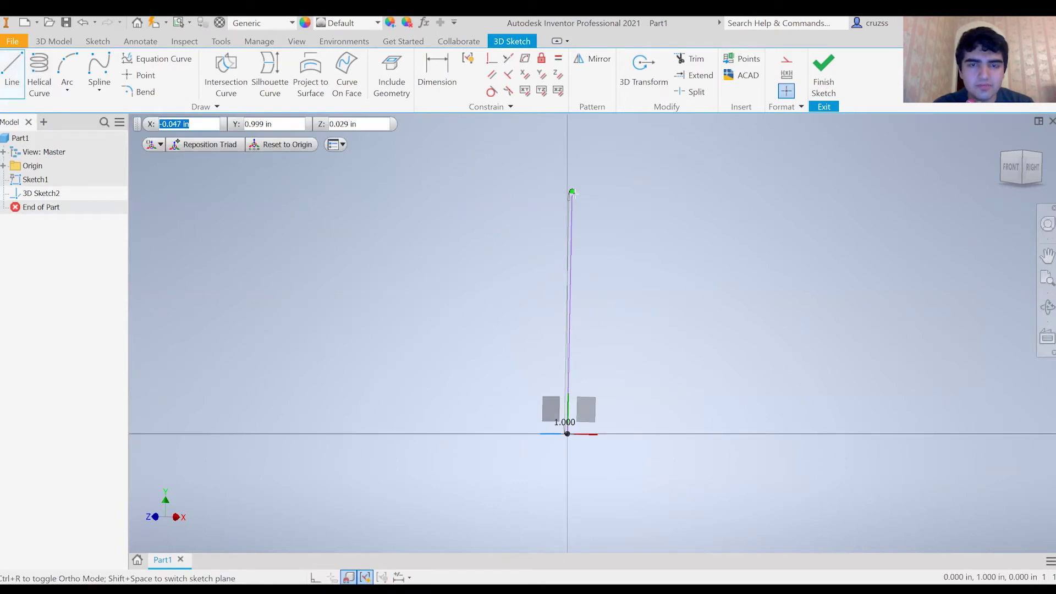
Draw a 3D line about 1.6 in along X from the vertical line's upper end, followed by a connected segment along Z
left_click(572, 192)
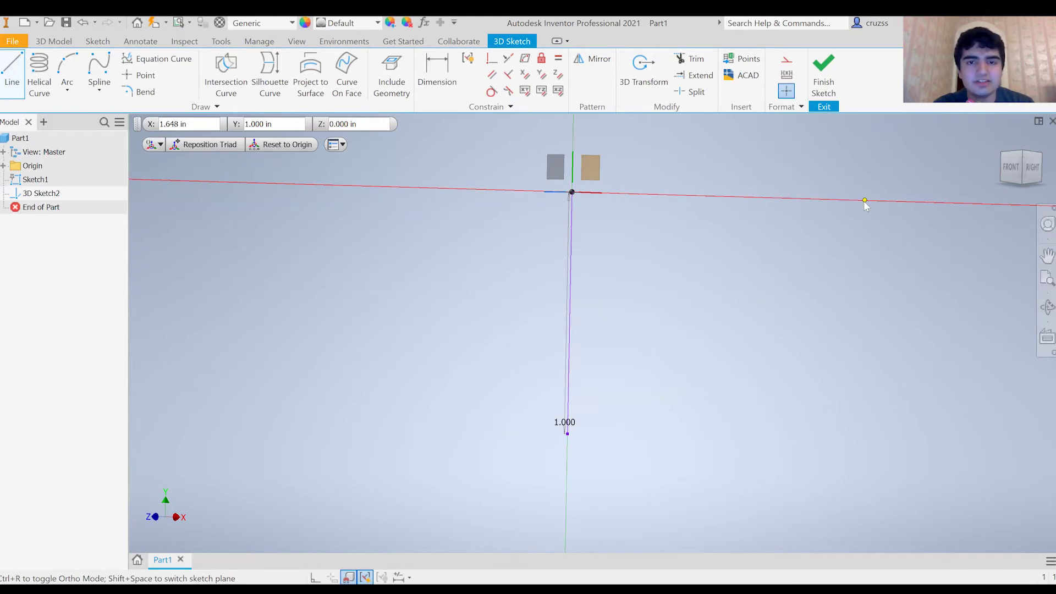
left_click(864, 201)
scroll(864, 201, "up", 2)
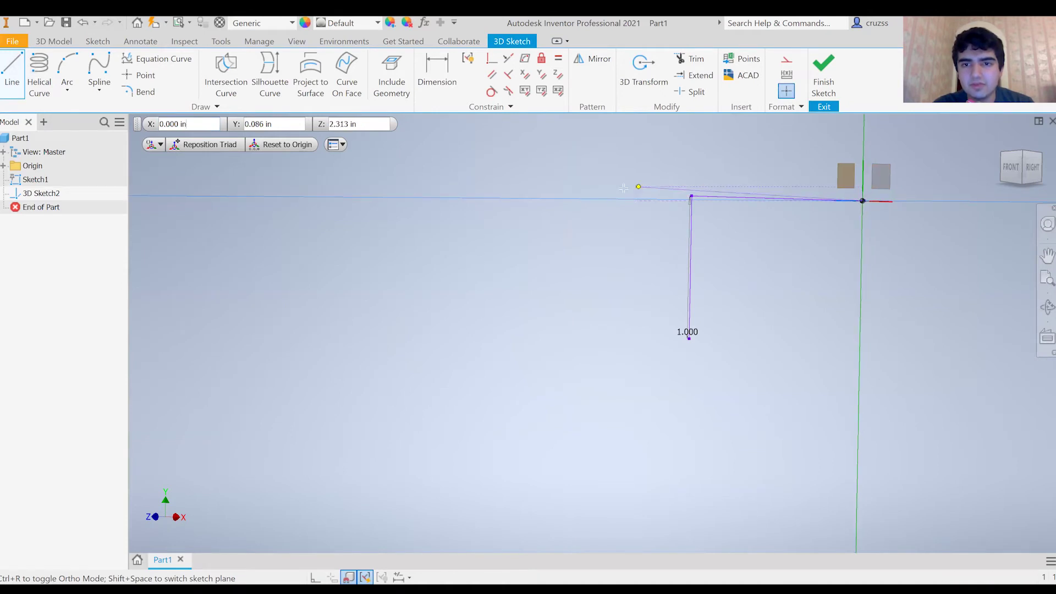
left_click(590, 203)
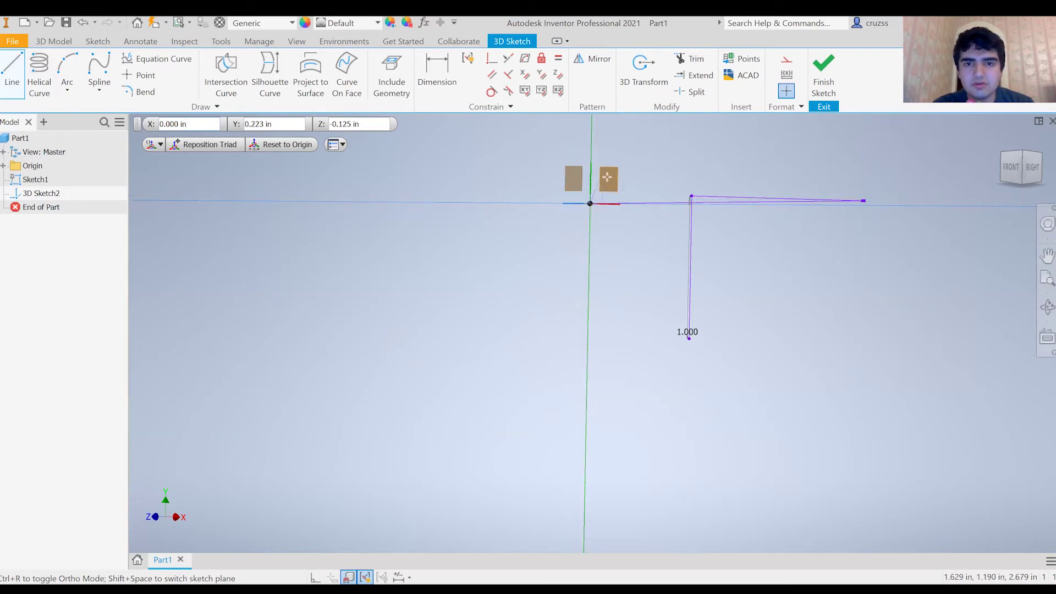
Add a diagonal 3D line in the XZ plane, about 71.4 in along X and 75 in along Z, and finish the 3D sketch
left_click(588, 205)
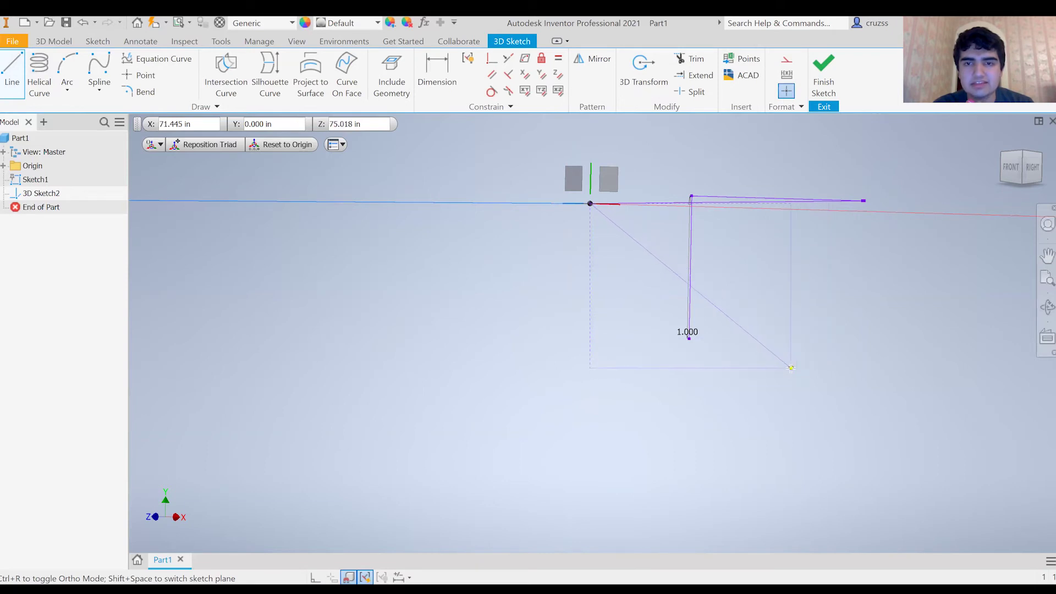
left_click(792, 369)
left_click(824, 77)
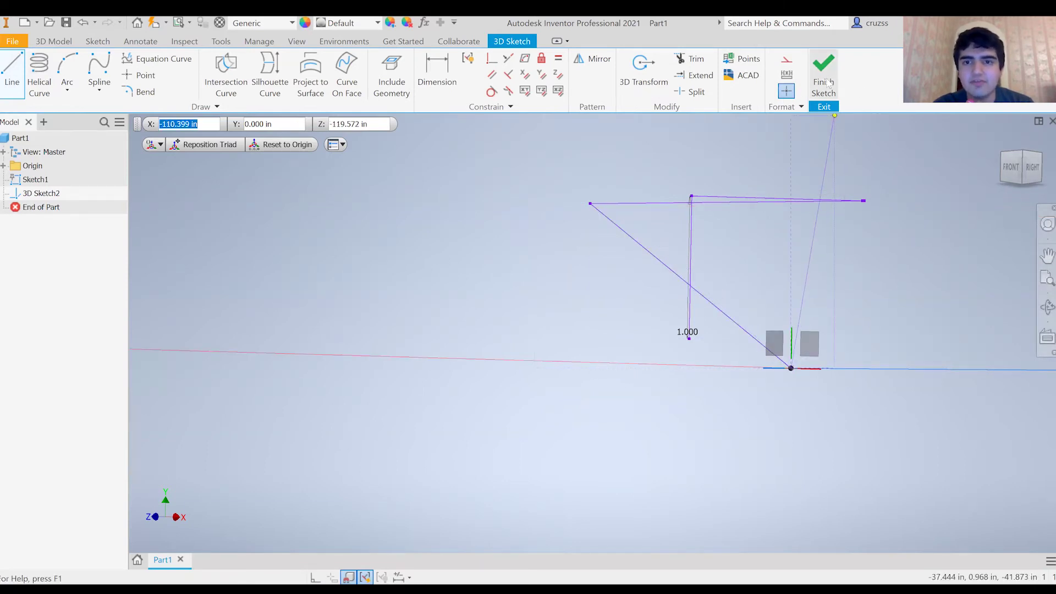
Examine the connected 3D lines from several angles, zooming to compare the long diagonal with the shorter segments
mouse_move(998, 201)
middle_mouse_down("shift")
mouse_move(737, 351)
mouse_move(631, 253)
middle_mouse_up("shift")
scroll(632, 252, "down", 4)
middle_click_drag(1015, 184, 815, 170, "shift")
mouse_move(636, 188)
middle_mouse_down("shift")
mouse_move(553, 173)
mouse_move(539, 152)
mouse_move(532, 185)
mouse_move(549, 299)
mouse_move(540, 274)
middle_mouse_up("shift")
scroll(553, 181, "down", 3)
scroll(533, 185, "up", 4)
scroll(531, 181, "down", 3)
Reopen the 3D sketch for editing and dimension the long diagonal line to 1 in
left_click(540, 271)
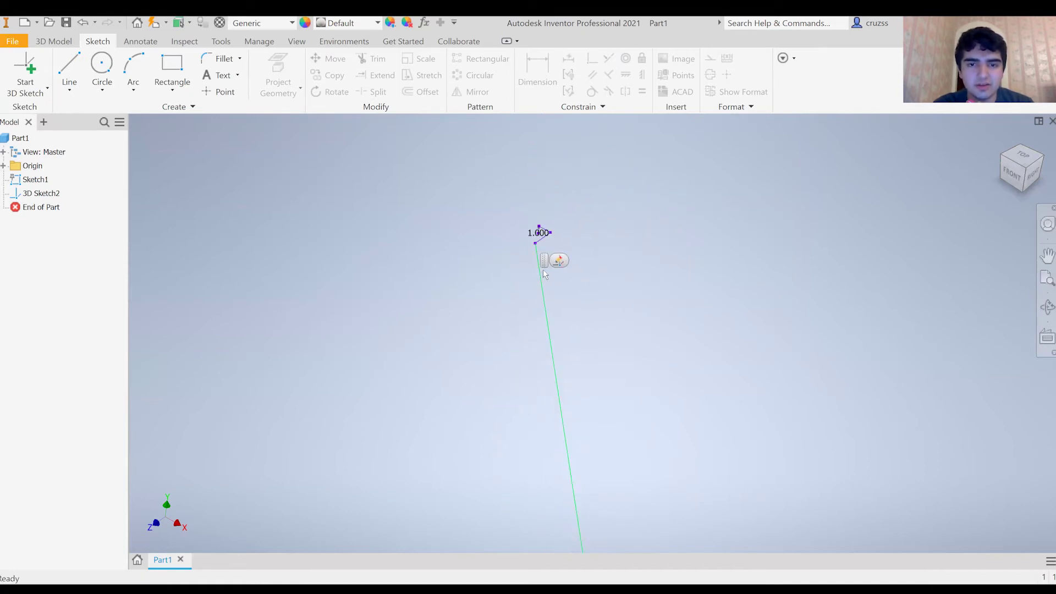
left_click(554, 264)
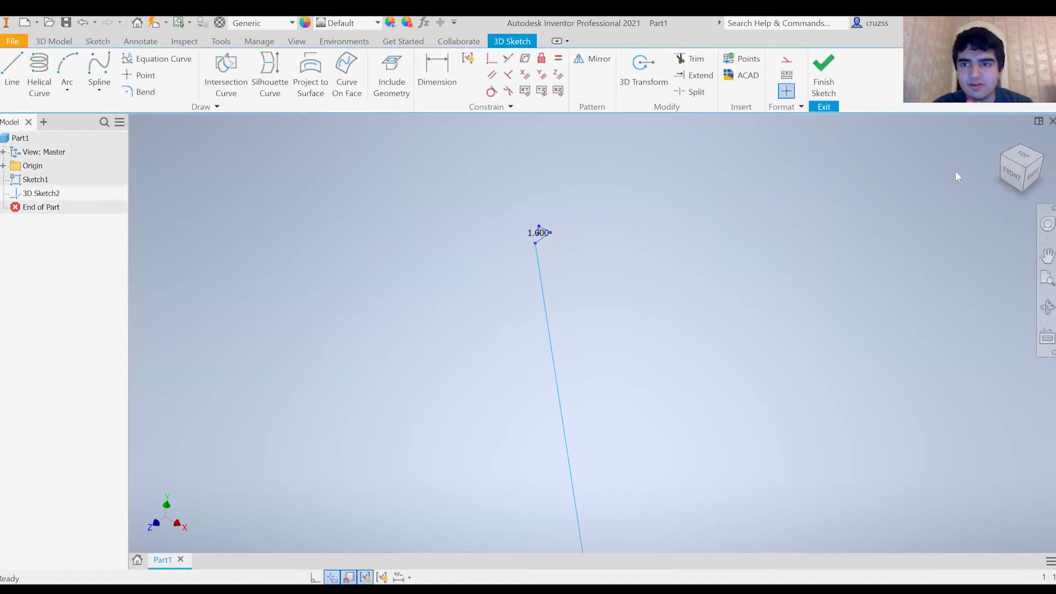
left_click(437, 70)
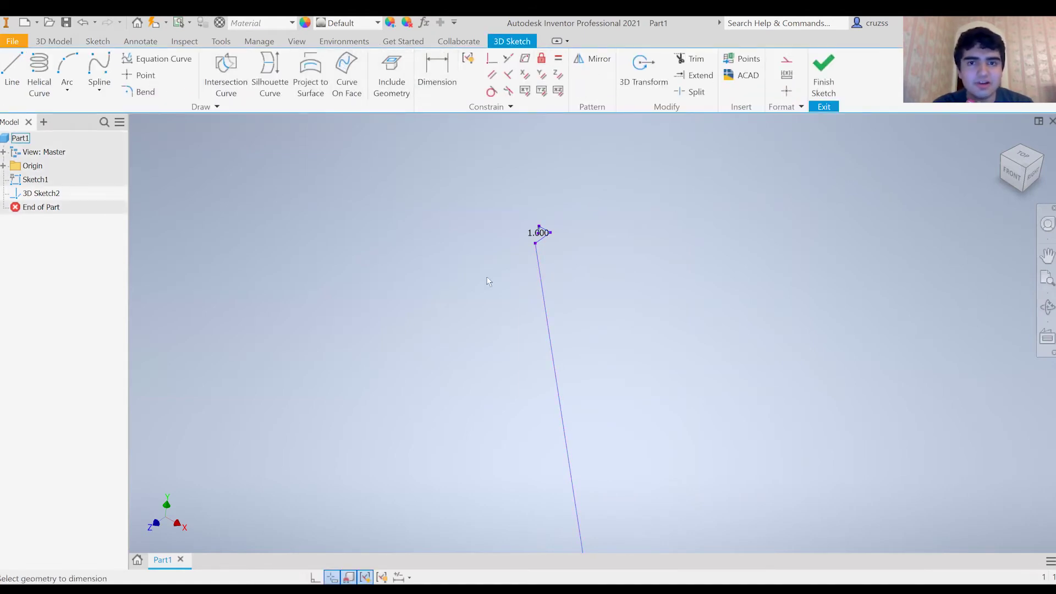
left_click(542, 280)
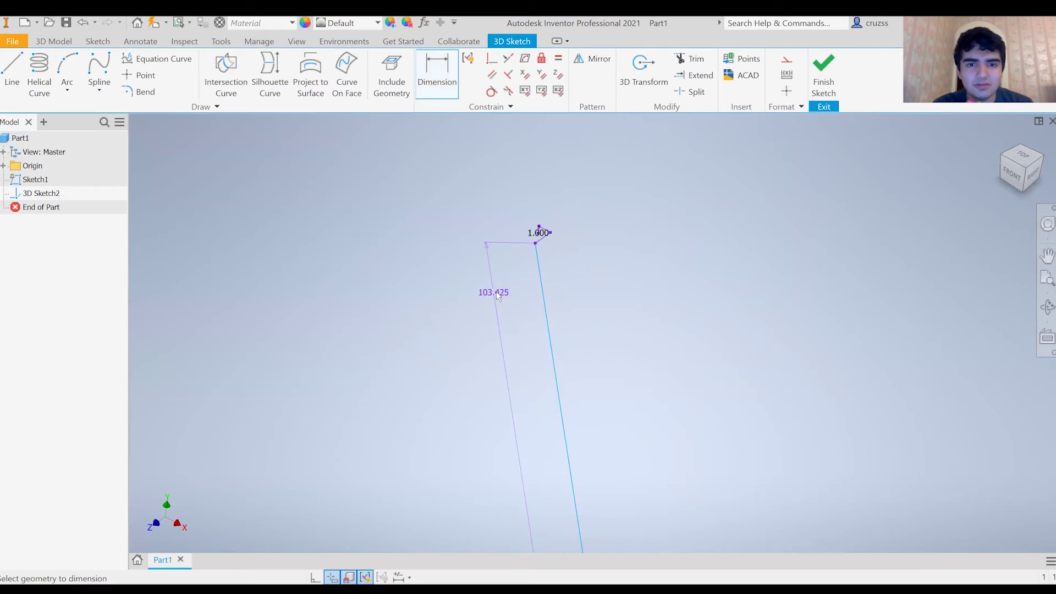
left_click(422, 301)
type("1")
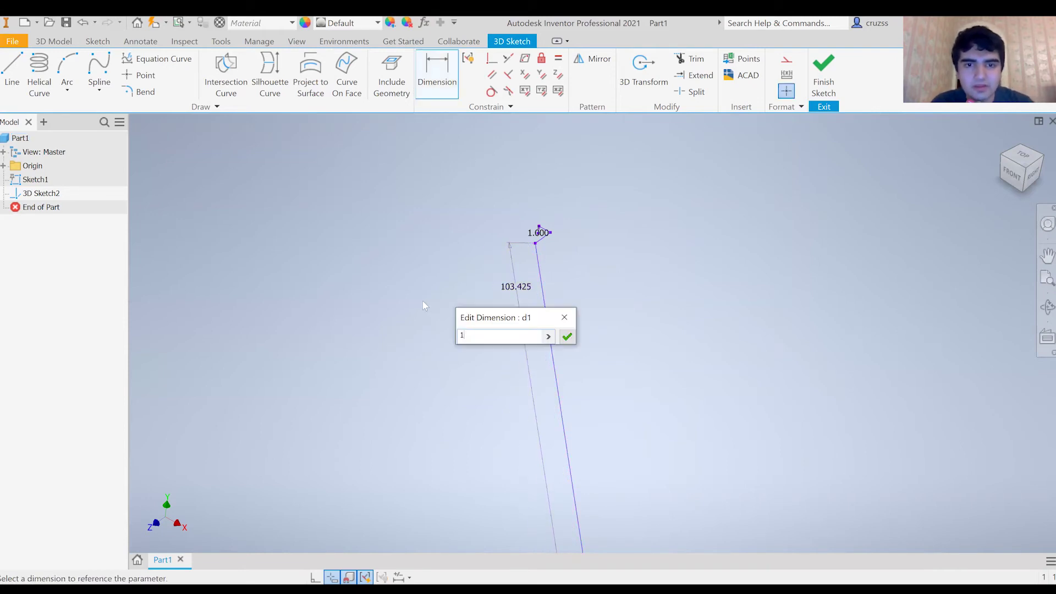
key("Return")
Dimension the connected segment running along Z to 1 in
scroll(605, 318, "down", 3)
left_click(599, 308)
left_click(630, 326)
type("1")
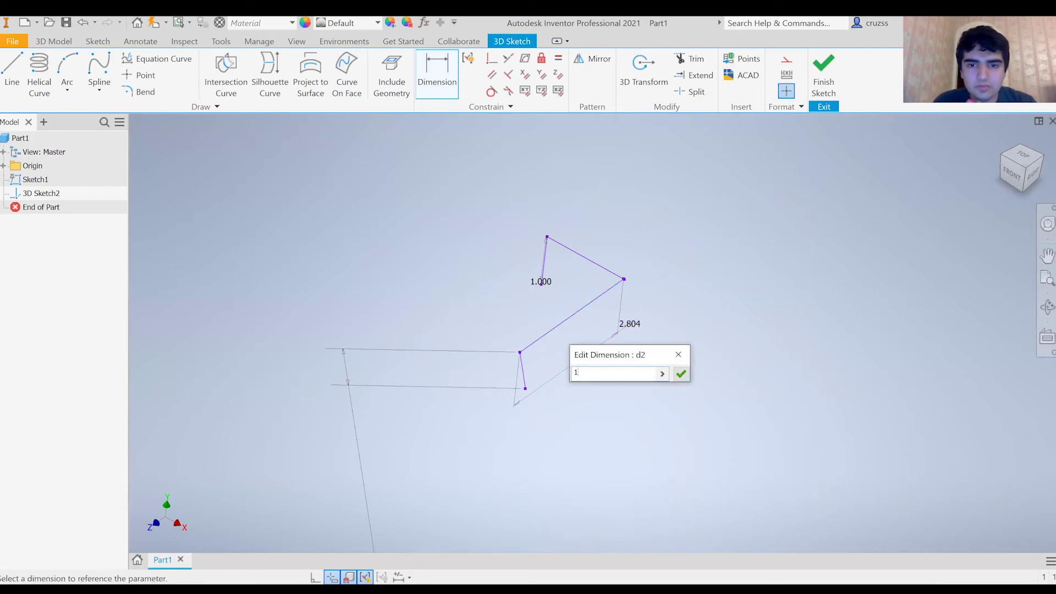
key("Return")
Dimension the X-direction segment starting at the vertical line's upper end to 1 in
left_click(605, 269)
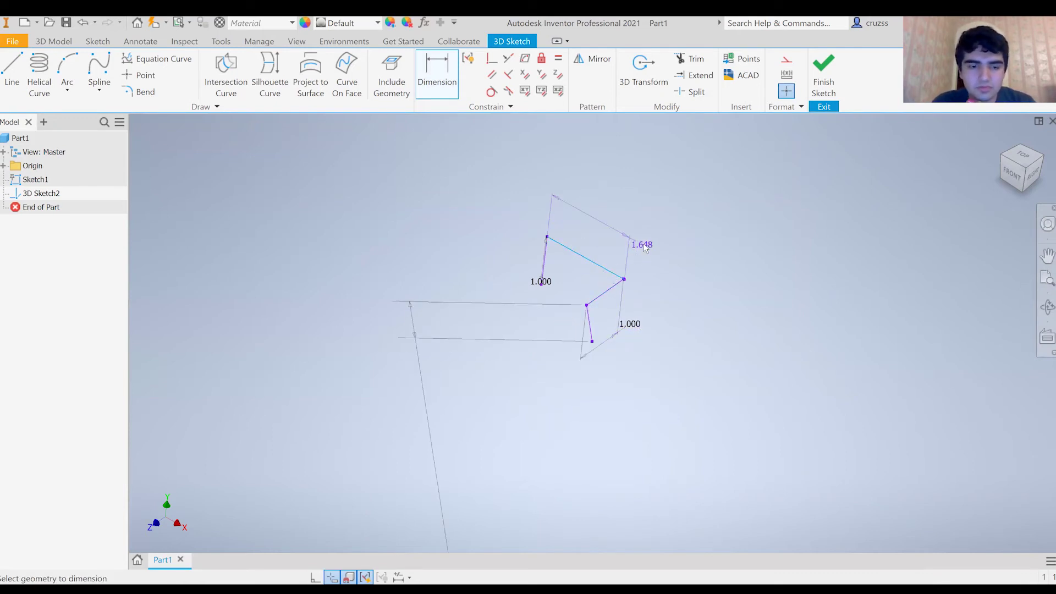
left_click(641, 245)
type("1")
key("Return")
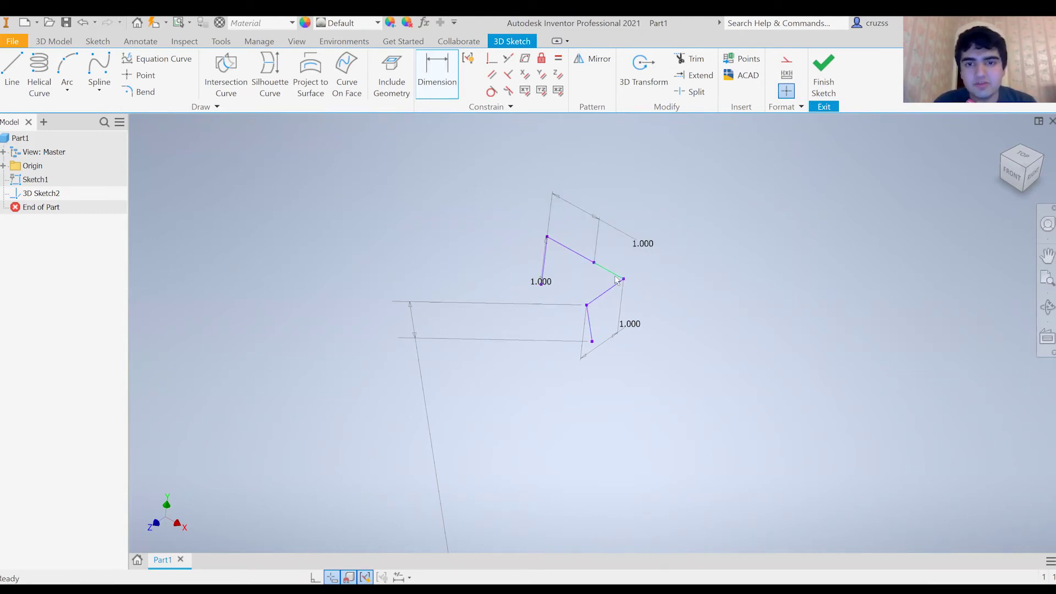
key("Escape")
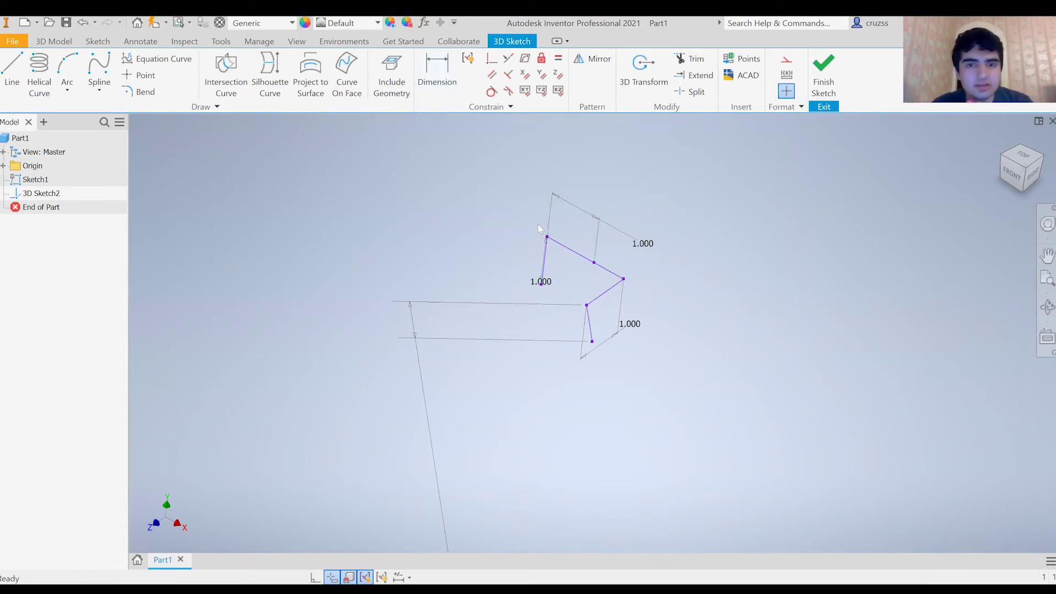
Dimension the short remaining segment between the 1 in X line and the Z line, accepting its existing length
key("d")
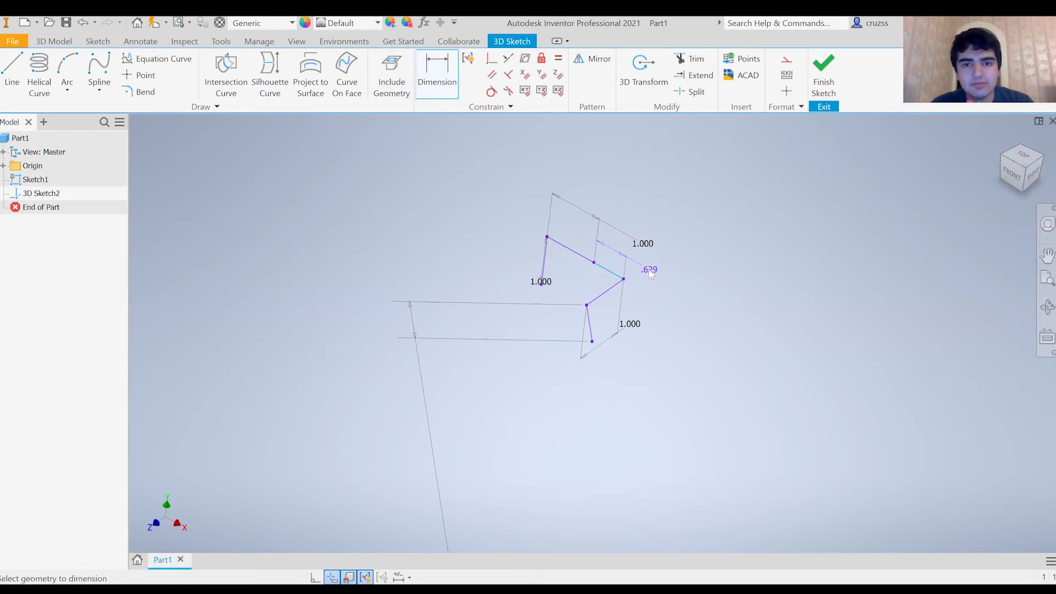
left_click(651, 274)
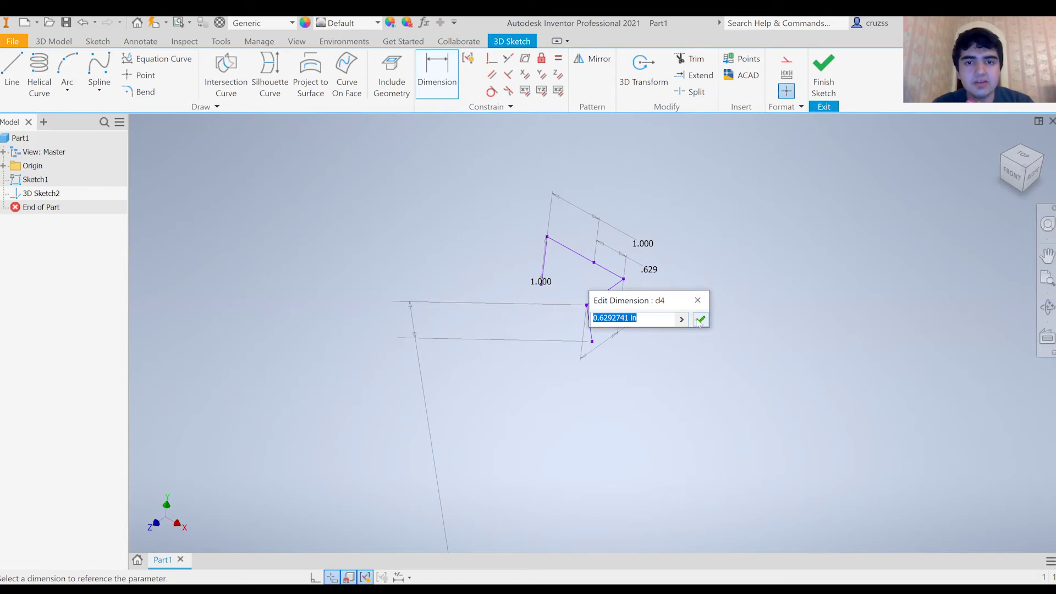
left_click(700, 320)
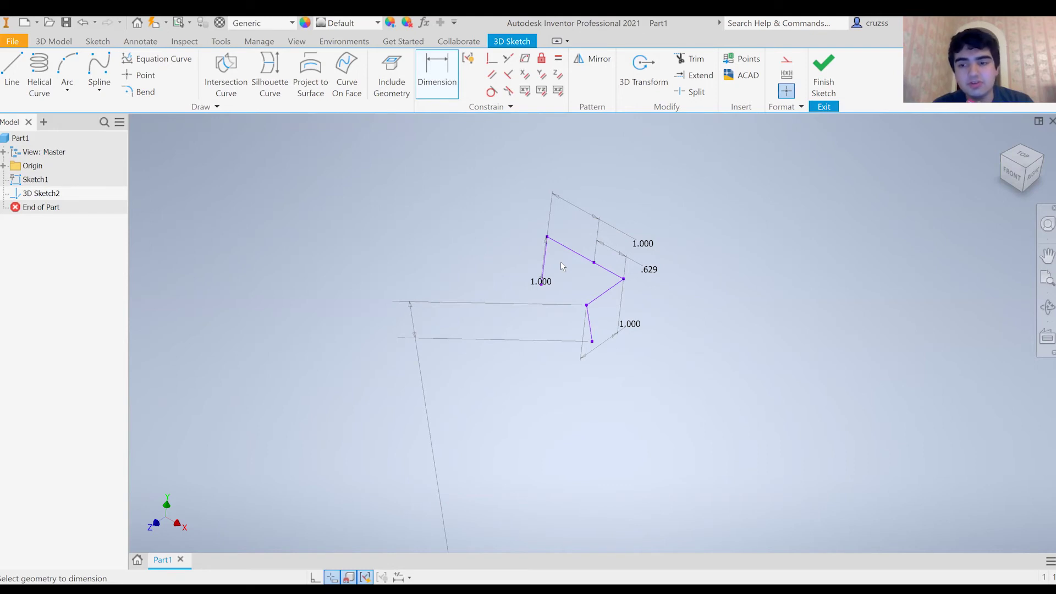
Create a helical curve along X from the vertical line's lower end, about 2.6 in high, with 1 in diameter and 1 in pitch
scroll(559, 281, "up", 3)
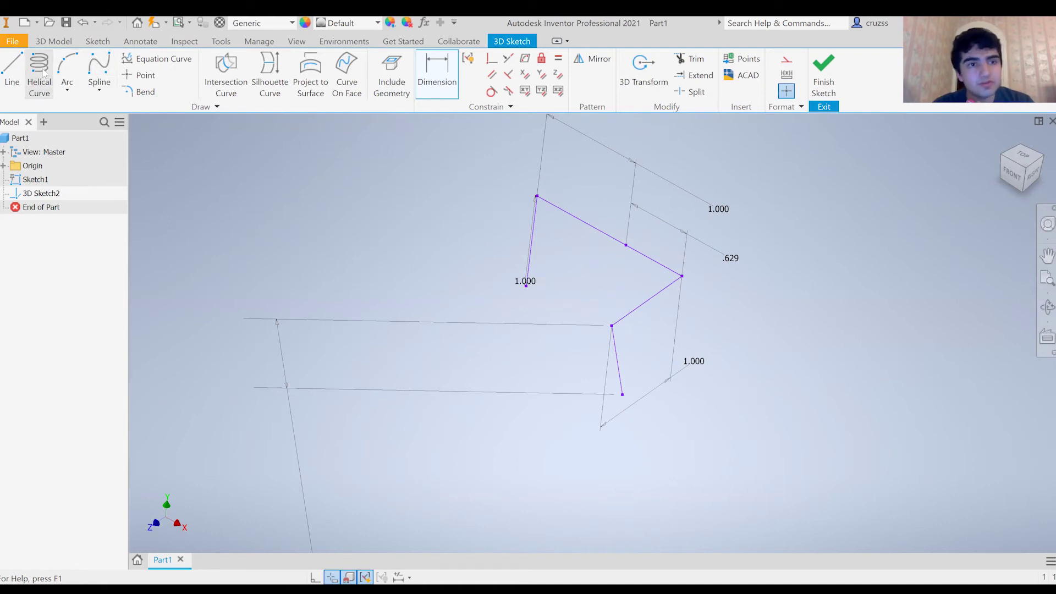
left_click(39, 89)
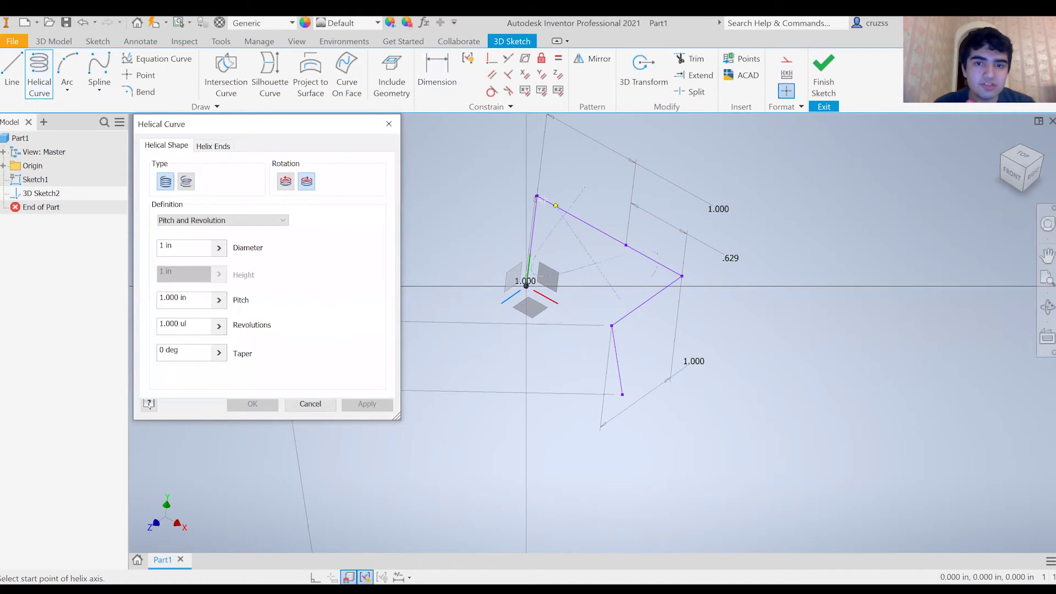
left_click(527, 286)
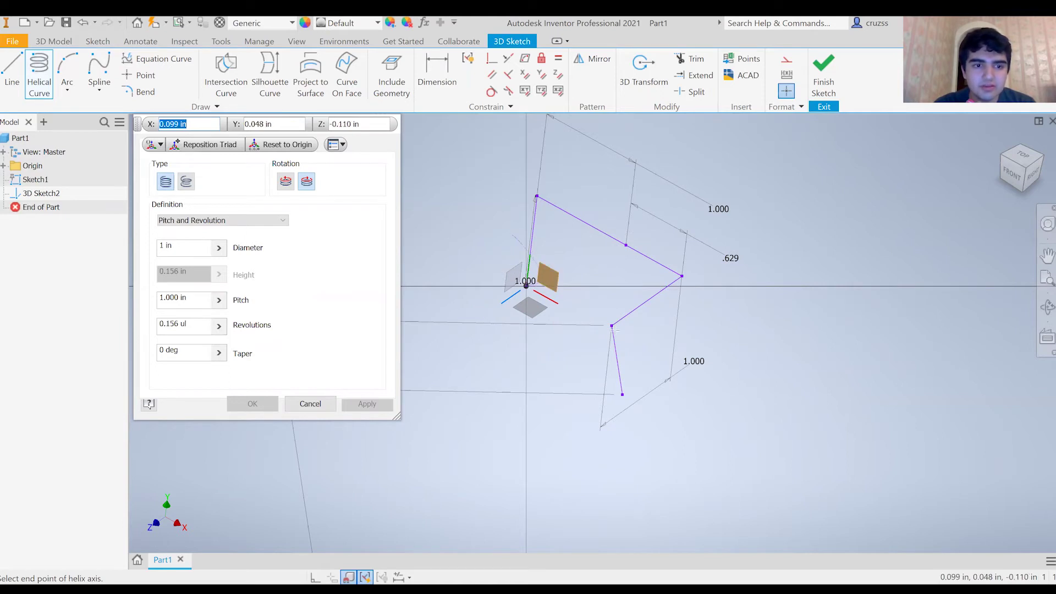
left_click(756, 413)
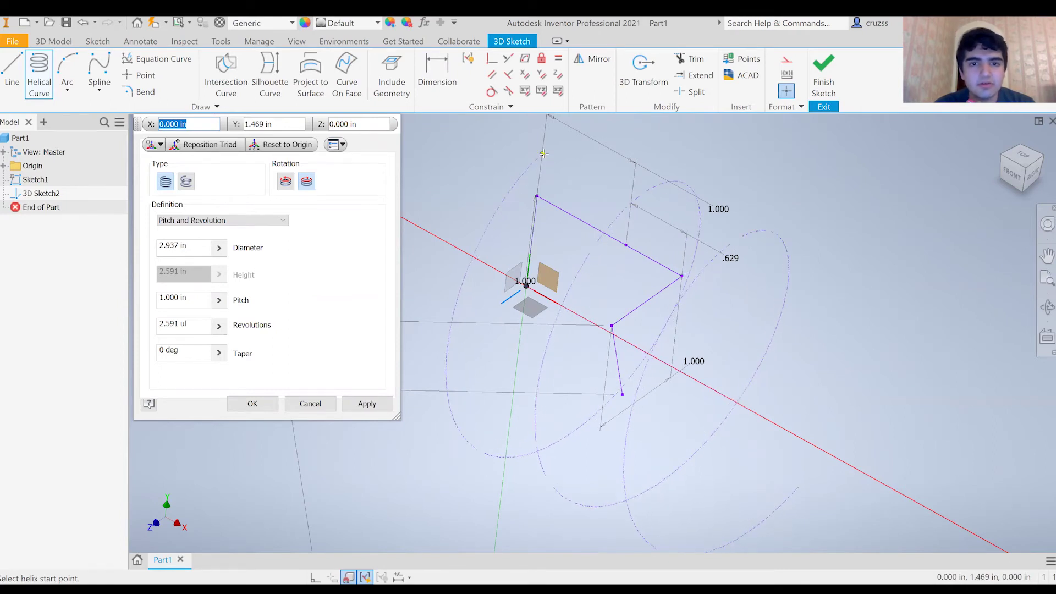
key("Return")
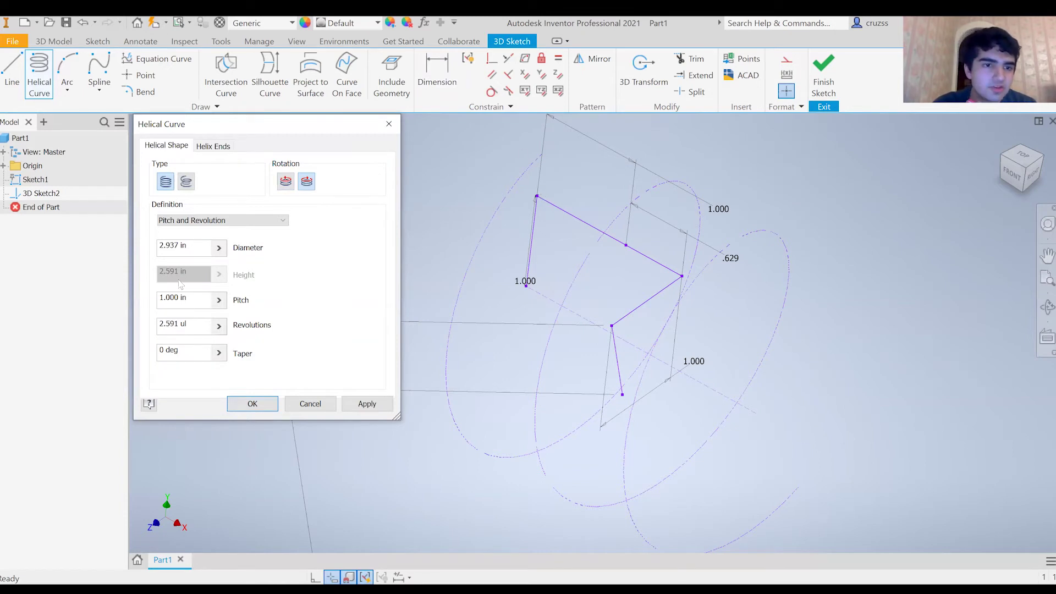
left_click_drag(149, 246, 239, 252)
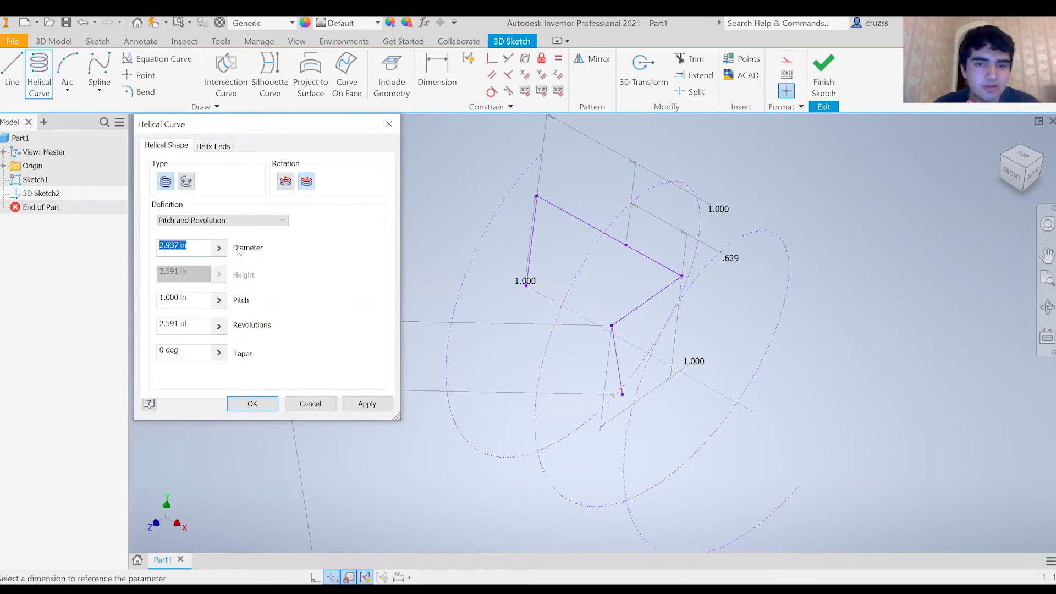
type("1")
key("Return")
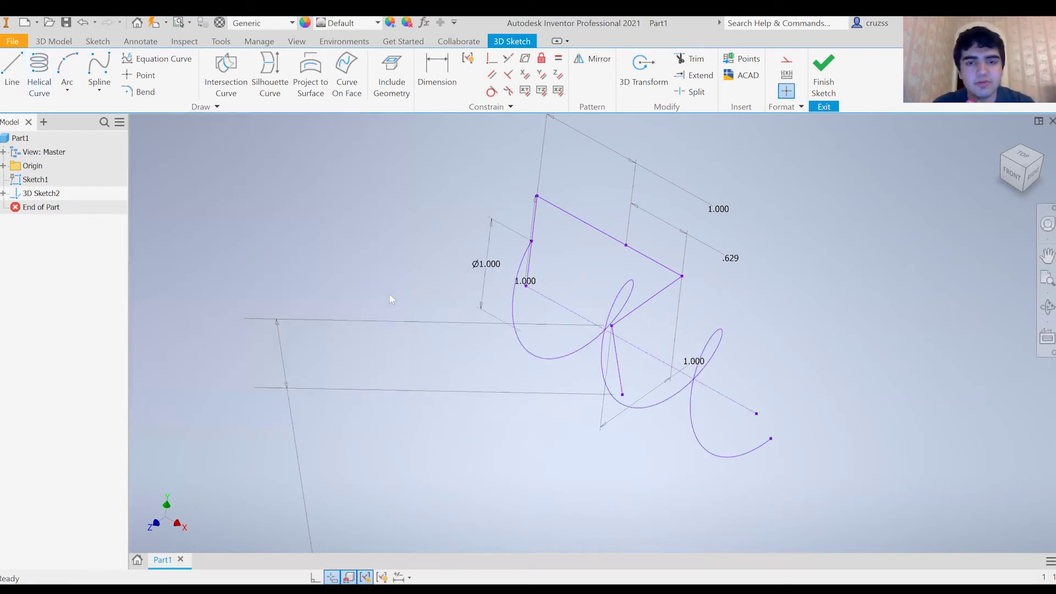
Finish the 3D sketch containing the dimensioned lines and the helix
left_click(519, 298)
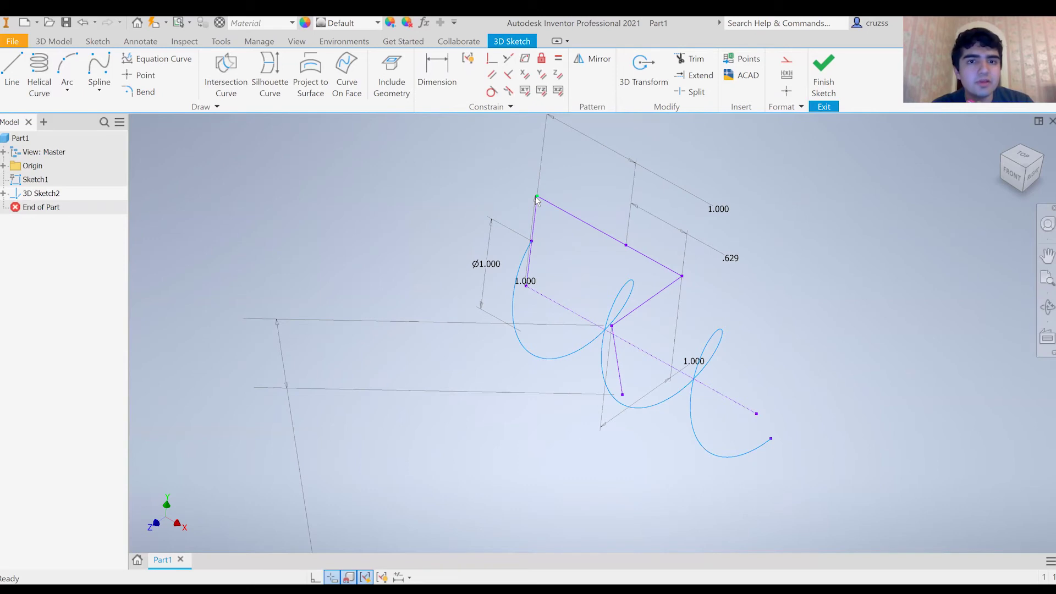
left_click(149, 43)
left_click(98, 41)
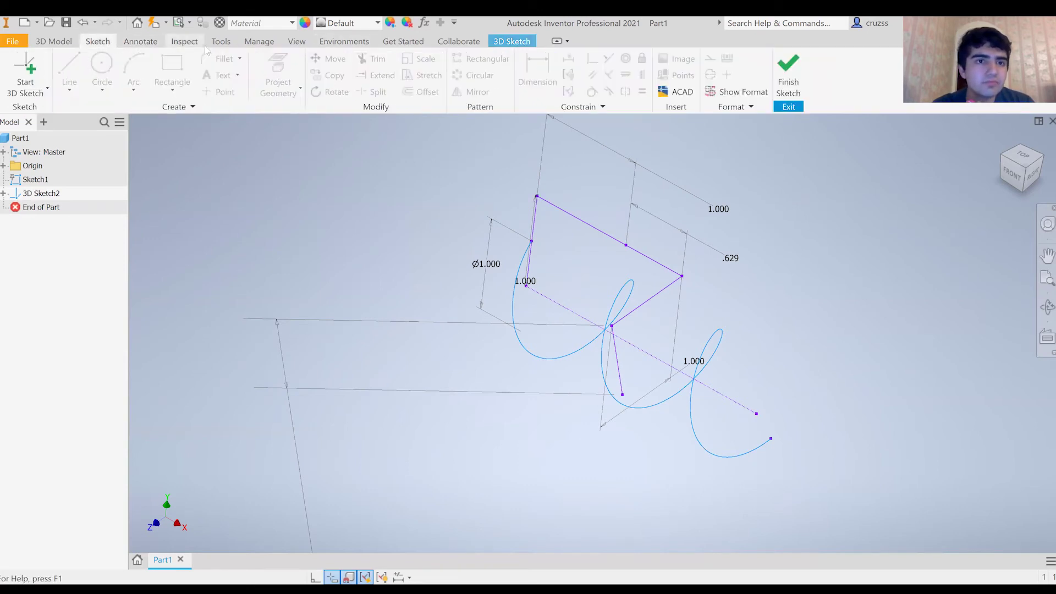
left_click(511, 42)
left_click(822, 71)
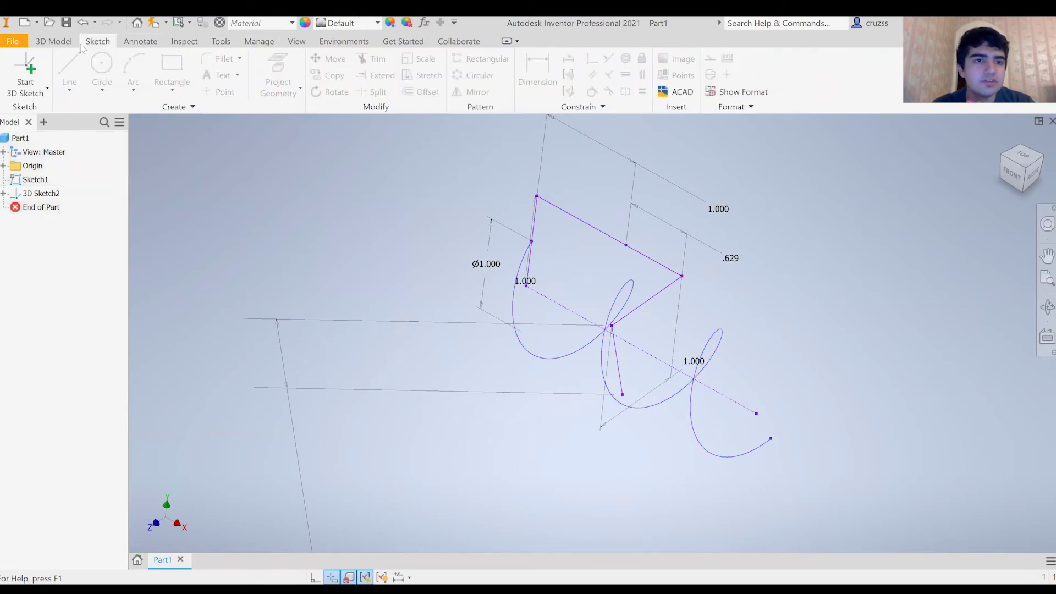
Create a work plane through the vertical line's upper endpoint, perpendicular to the adjoining 1 in X segment
left_click(140, 41)
left_click(53, 41)
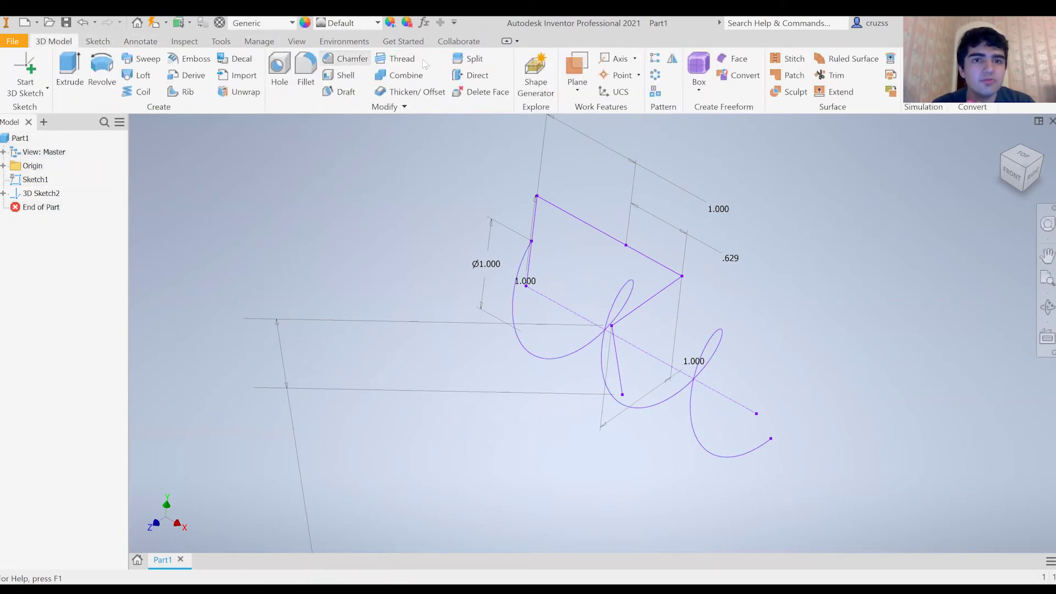
left_click(572, 91)
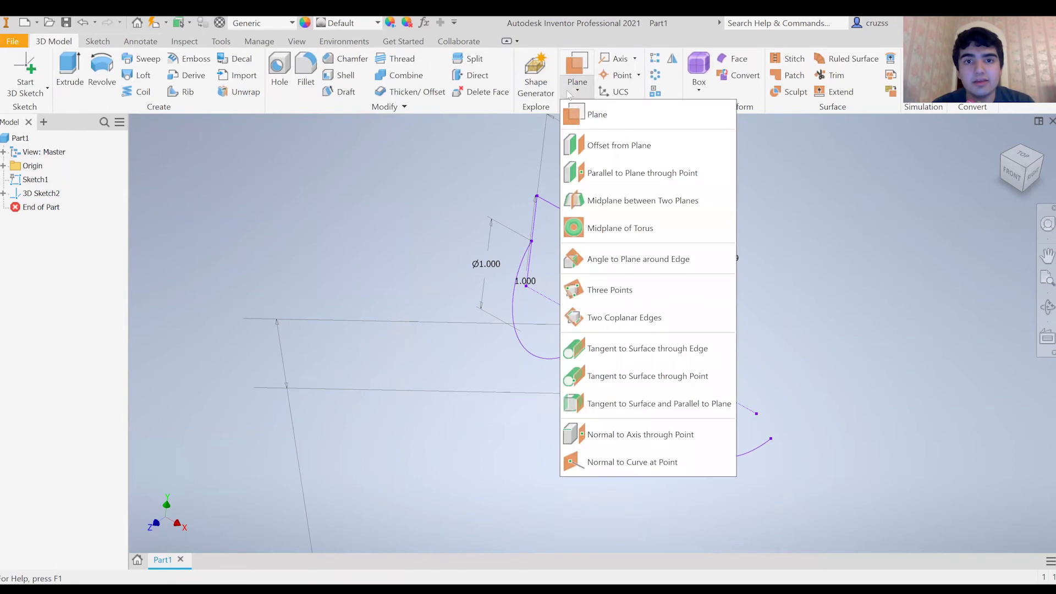
left_click(593, 116)
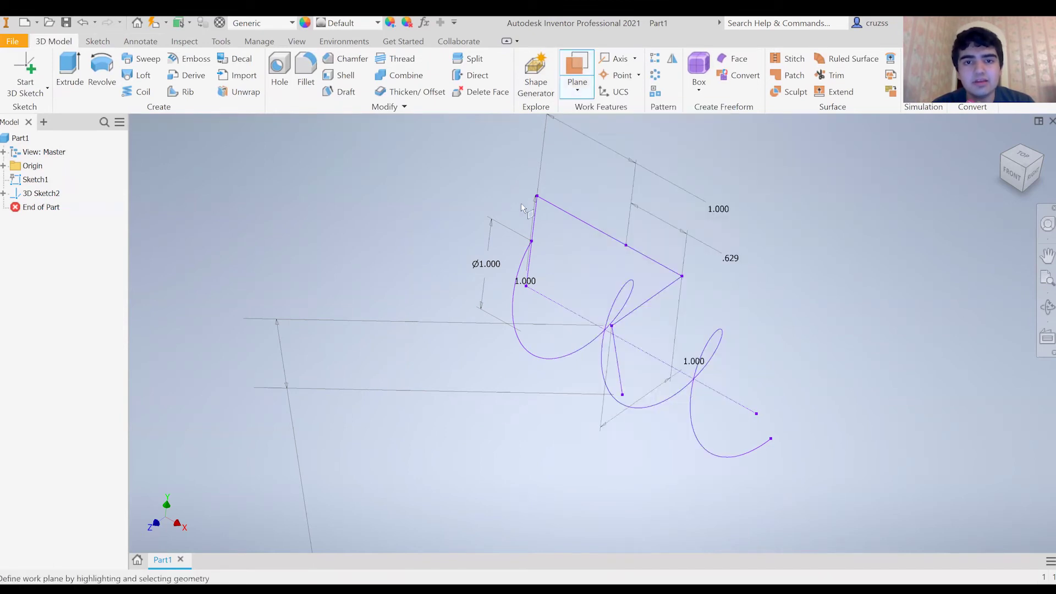
left_click(536, 198)
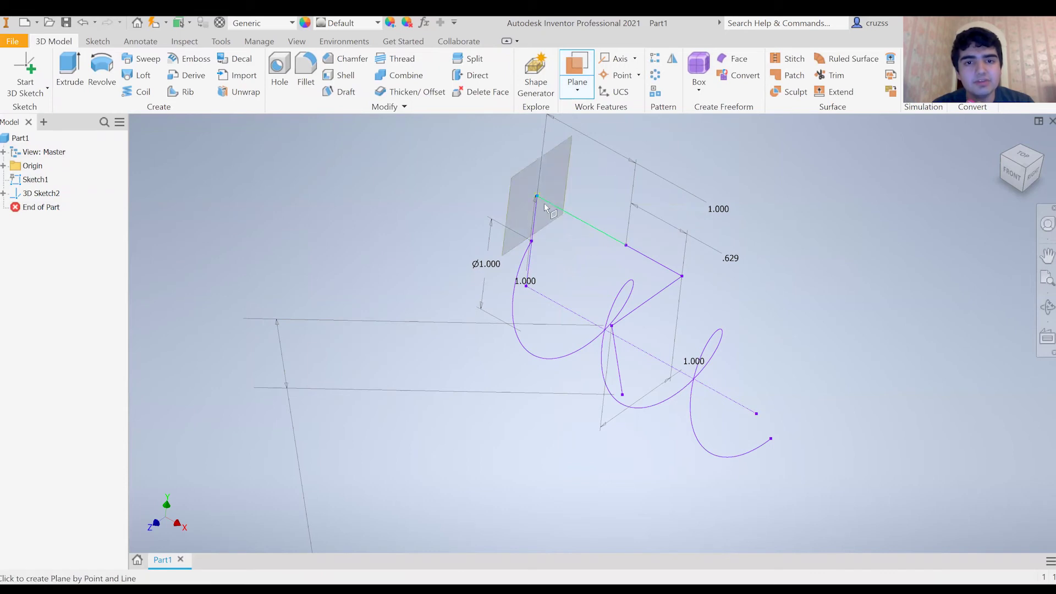
left_click(545, 204)
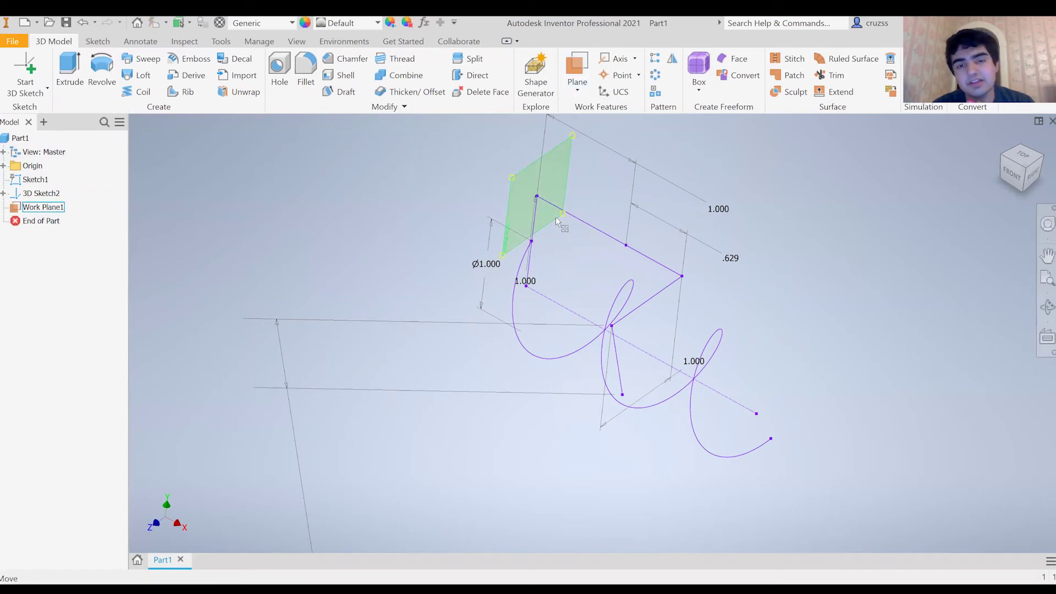
Start a 2D sketch on the new work plane with the Circle command
left_click(1020, 171)
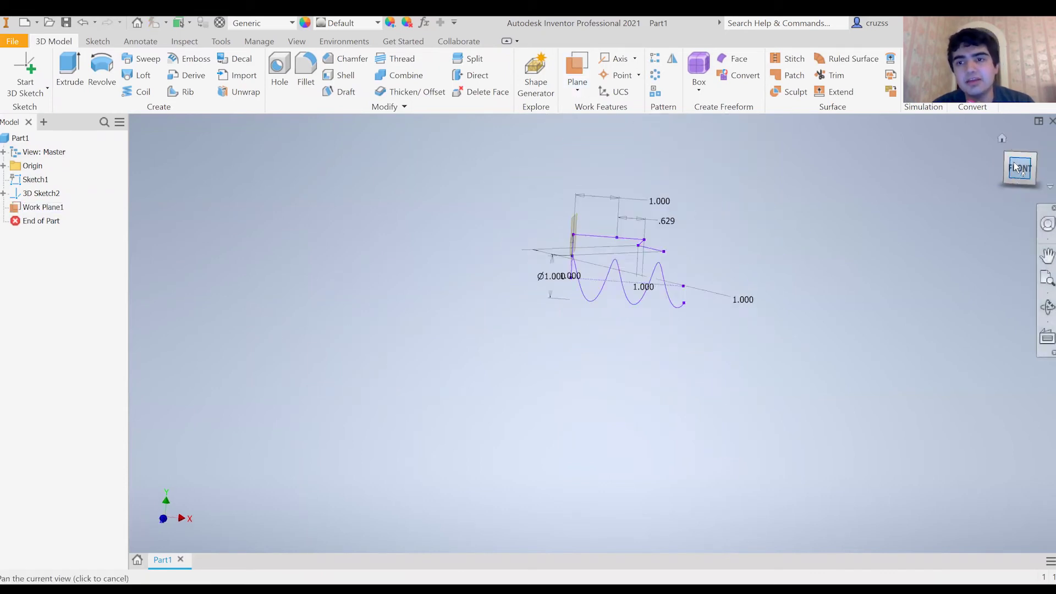
left_click(1009, 167)
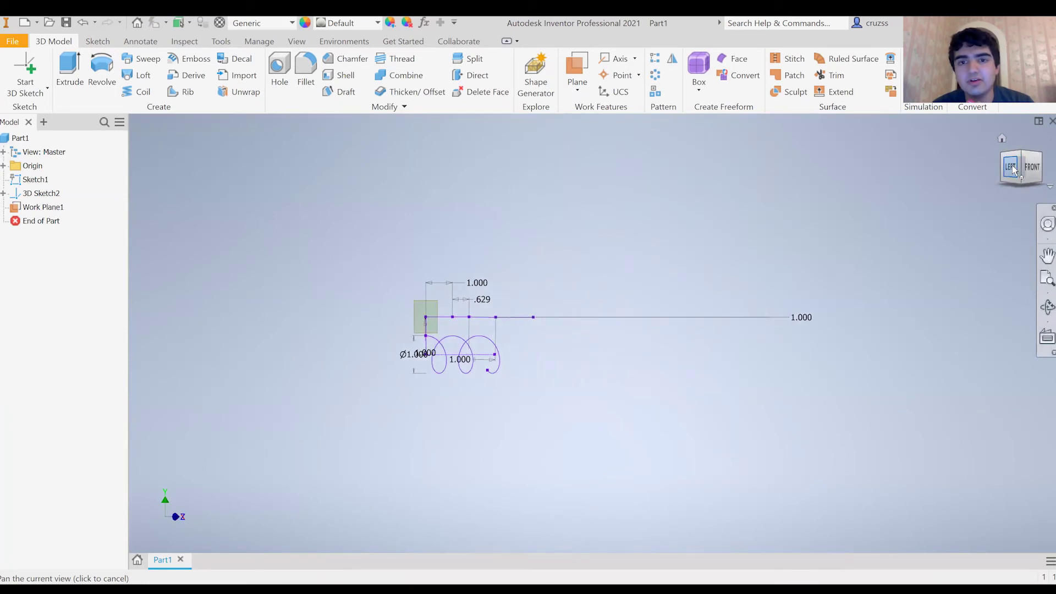
scroll(489, 315, "up", 5)
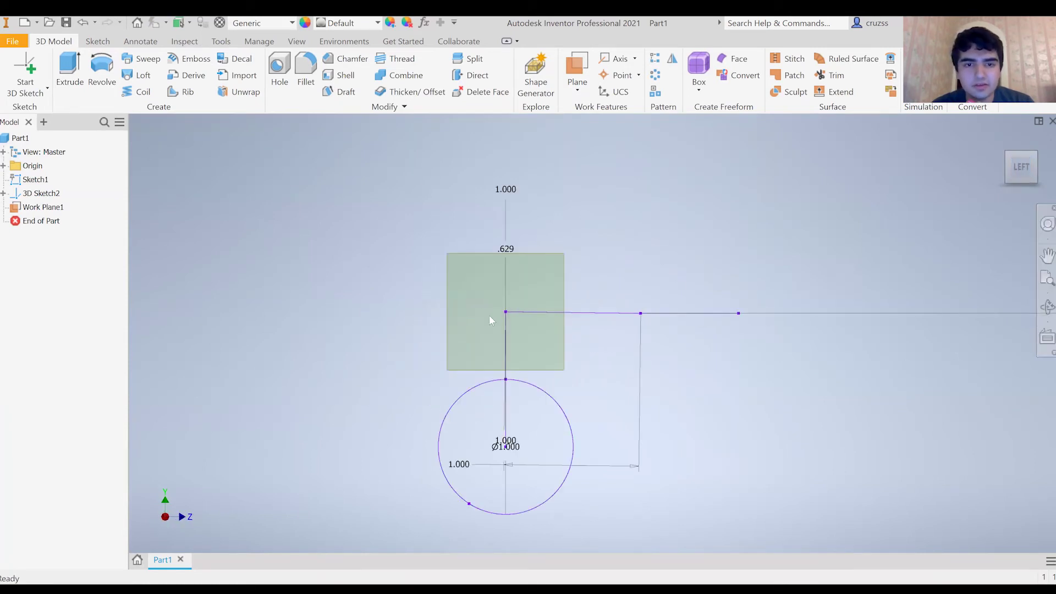
scroll(509, 312, "up", 4)
scroll(375, 209, "down", 2)
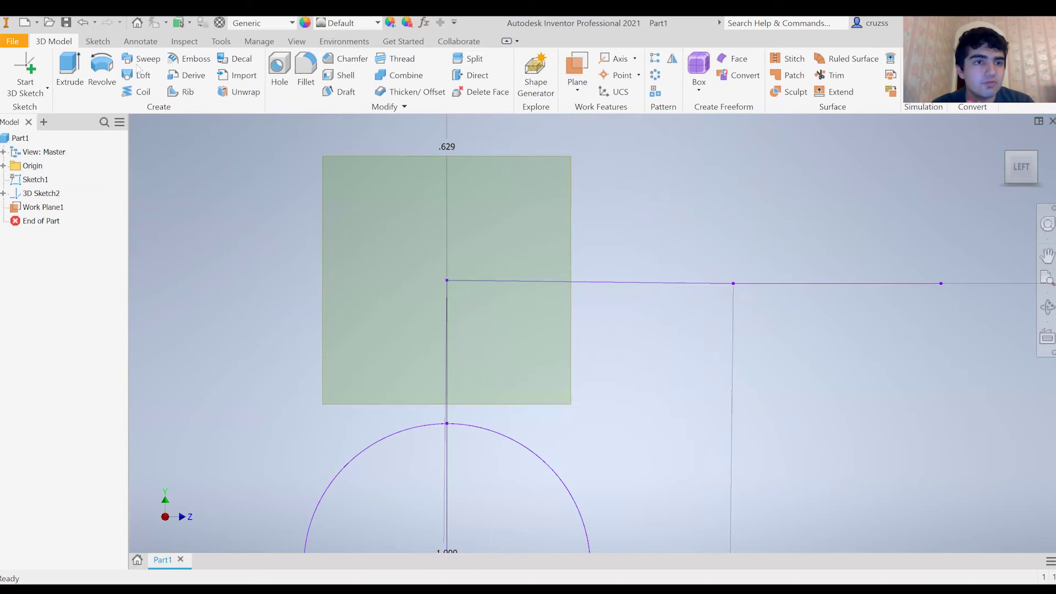
left_click(98, 41)
left_click(107, 68)
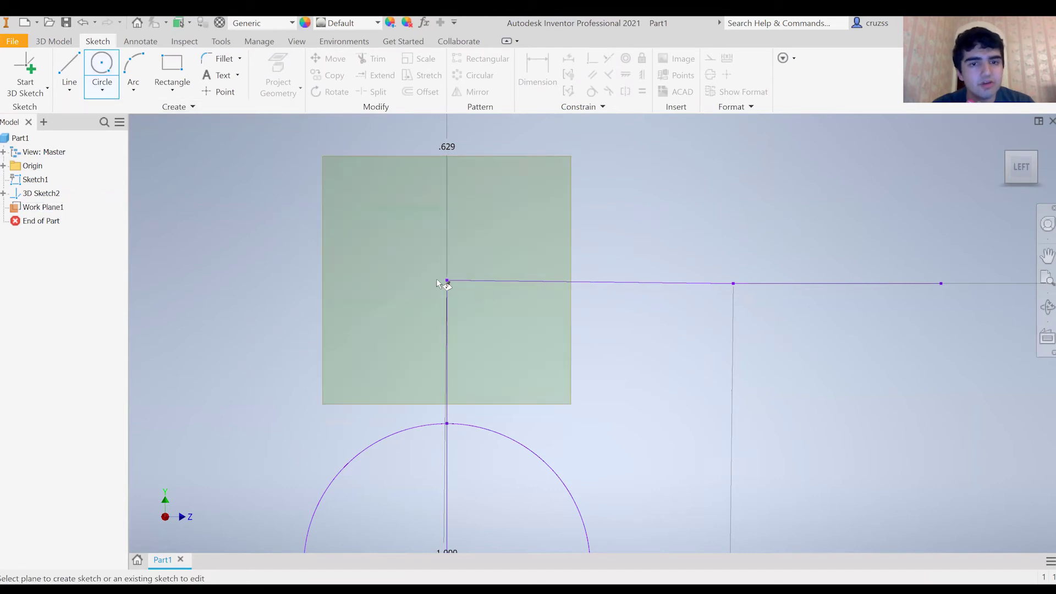
left_click(326, 158)
Draw a 0.125 in diameter circle centred on the vertical line's upper endpoint and finish the 2D sketch
scroll(561, 226, "up", 5)
scroll(557, 231, "down", 8)
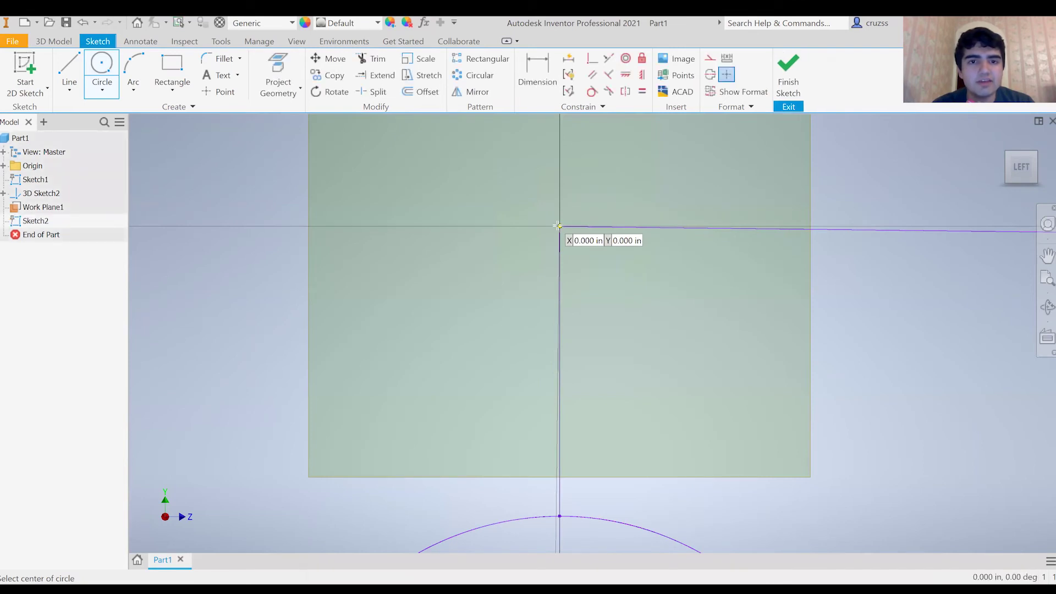
left_click(558, 226)
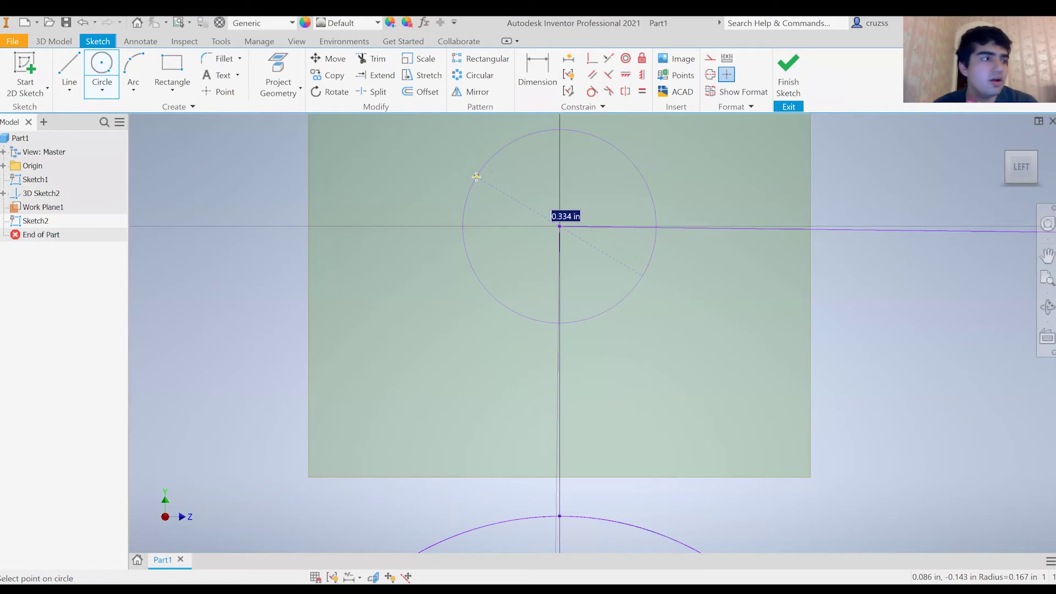
type(".125")
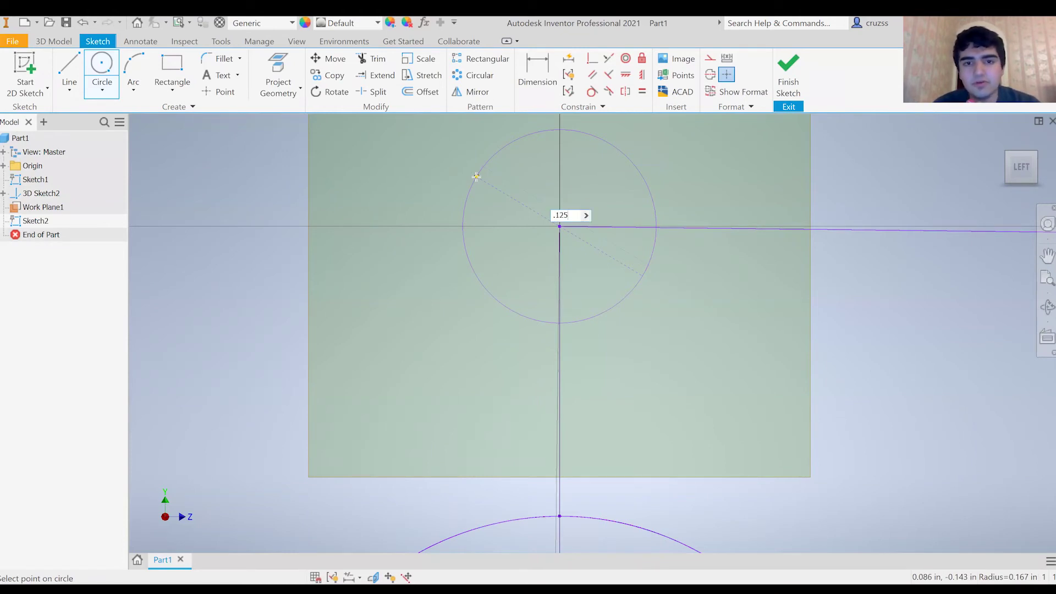
key("Return")
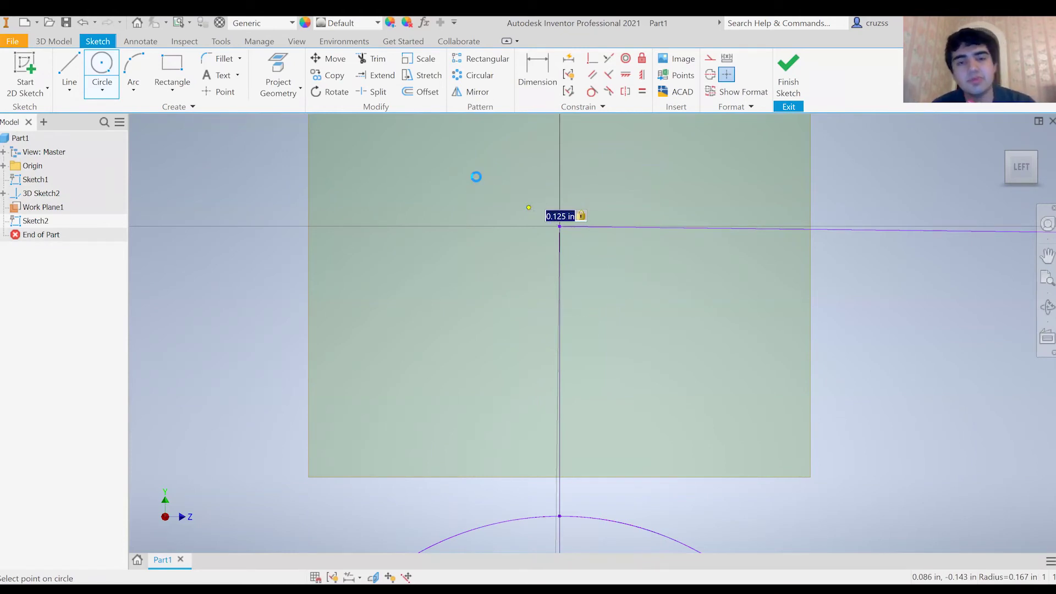
scroll(582, 202, "down", 2)
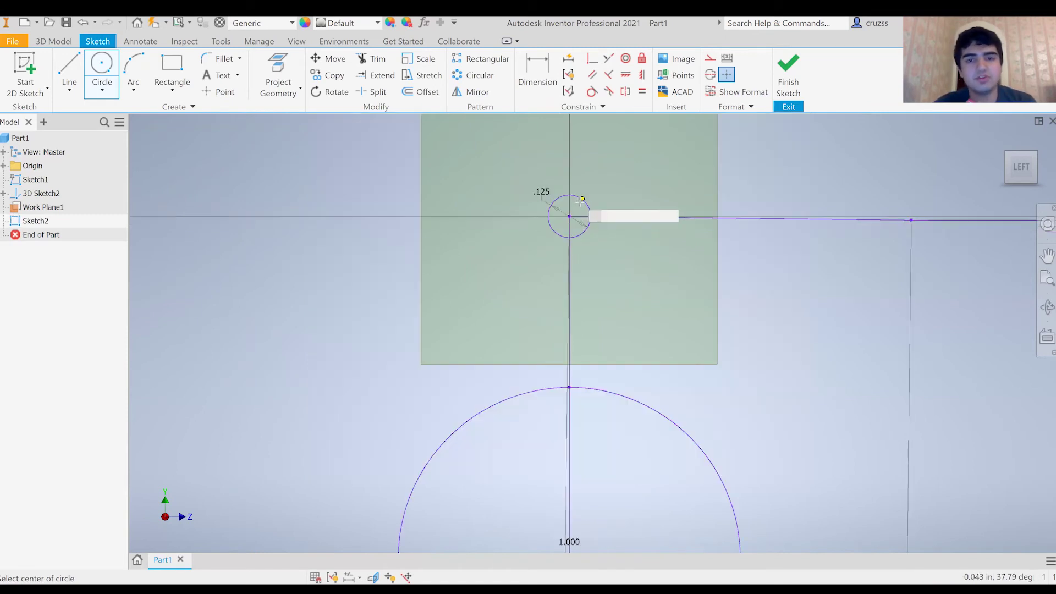
key("Escape")
scroll(602, 186, "up", 3)
scroll(622, 186, "down", 3)
scroll(621, 186, "up", 3)
scroll(610, 165, "down", 3)
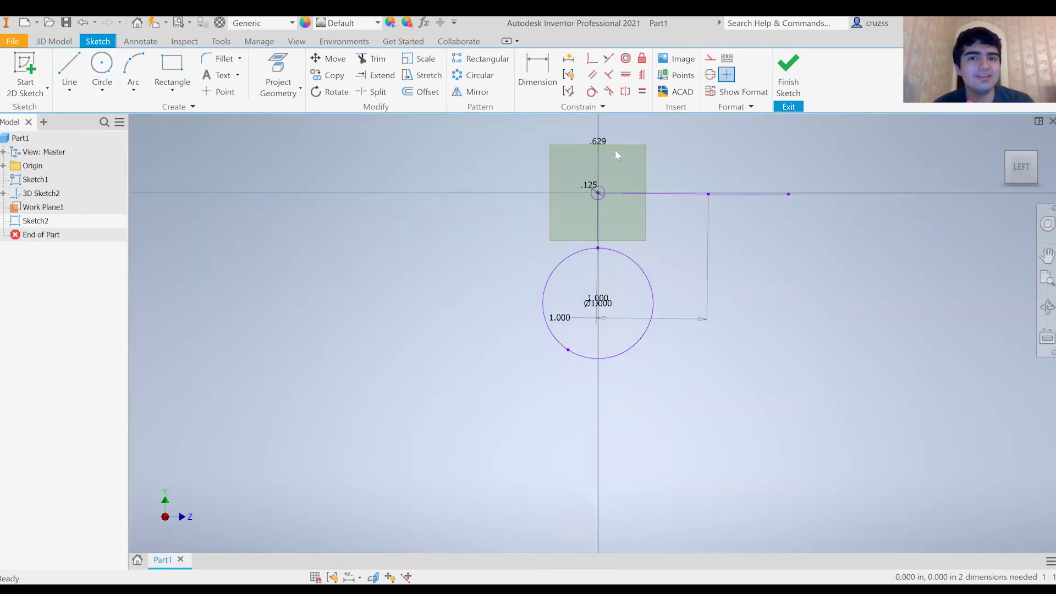
scroll(615, 150, "up", 1)
scroll(615, 149, "up", 2)
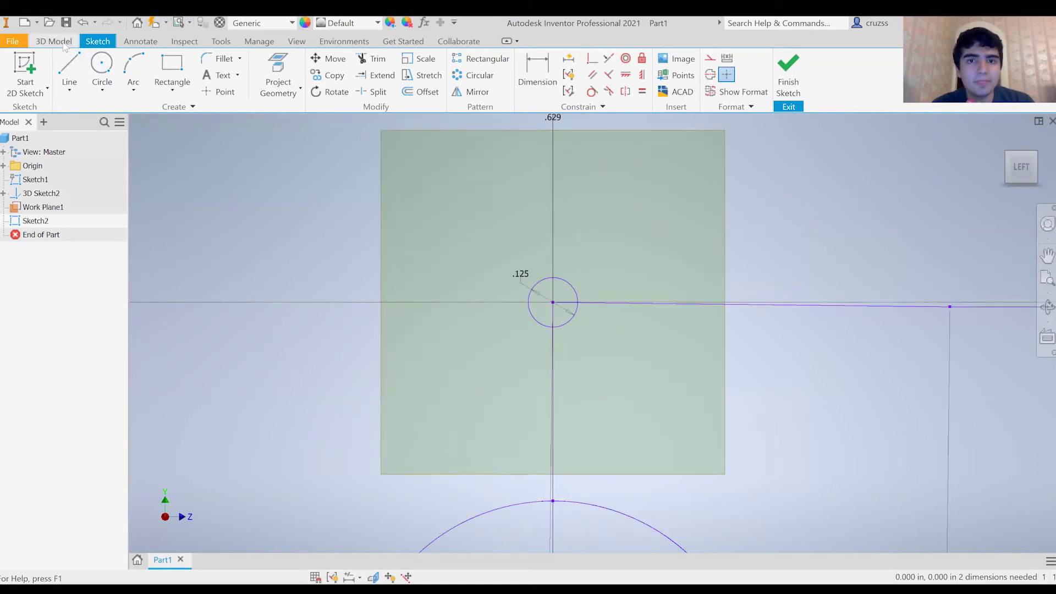
left_click(803, 74)
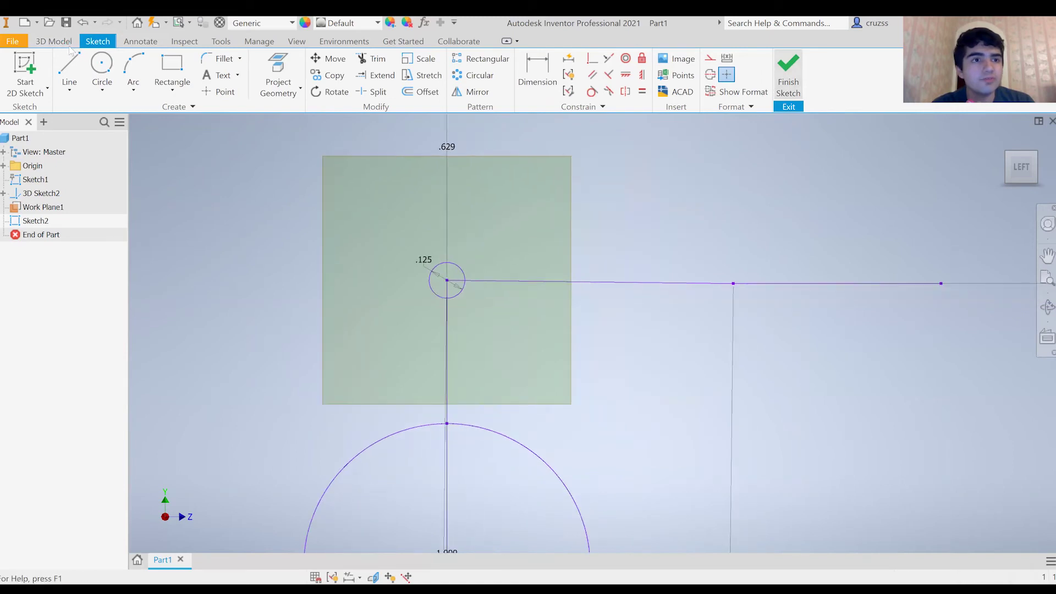
Sweep the 0.125 in circle along the connected 3D line path to create a solid rod, with 0 deg taper and twist
left_click(55, 41)
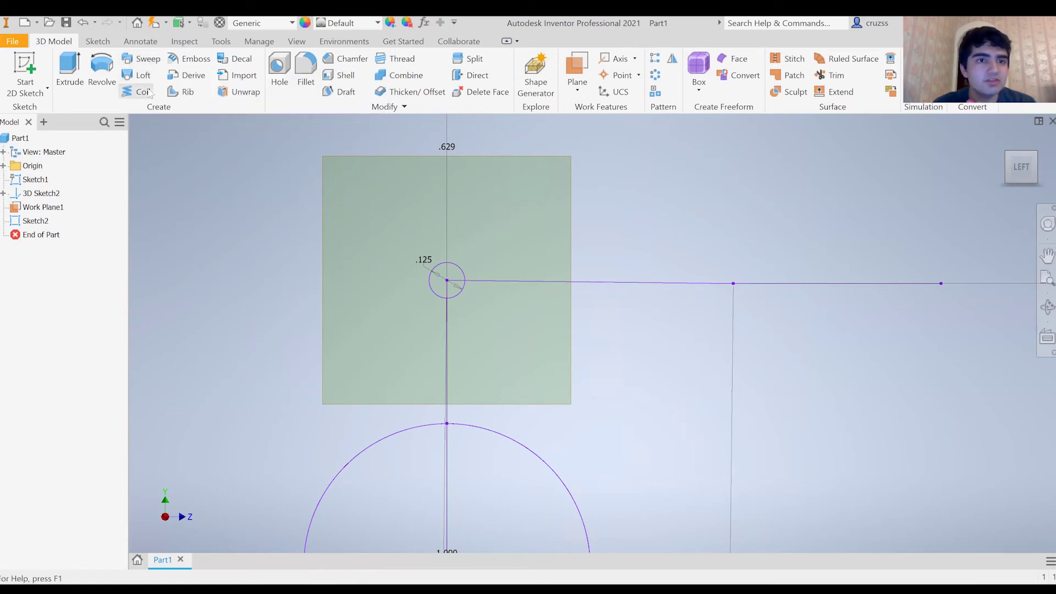
left_click(149, 59)
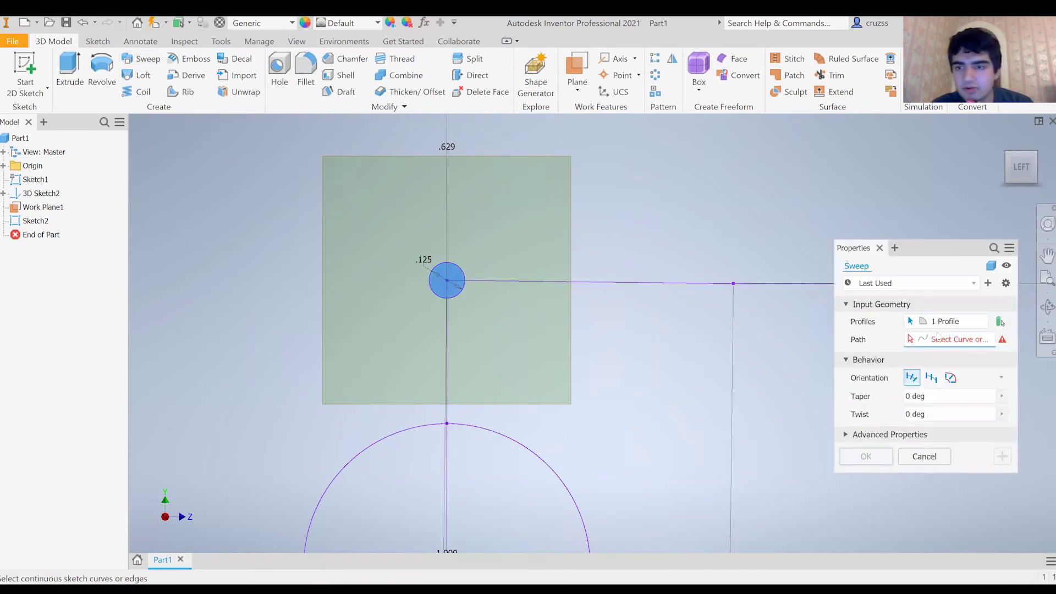
mouse_move(1019, 170)
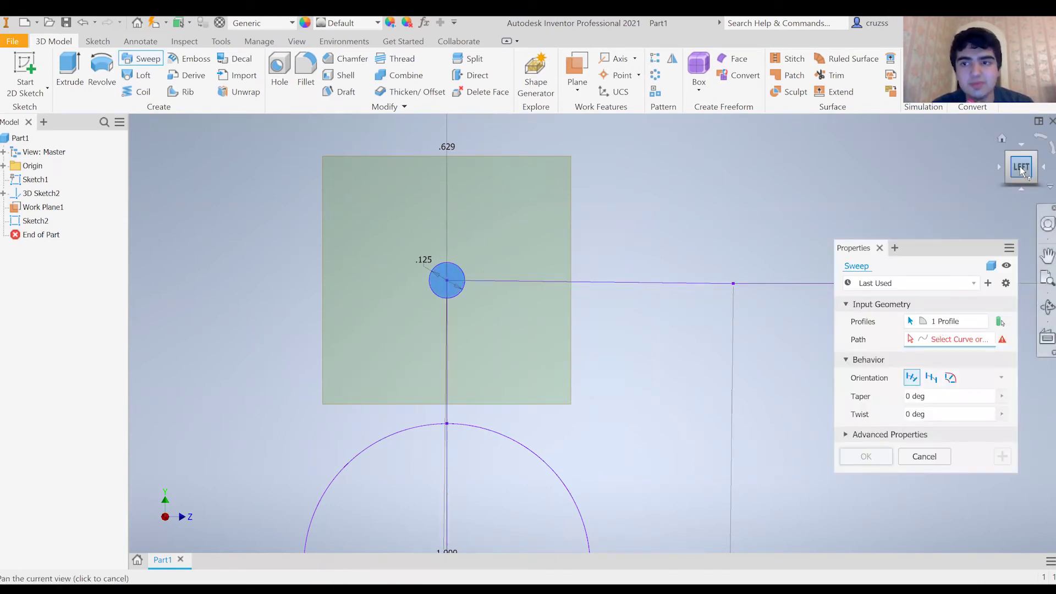
left_click_drag(1019, 170, 721, 247)
scroll(435, 385, "down", 3)
scroll(450, 299, "up", 6)
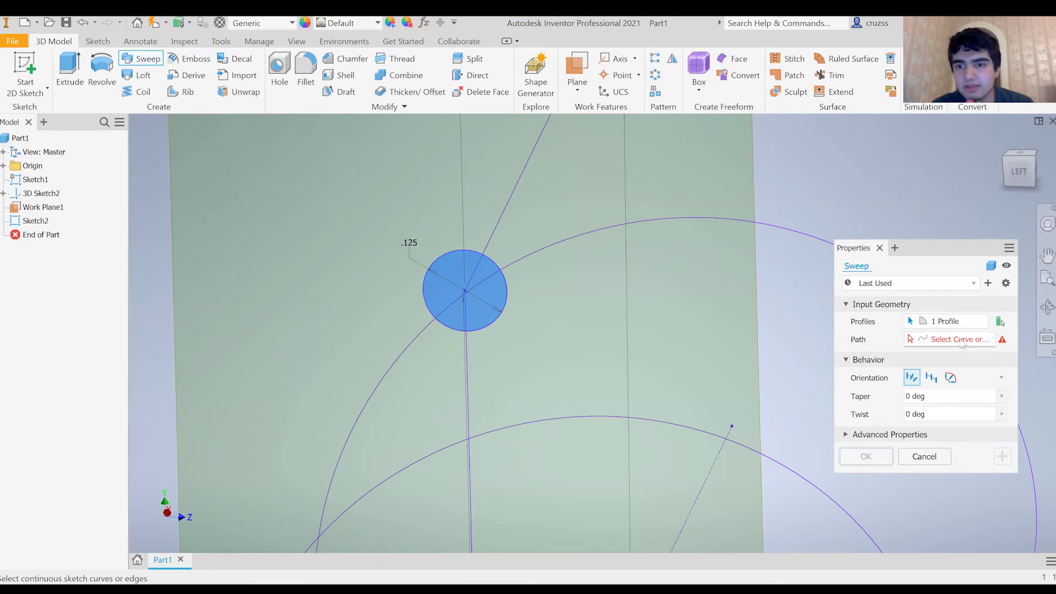
scroll(571, 203, "down", 2)
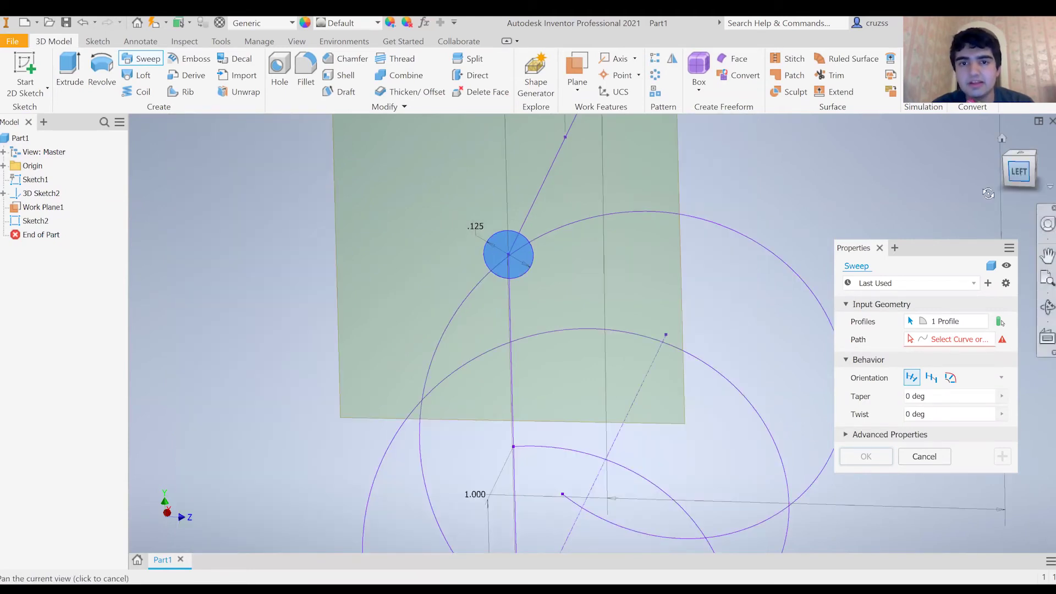
left_click(1030, 157)
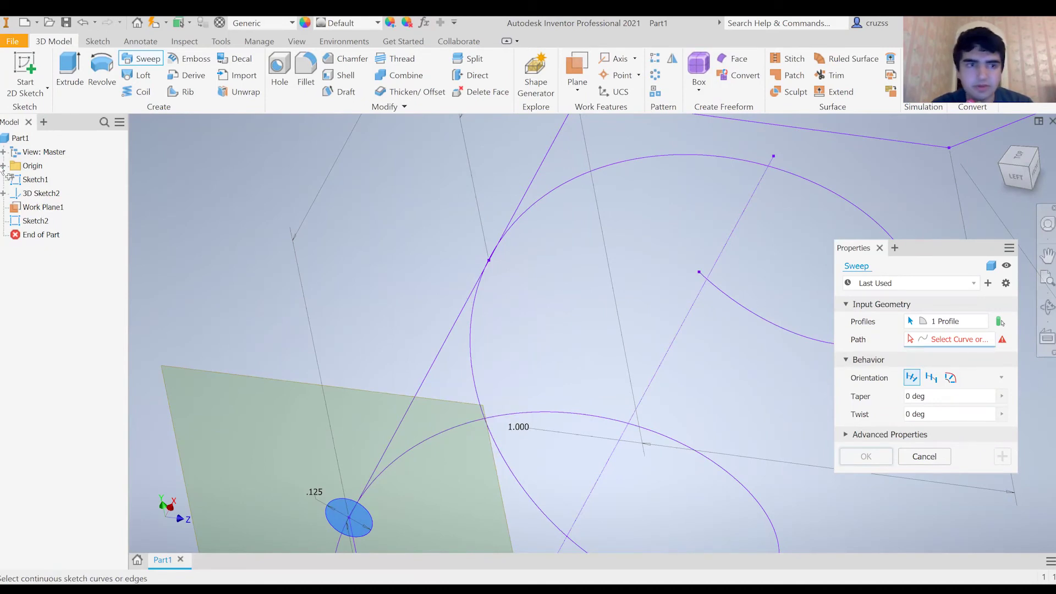
left_click(450, 334)
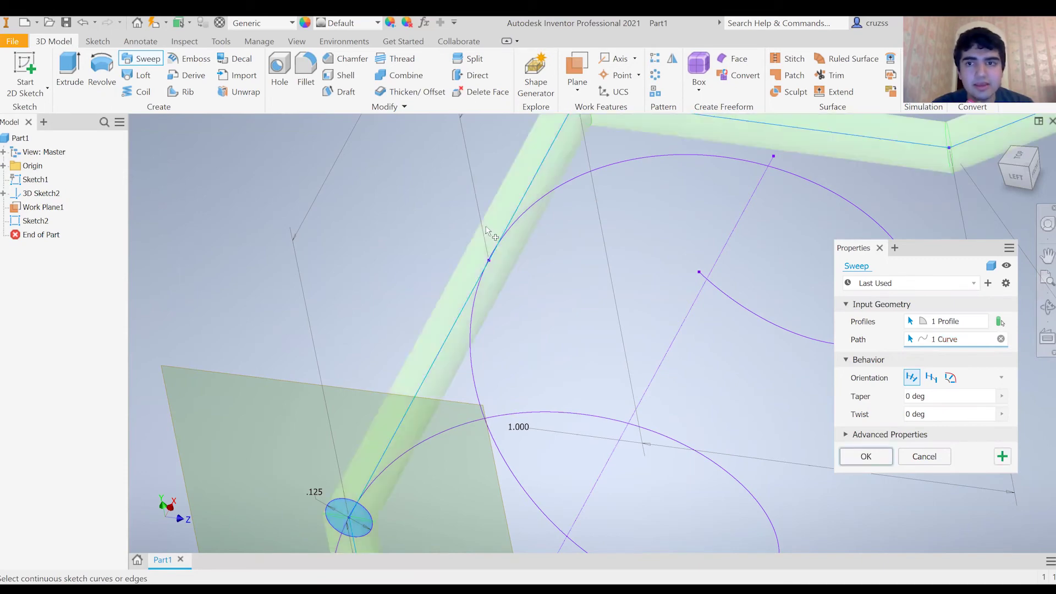
scroll(343, 281, "down", 4)
scroll(585, 183, "up", 3)
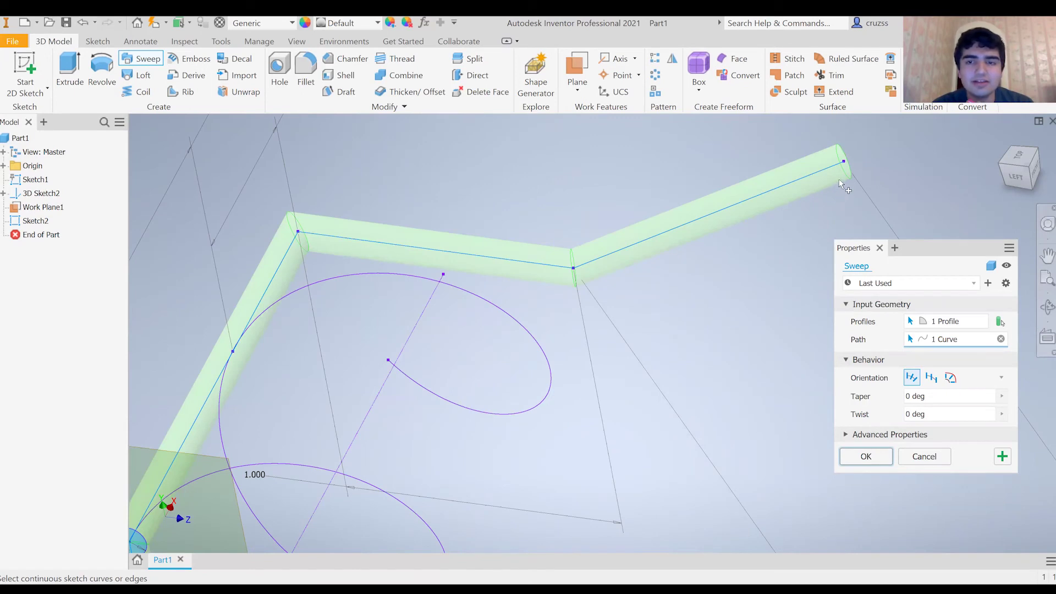
scroll(426, 275, "down", 2)
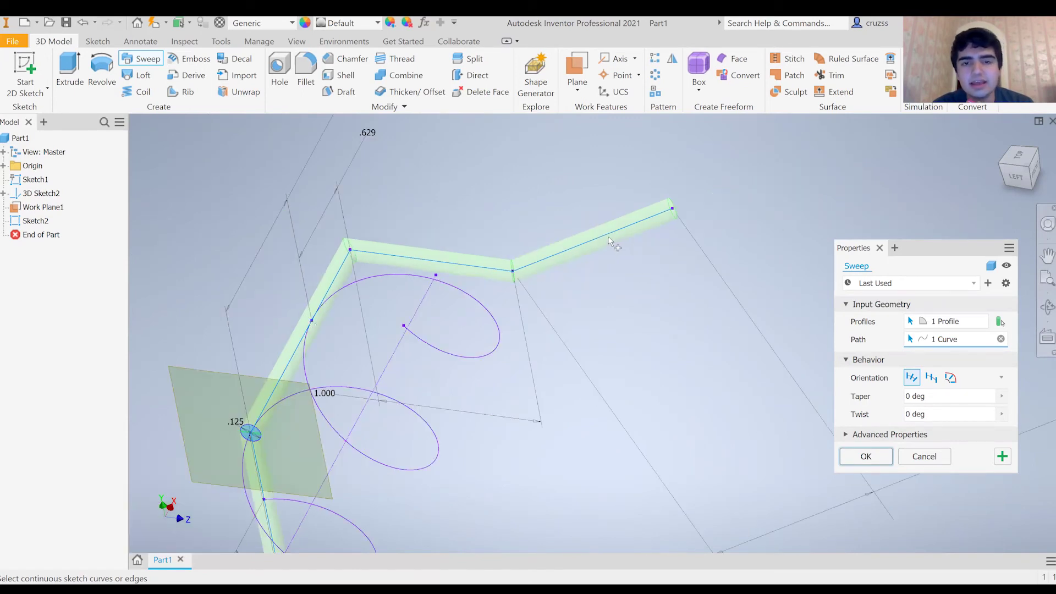
scroll(354, 234, "up", 4)
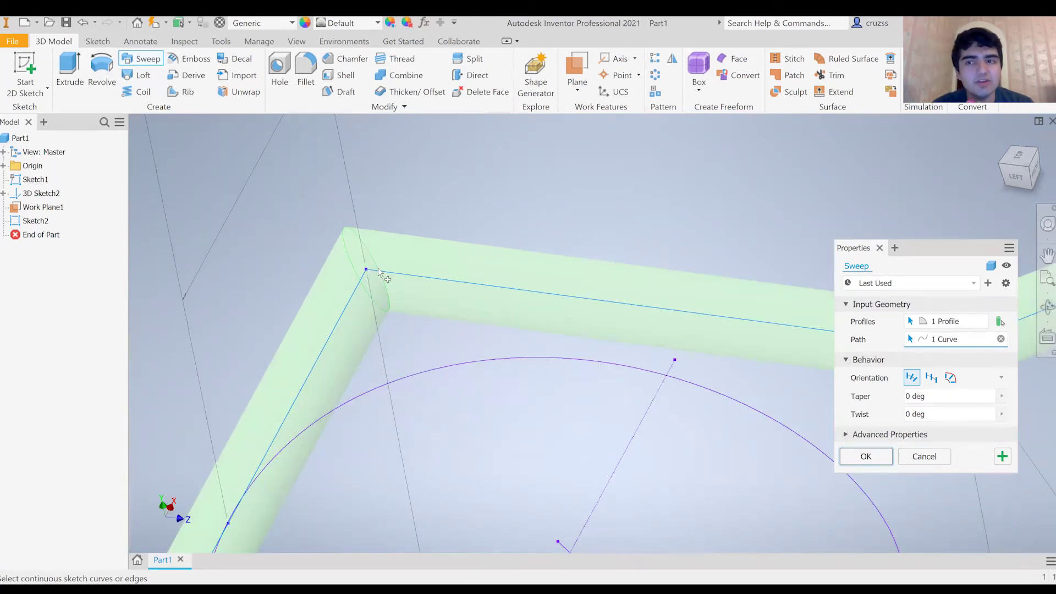
scroll(379, 272, "down", 4)
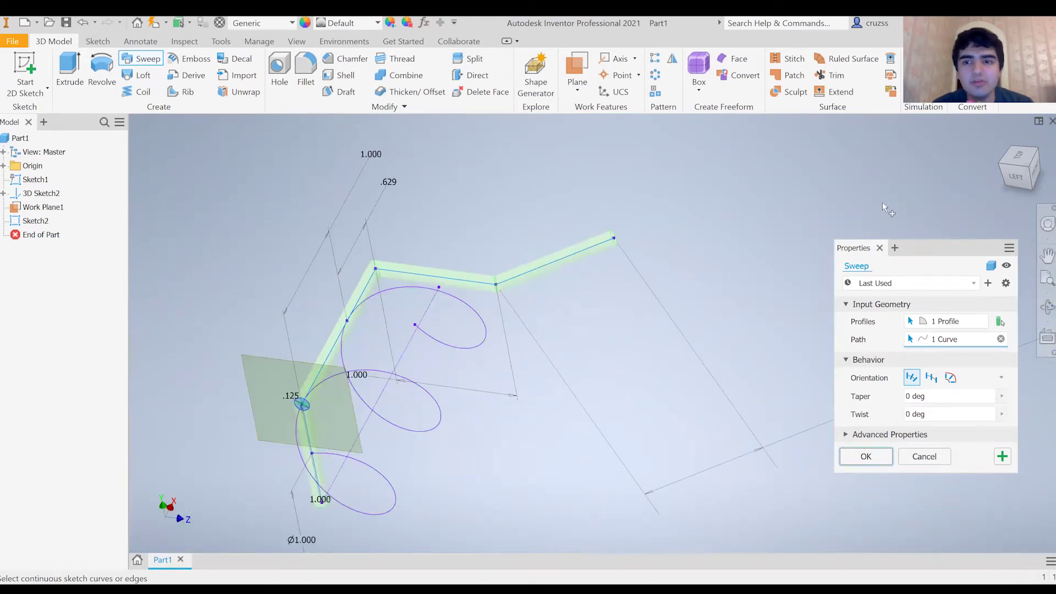
left_click(872, 457)
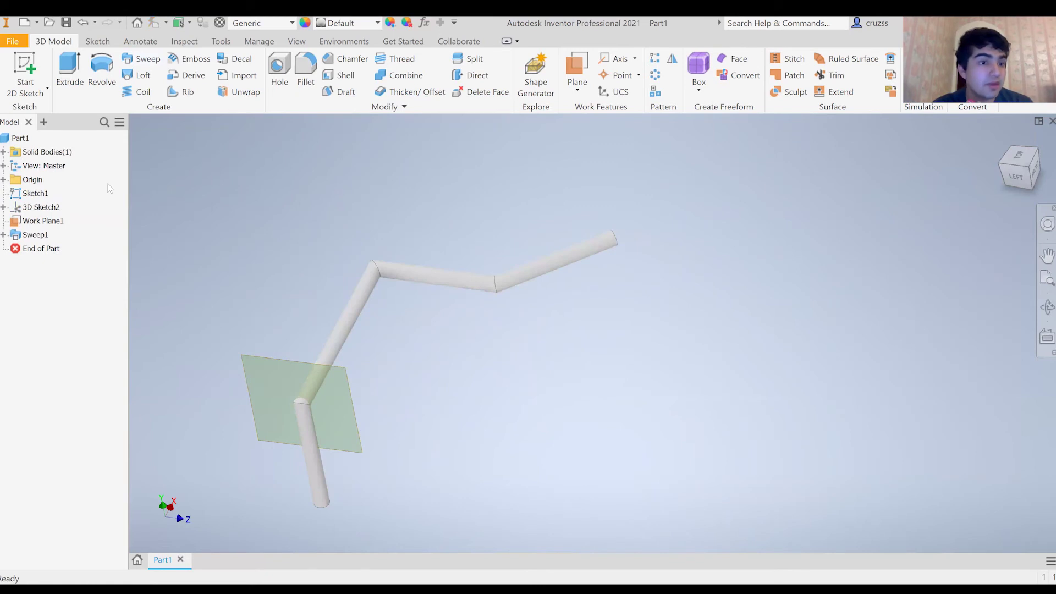
Reopen 3D Sketch2, which holds the sweep path and the helical curve, for editing
left_click(3, 207)
left_click(45, 222)
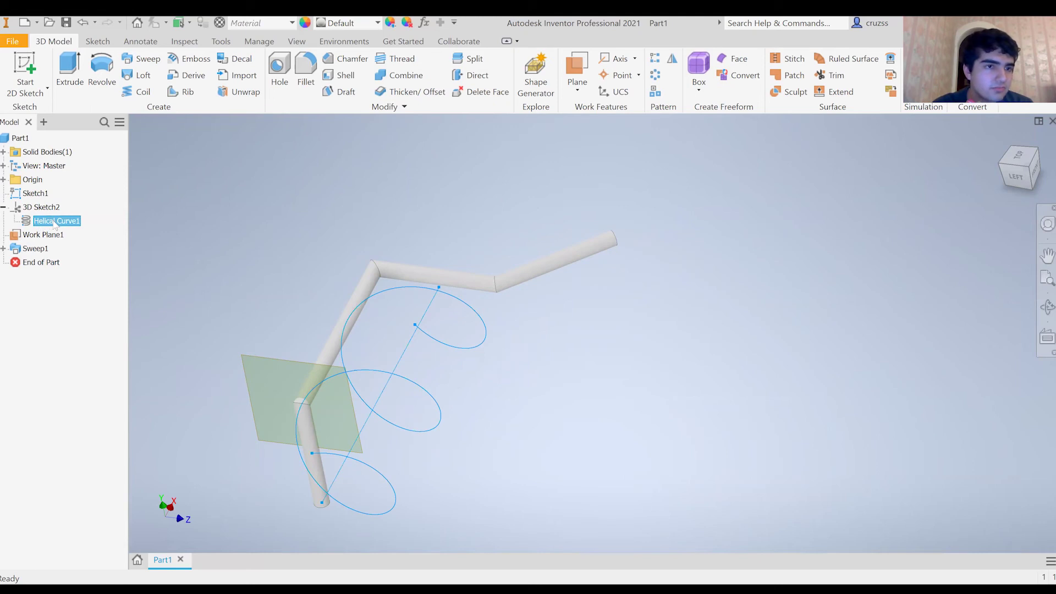
left_click(24, 210)
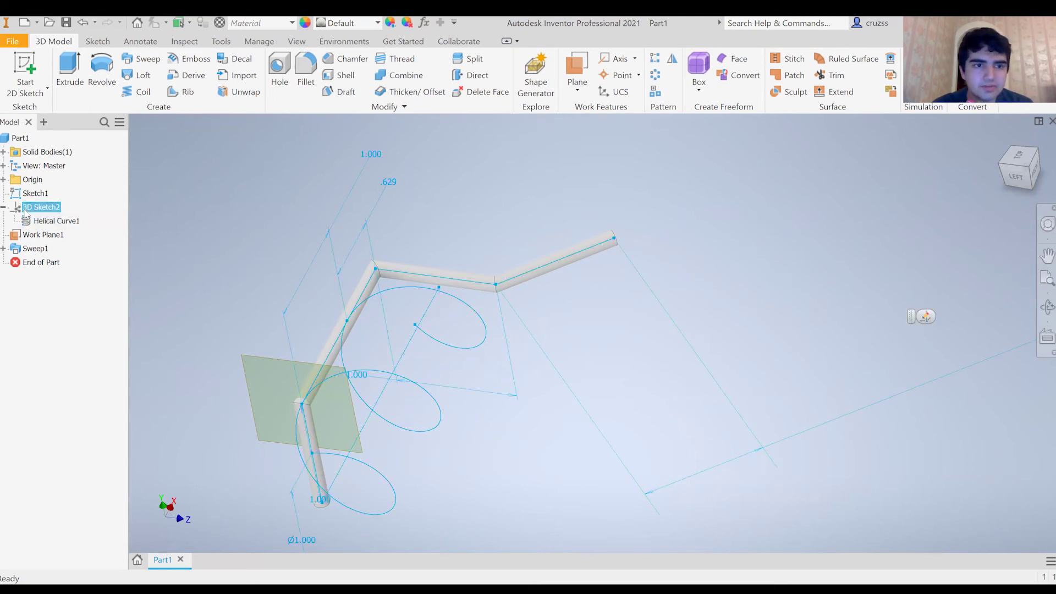
right_click(25, 209)
key("Escape")
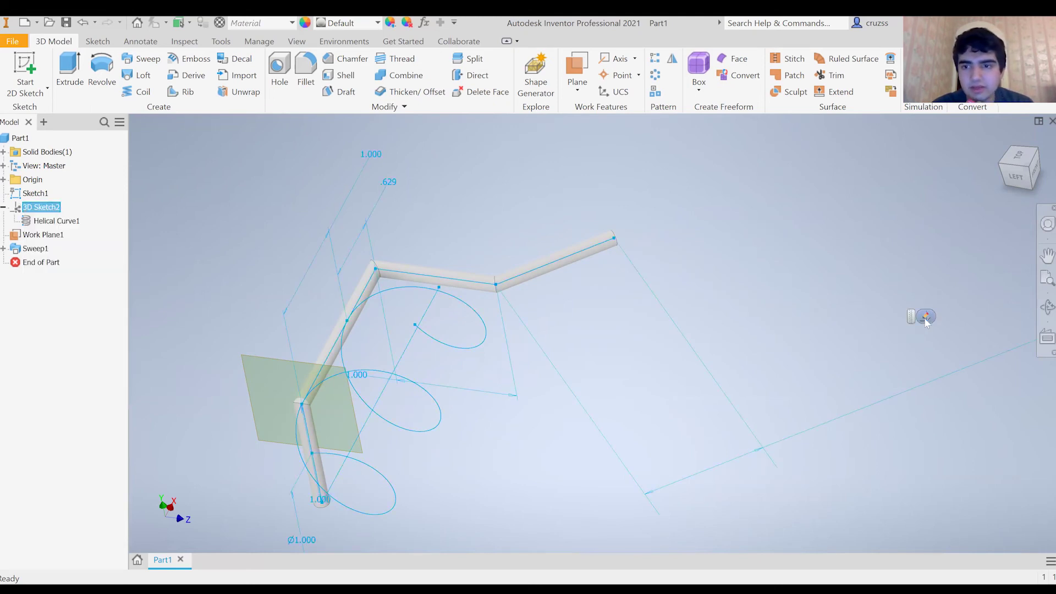
left_click(925, 317)
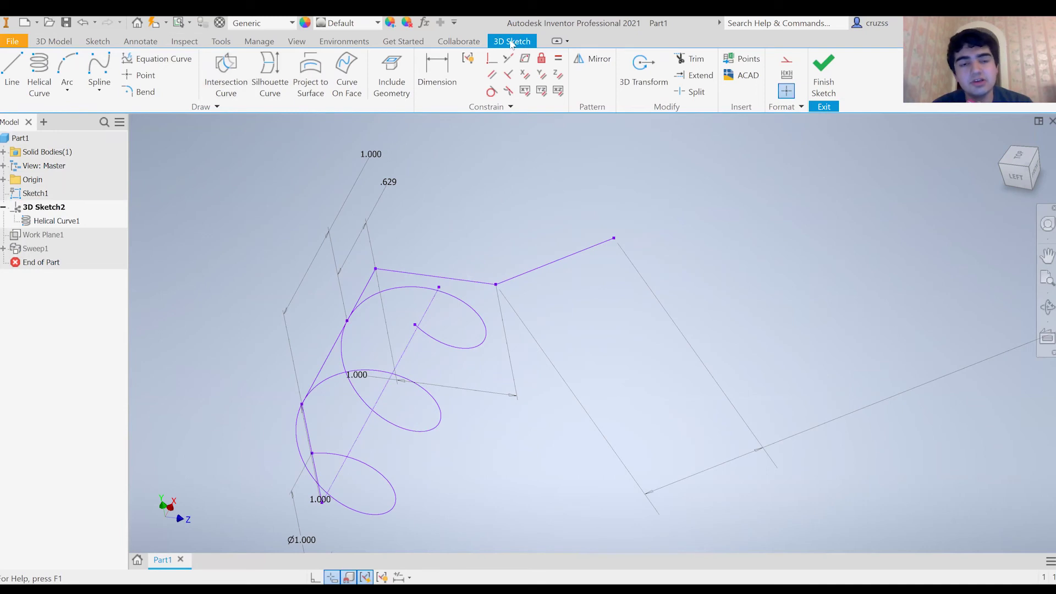
Add a 0.250 in Bend at the path corner between the segment leaving the work plane and the next line
left_click(141, 93)
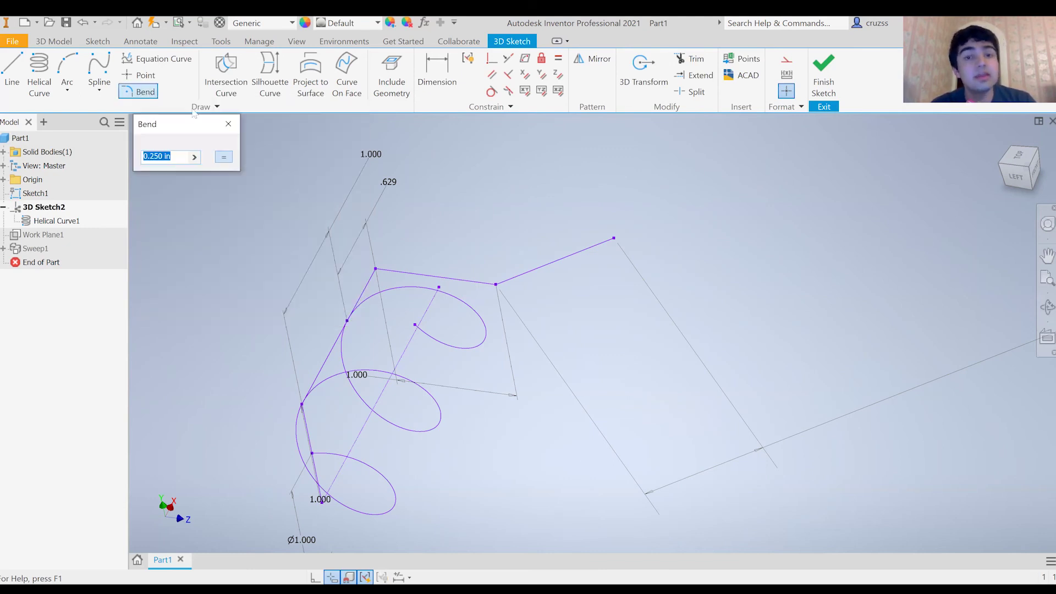
left_click(389, 267)
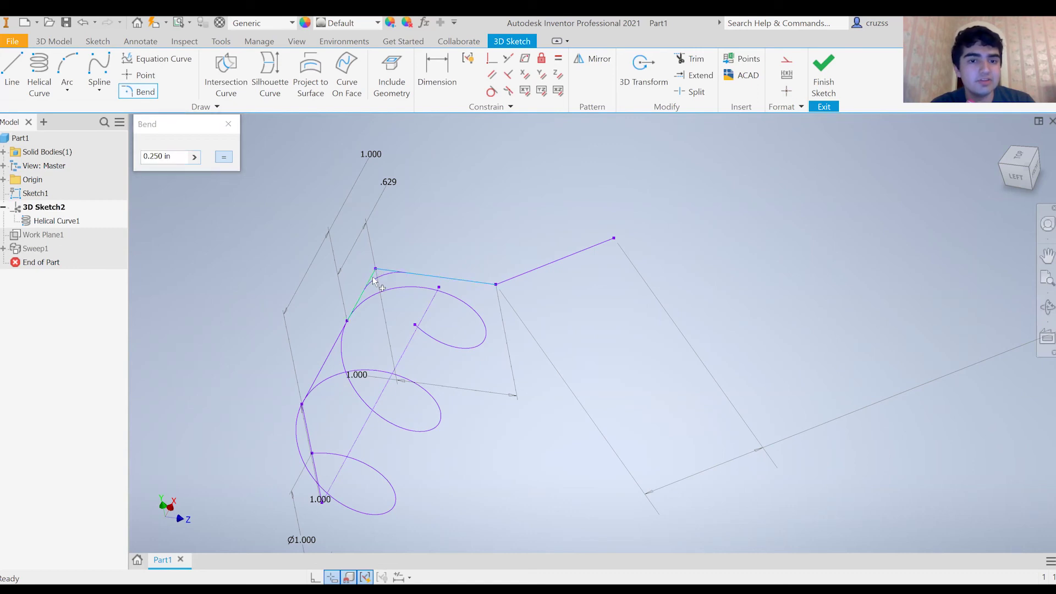
left_click(372, 277)
scroll(394, 267, "up", 5)
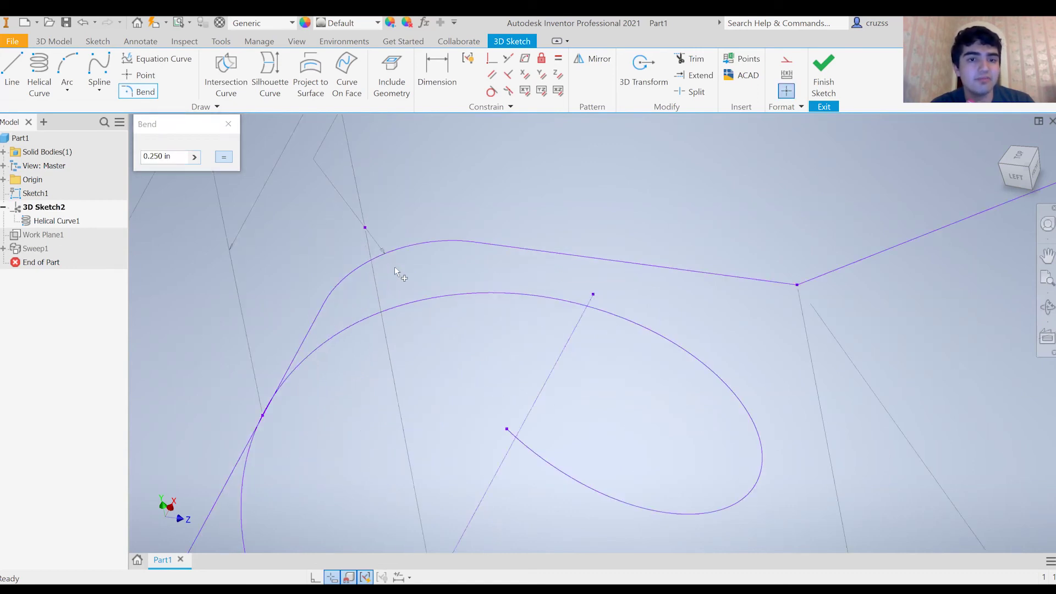
left_click(194, 158)
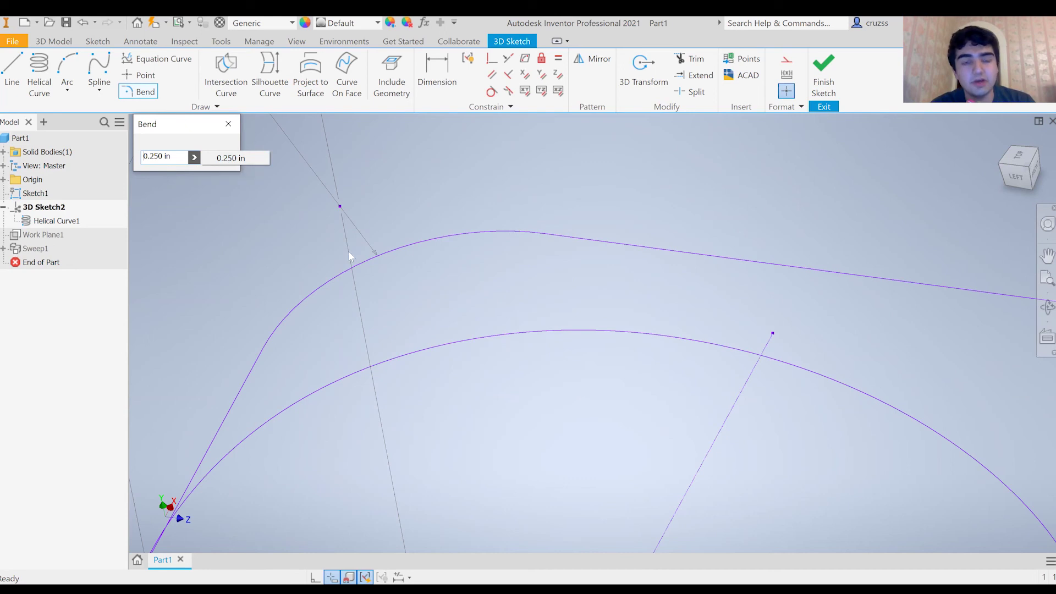
left_click(223, 154)
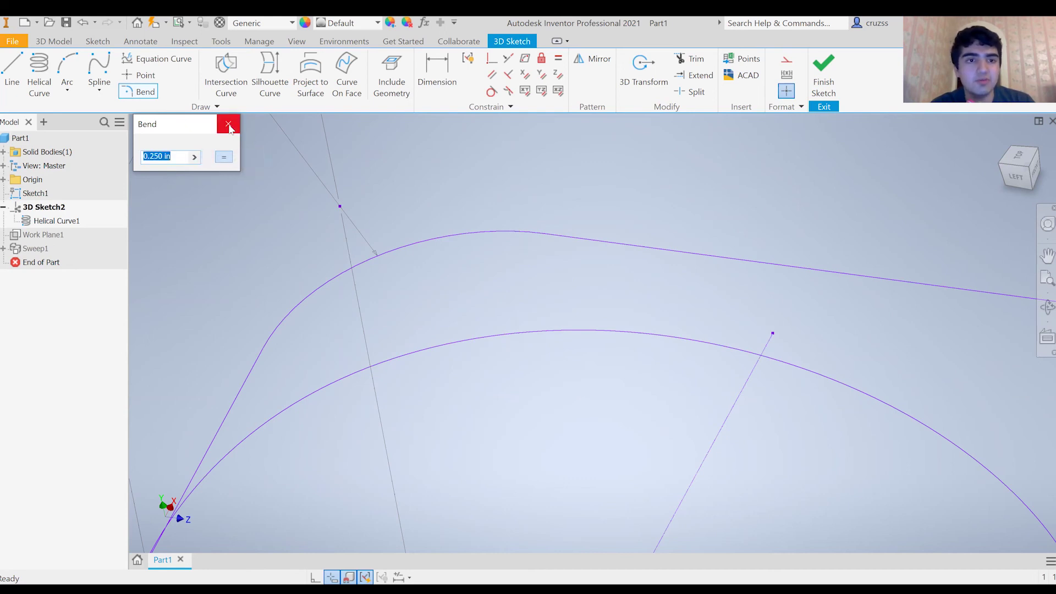
left_click(228, 124)
Add a 0.250 in Bend at the corner joining the middle line and the final line of the path
scroll(437, 245, "down", 5)
scroll(536, 248, "up", 5)
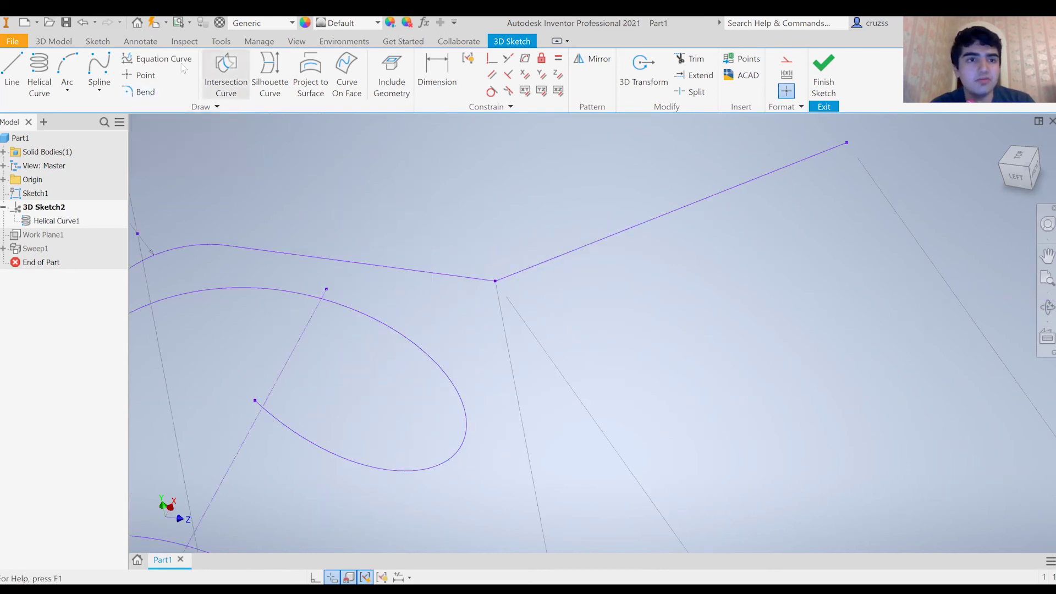
left_click(138, 91)
left_click(459, 277)
left_click(518, 272)
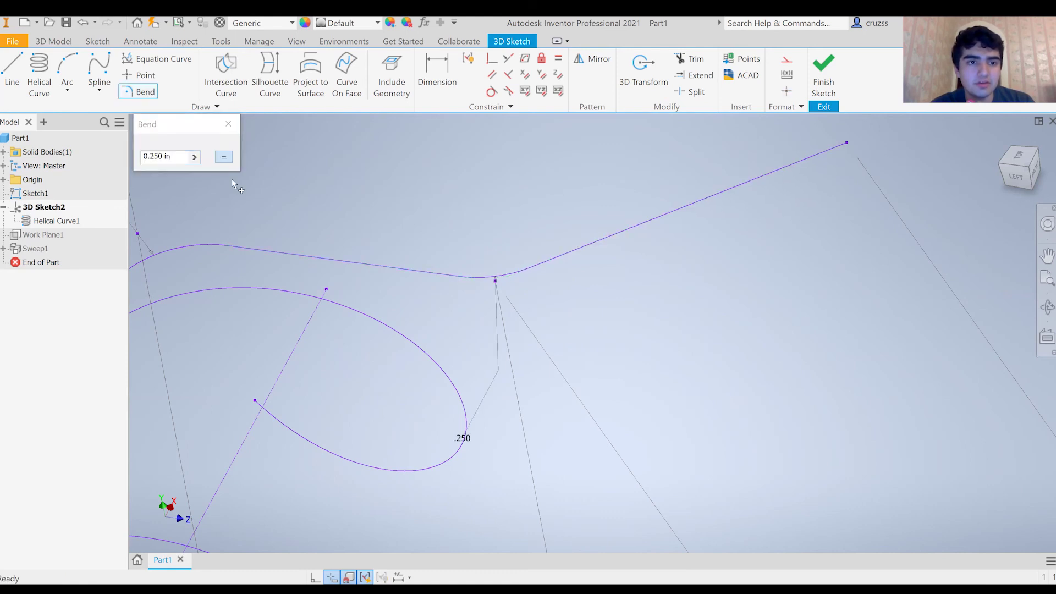
left_click(229, 124)
Finish editing the 3D sketch to update the swept rod with the bends
scroll(367, 279, "down", 3)
scroll(379, 204, "down", 4)
scroll(368, 209, "up", 4)
scroll(369, 209, "up", 3)
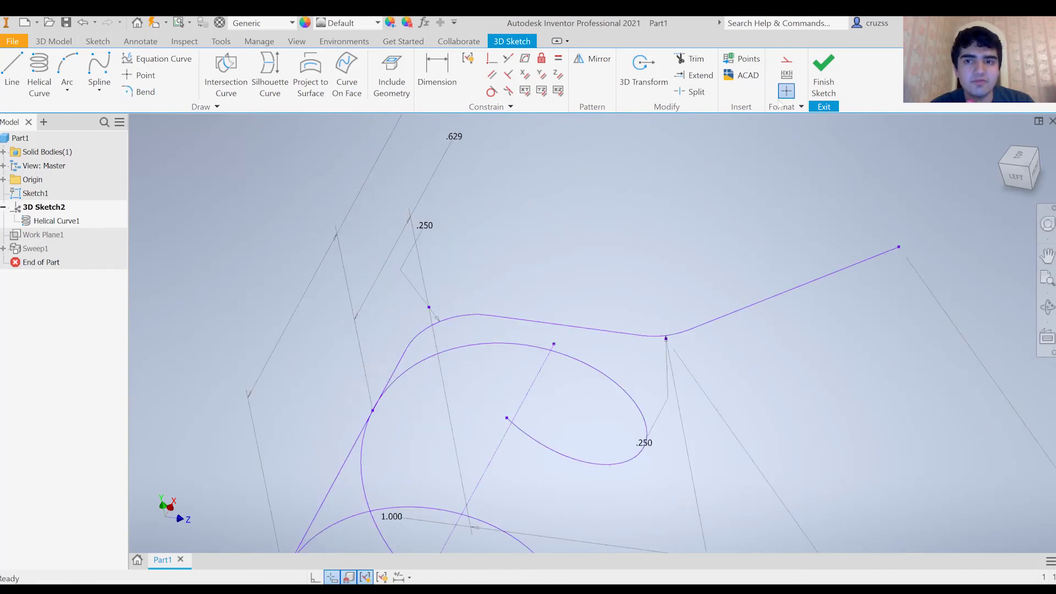
left_click(823, 72)
Examine the swept rod's rounded bends and its sharp corner at the work plane
scroll(448, 406, "down", 3)
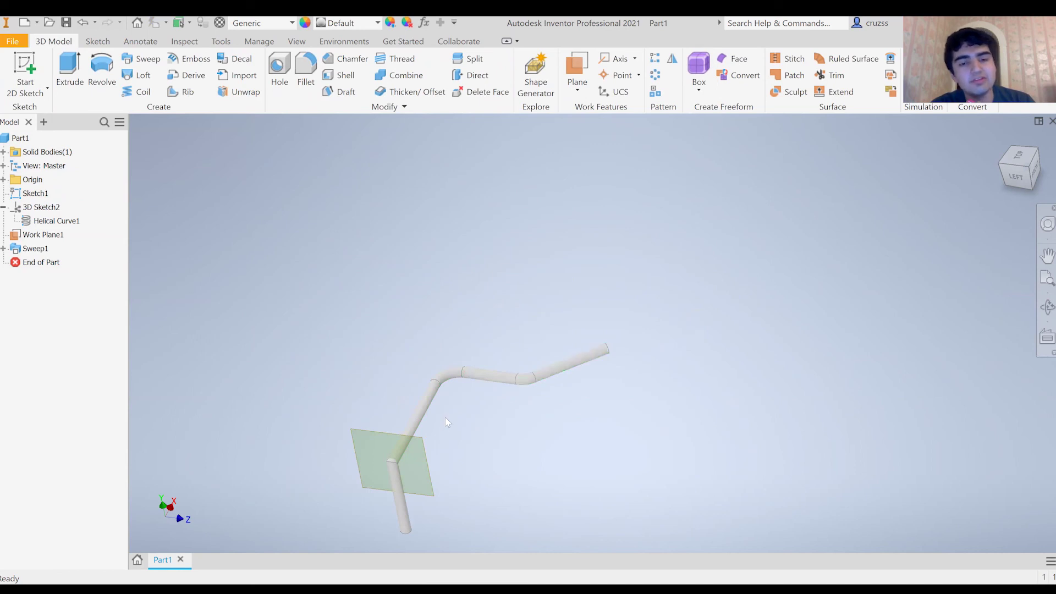
scroll(447, 413, "down", 5)
scroll(427, 392, "up", 6)
scroll(427, 392, "up", 3)
scroll(401, 367, "down", 5)
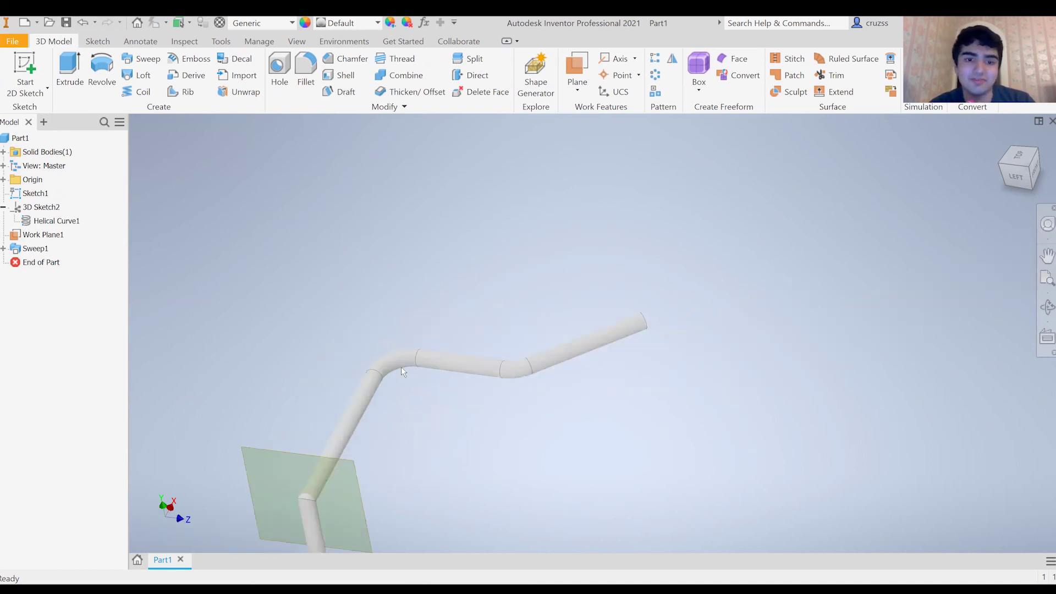
scroll(366, 415, "up", 4)
scroll(363, 411, "up", 3)
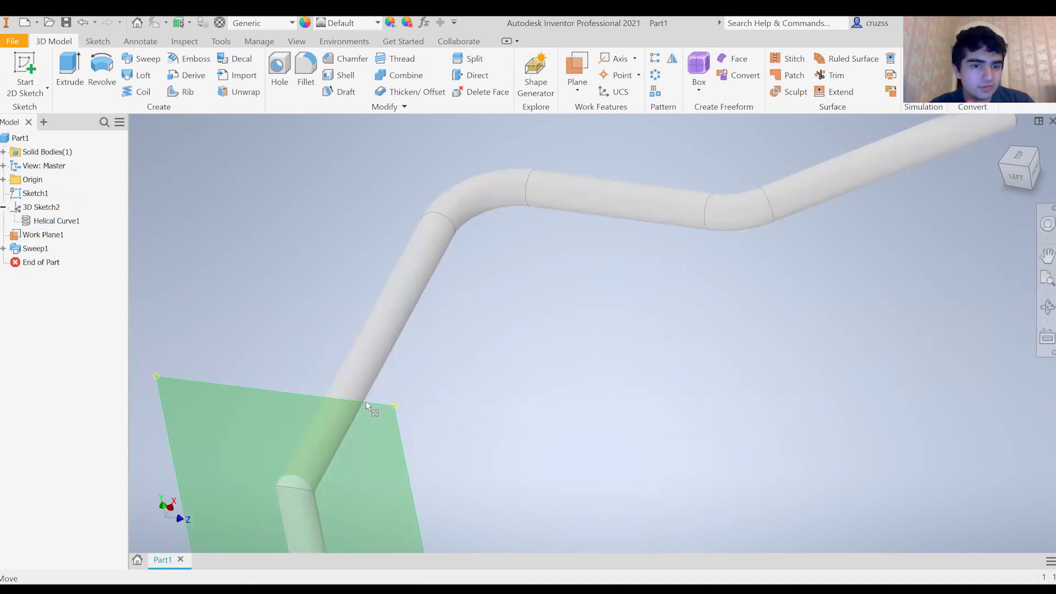
Examine the helical curve and the line path of the 3D sketch alongside the swept rod
scroll(365, 401, "down", 5)
scroll(368, 400, "up", 4)
scroll(368, 400, "up", 3)
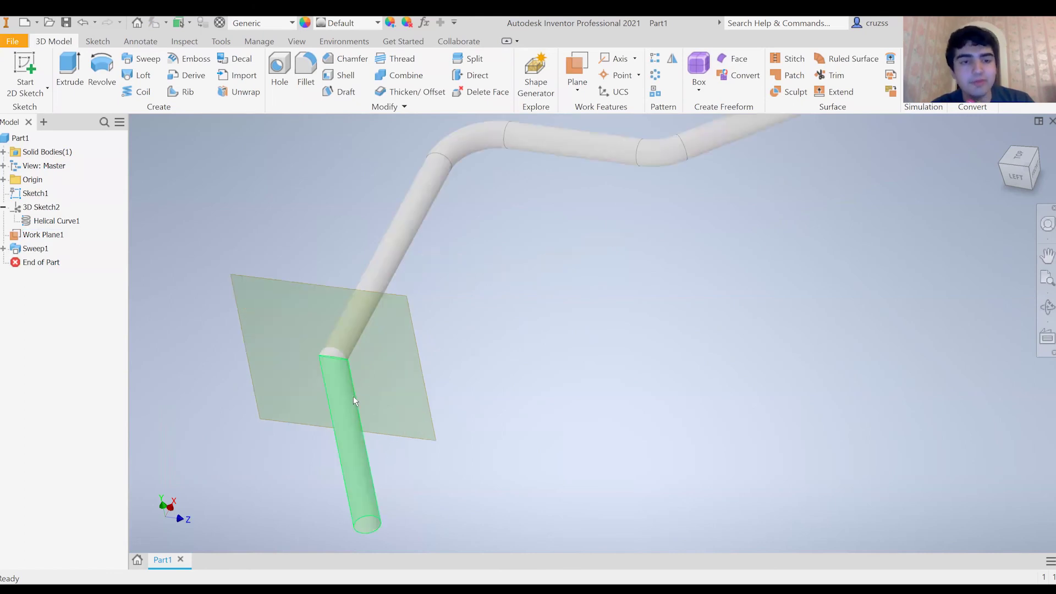
left_click(44, 221)
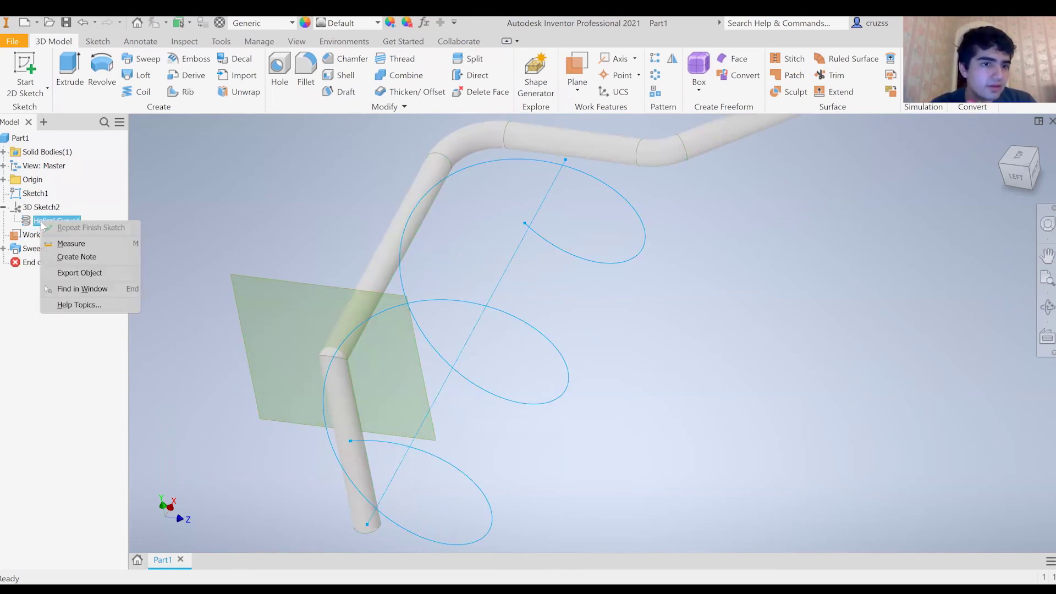
left_click(30, 209)
right_click(32, 208)
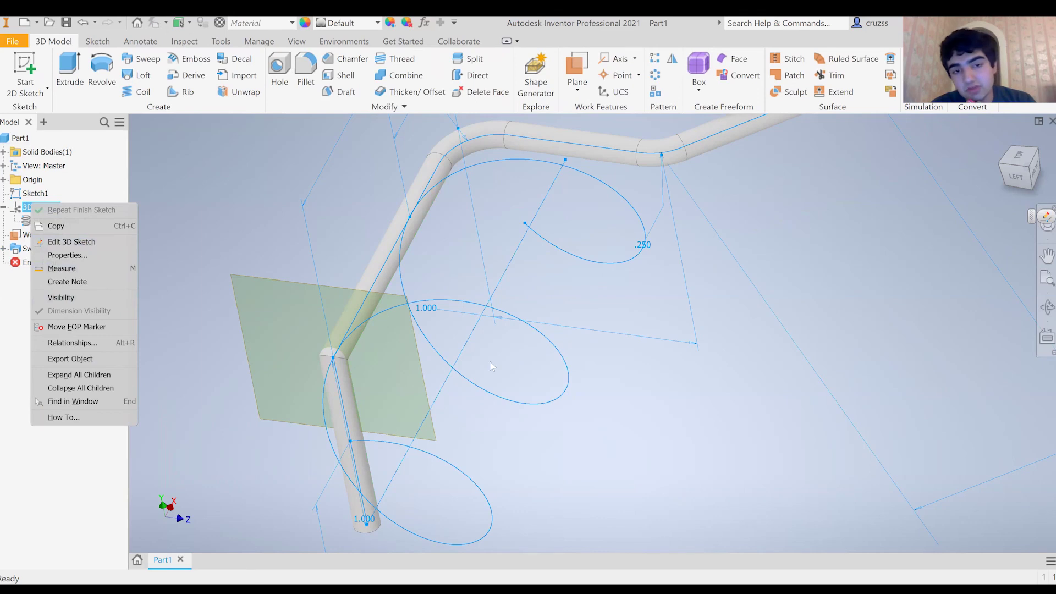
scroll(440, 427, "up", 2)
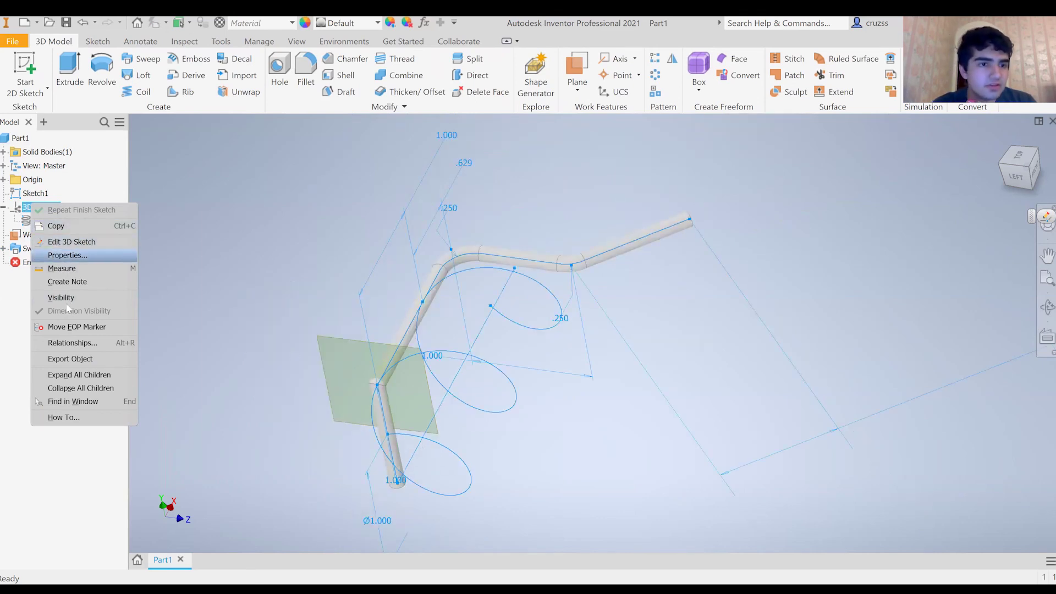
left_click(14, 310)
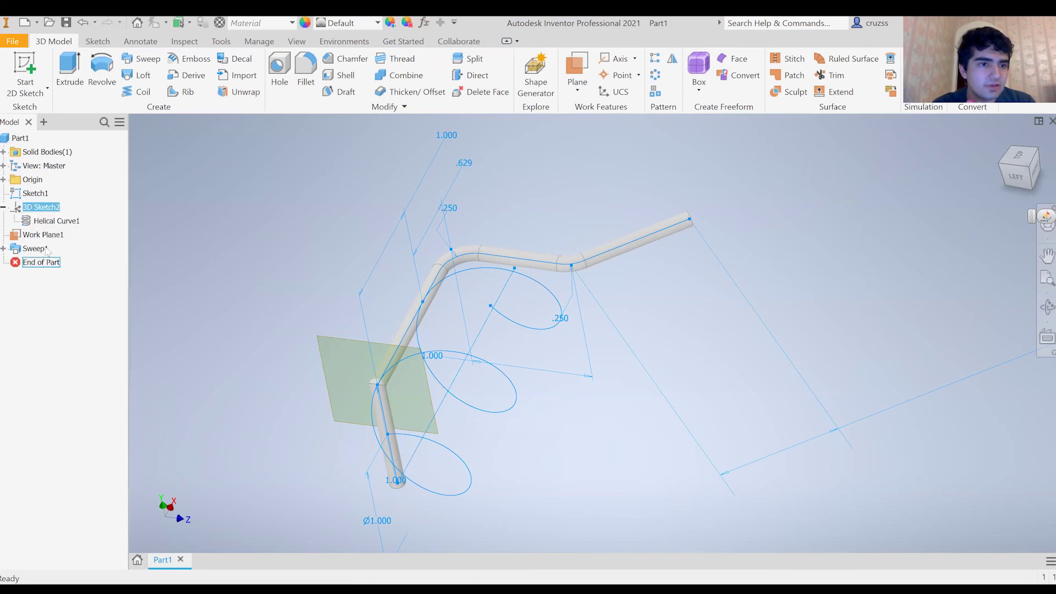
left_click(57, 221)
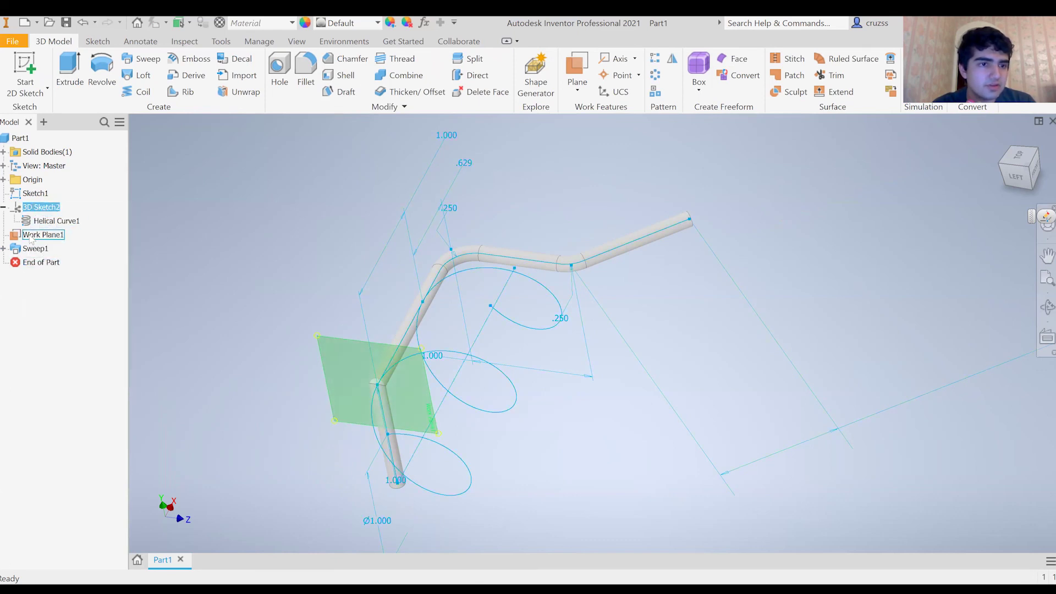
left_click(3, 207)
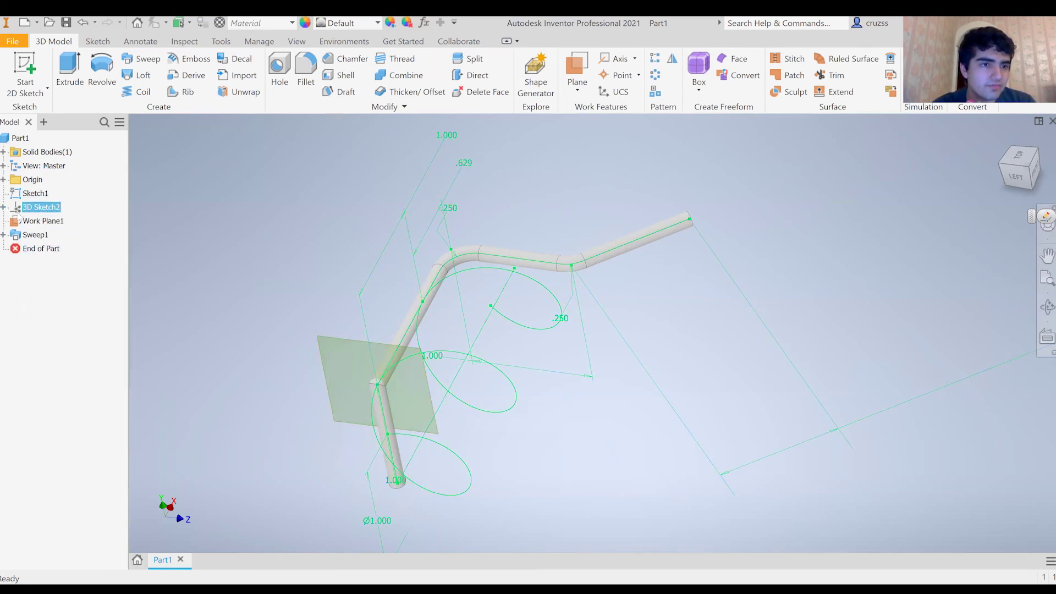
Delete the sweep feature that forms the bent rod
left_click(26, 236)
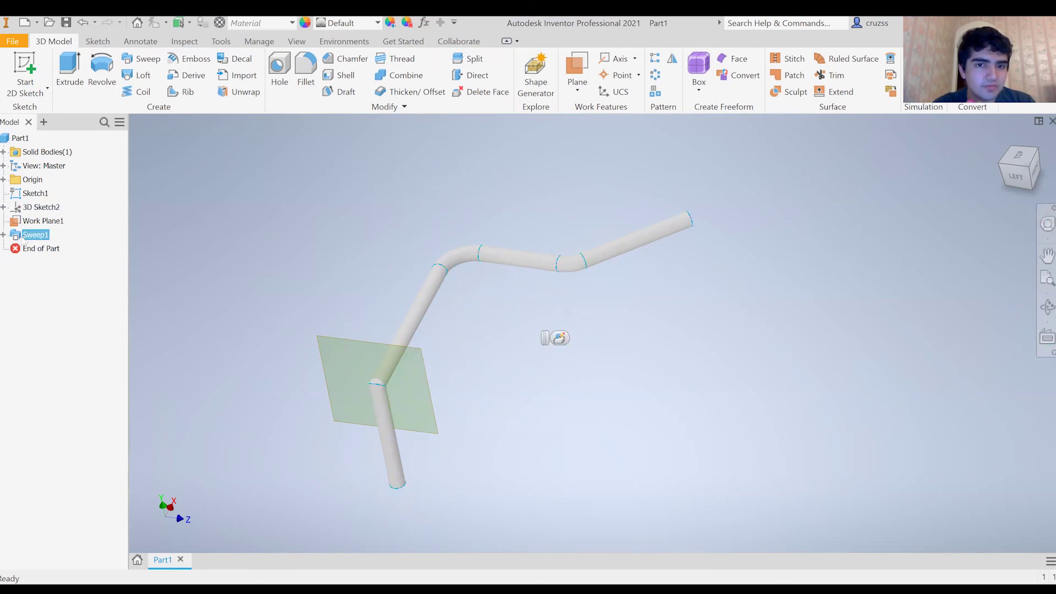
key("Delete")
left_click(156, 185)
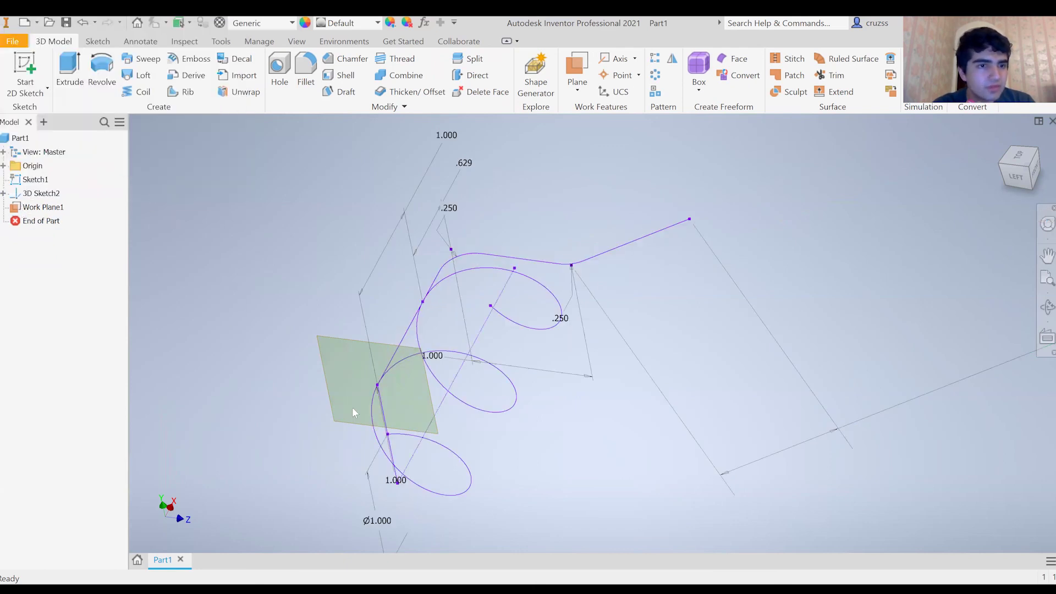
Create a work plane through the helix's start point, defined by that point and the helical curve
scroll(330, 421, "down", 5)
scroll(285, 368, "down", 3)
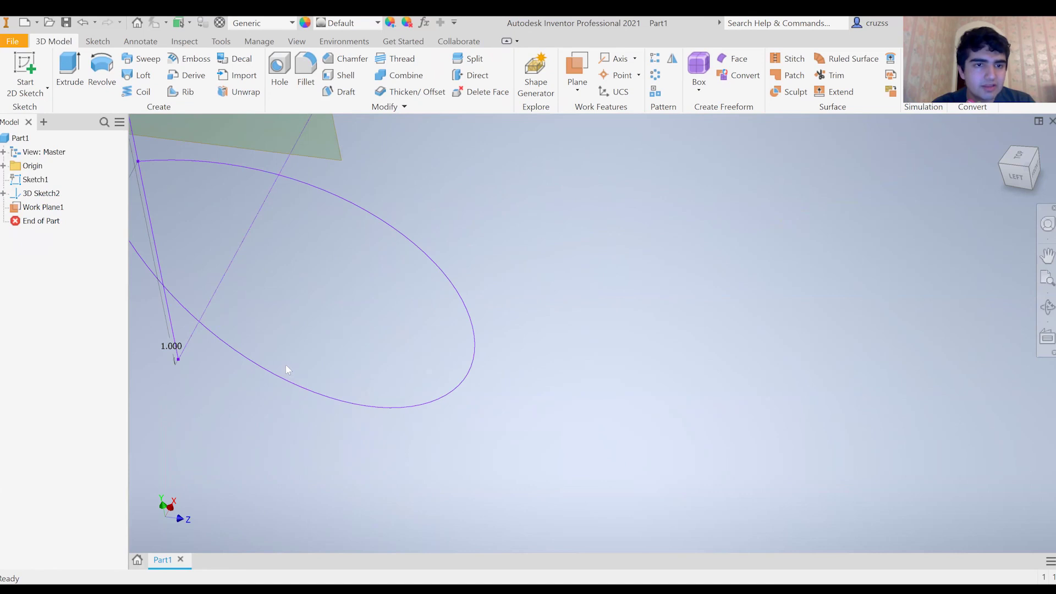
scroll(236, 283, "up", 3)
left_click(236, 283)
scroll(196, 278, "down", 3)
left_click(270, 340)
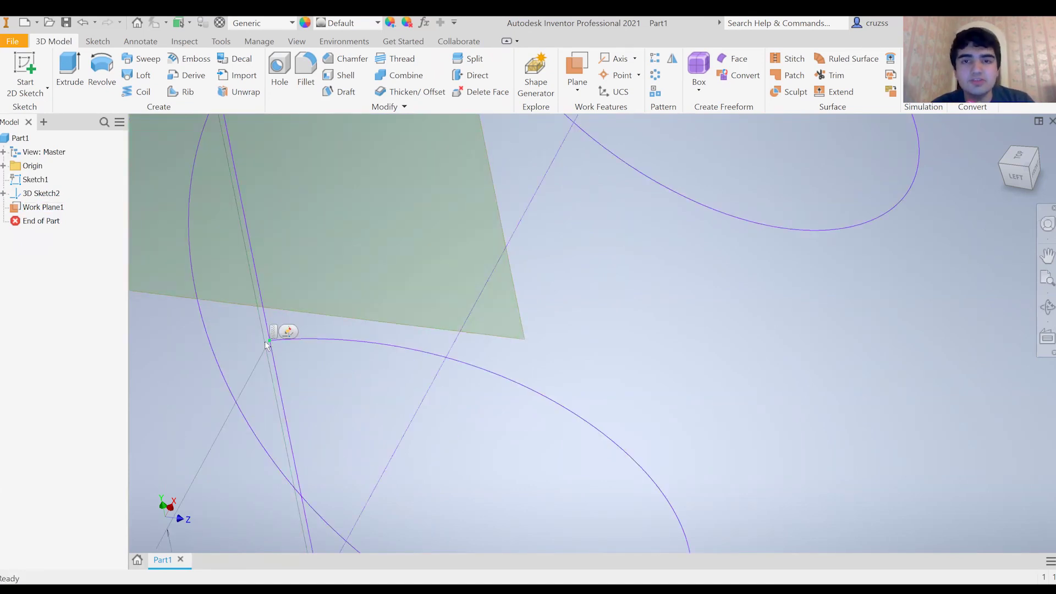
left_click(576, 68)
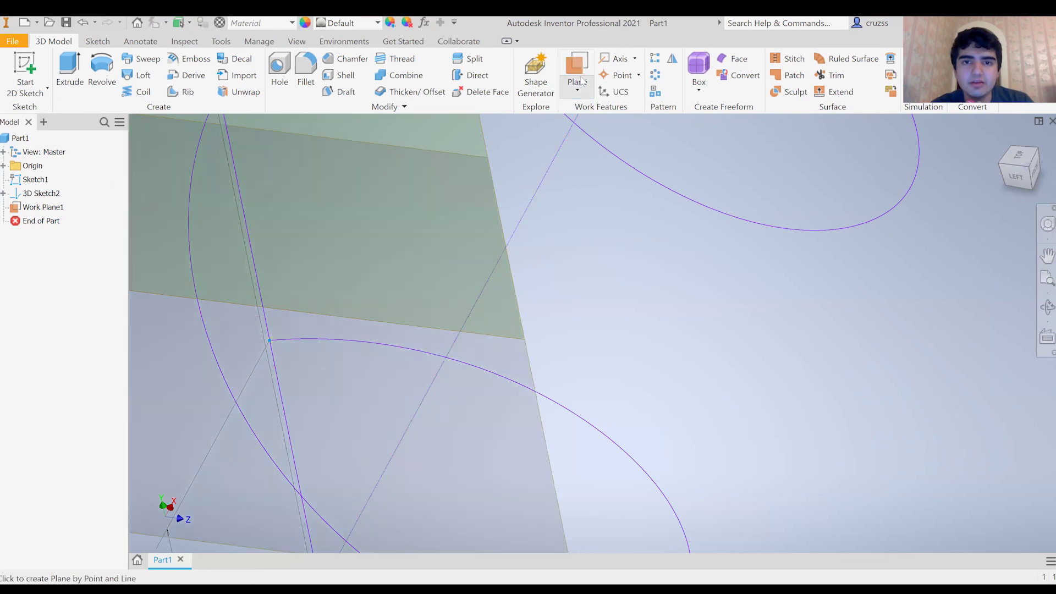
scroll(263, 329, "up", 2)
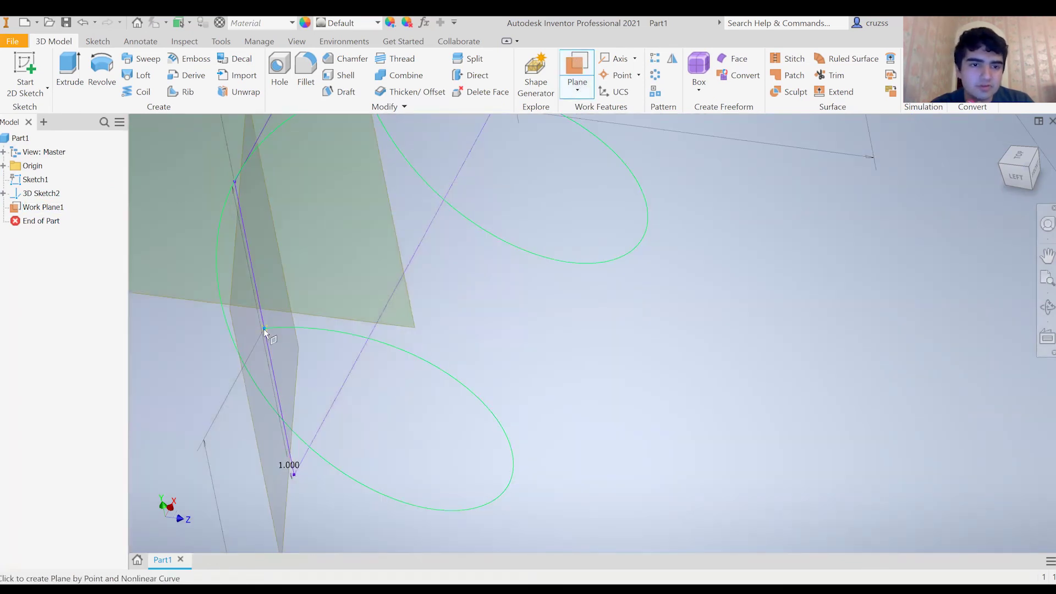
scroll(263, 330, "down", 4)
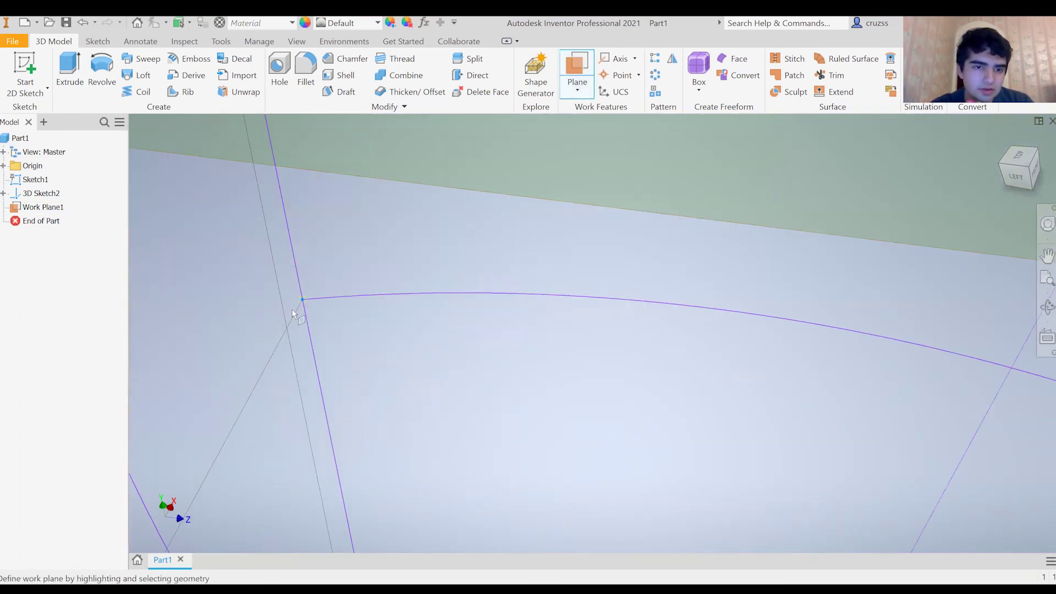
left_click(304, 305)
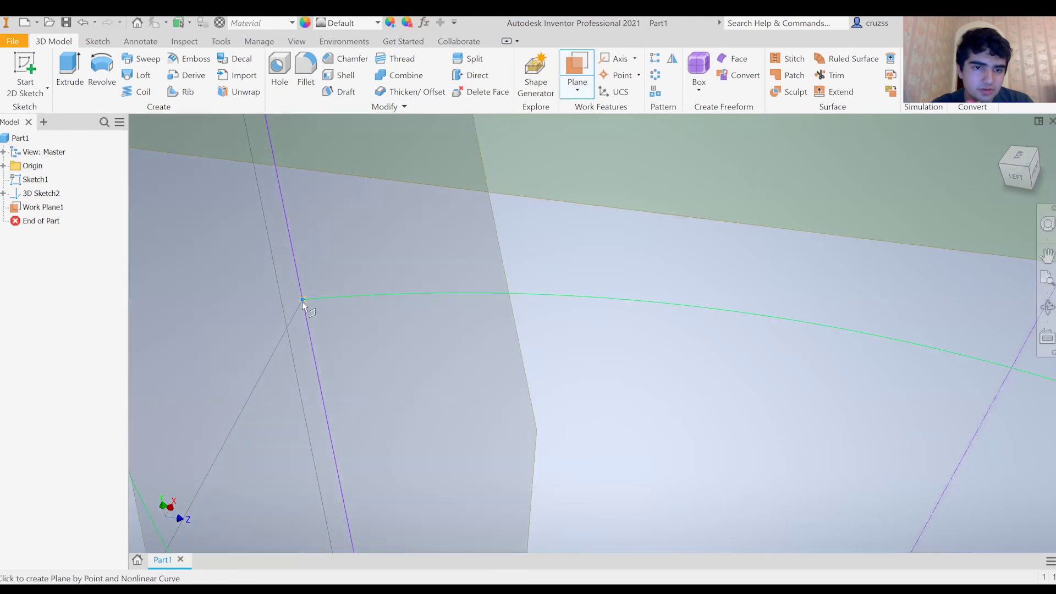
scroll(303, 304, "up", 3)
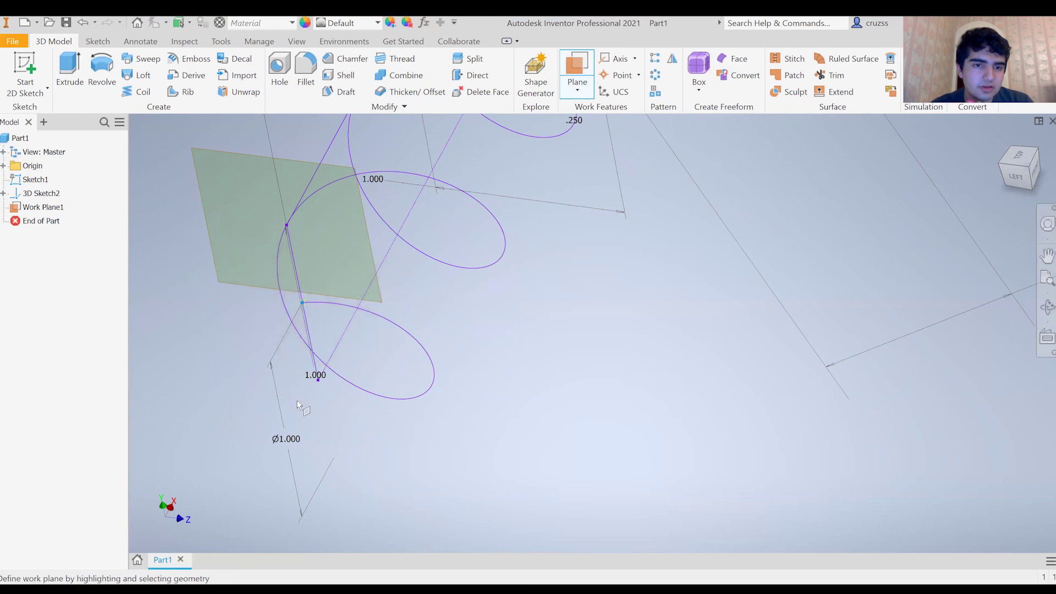
left_click(326, 302)
scroll(292, 313, "up", 3)
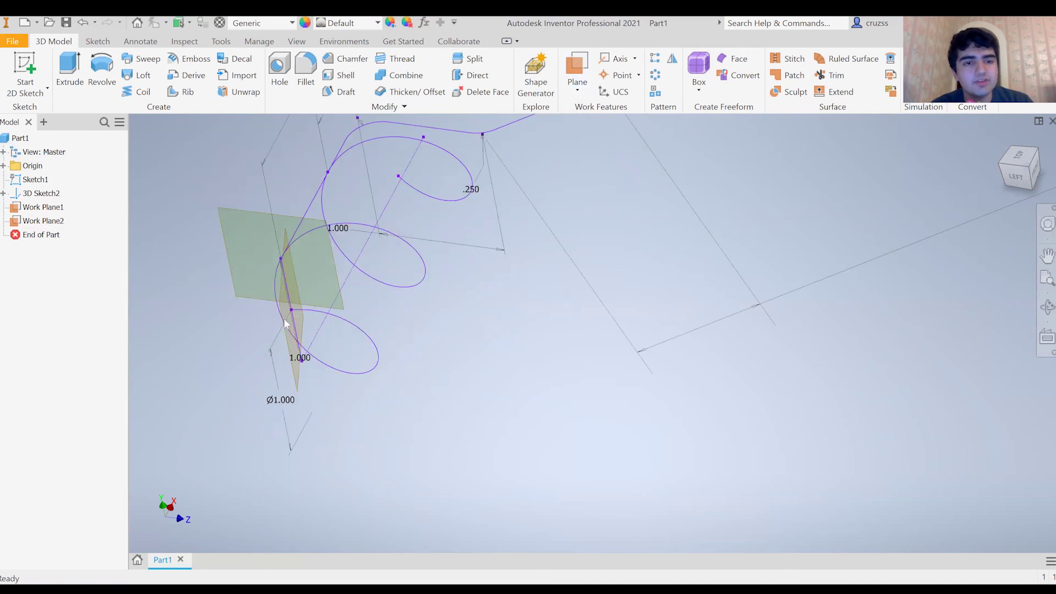
Sketch a circle centred on the helix's start point on the new work plane and finish the sketch
scroll(284, 319, "down", 5)
scroll(391, 173, "up", 3)
scroll(435, 218, "up", 5)
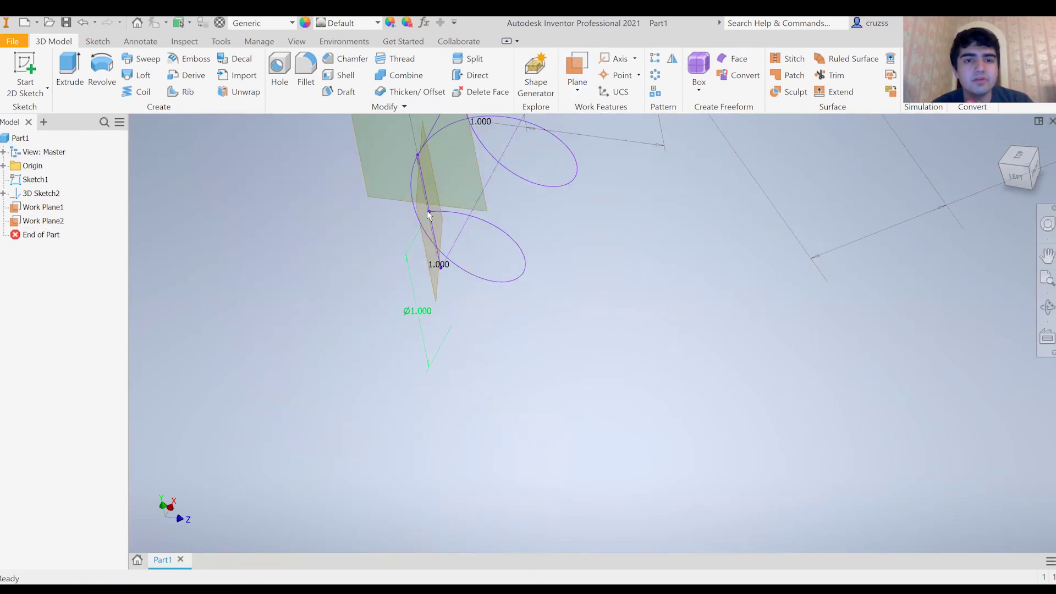
scroll(433, 209, "down", 5)
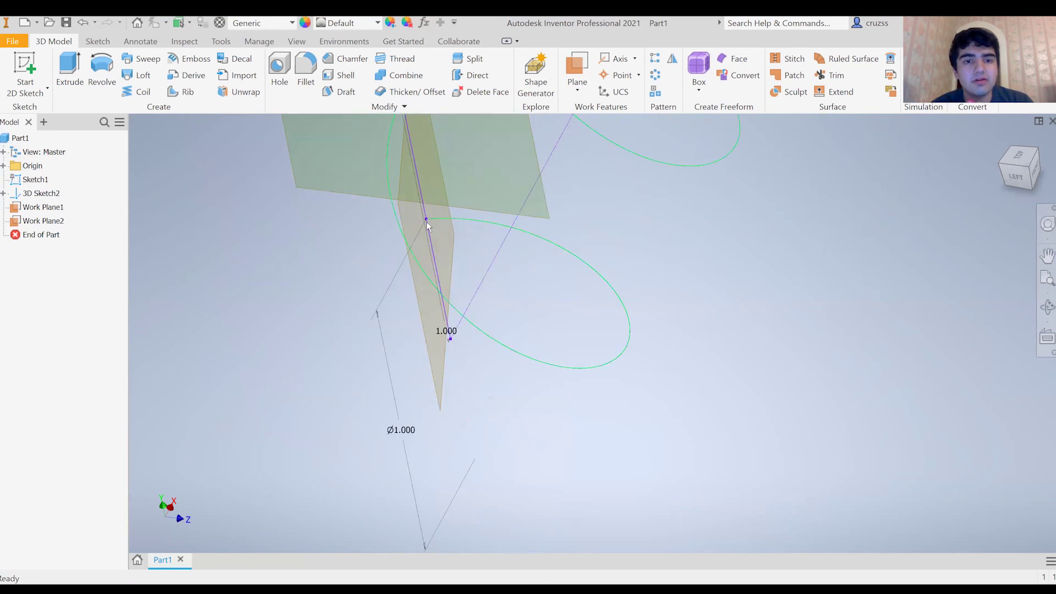
scroll(444, 253, "up", 5)
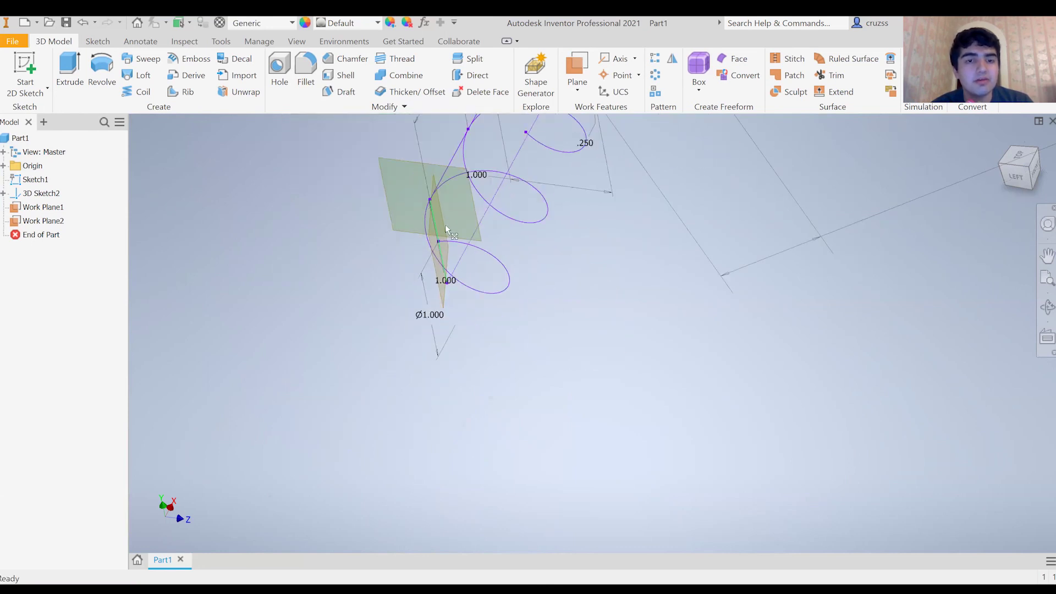
scroll(445, 224, "down", 3)
left_click(98, 41)
left_click(102, 69)
left_click(420, 270)
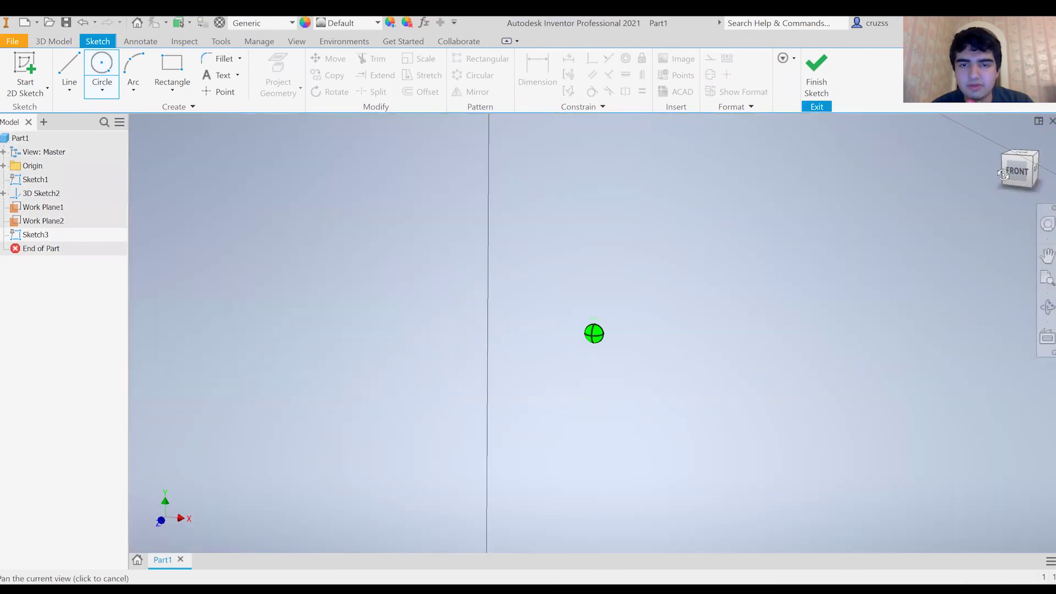
scroll(608, 193, "down", 5)
scroll(608, 193, "up", 5)
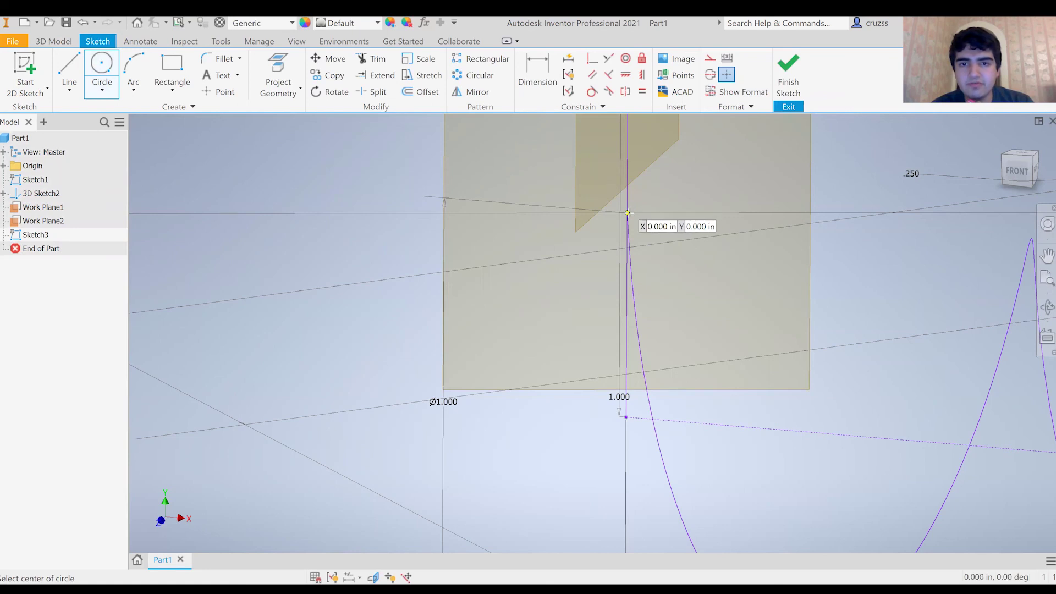
left_click(628, 213)
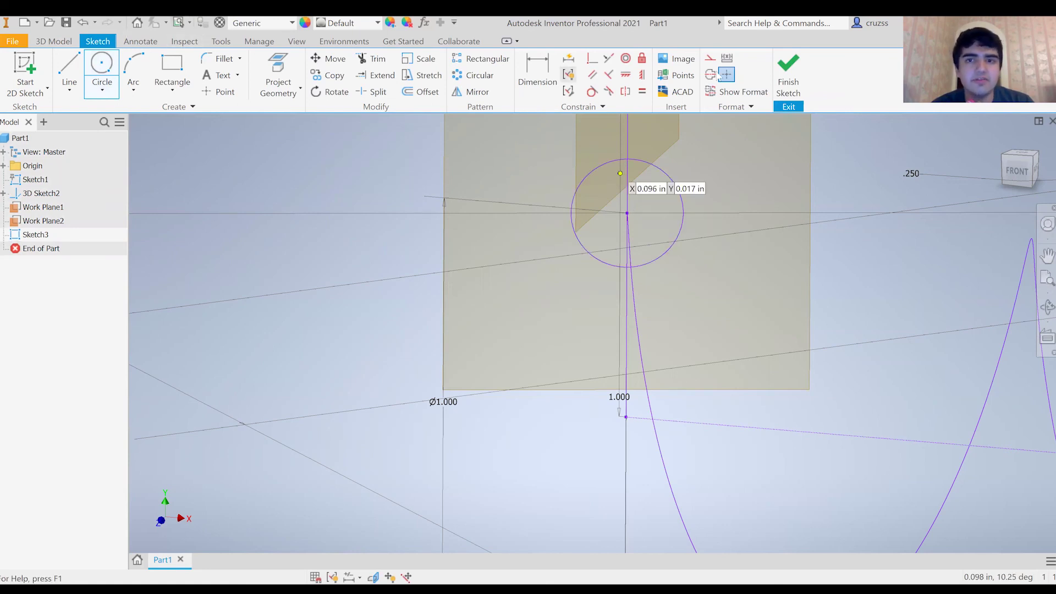
left_click(785, 69)
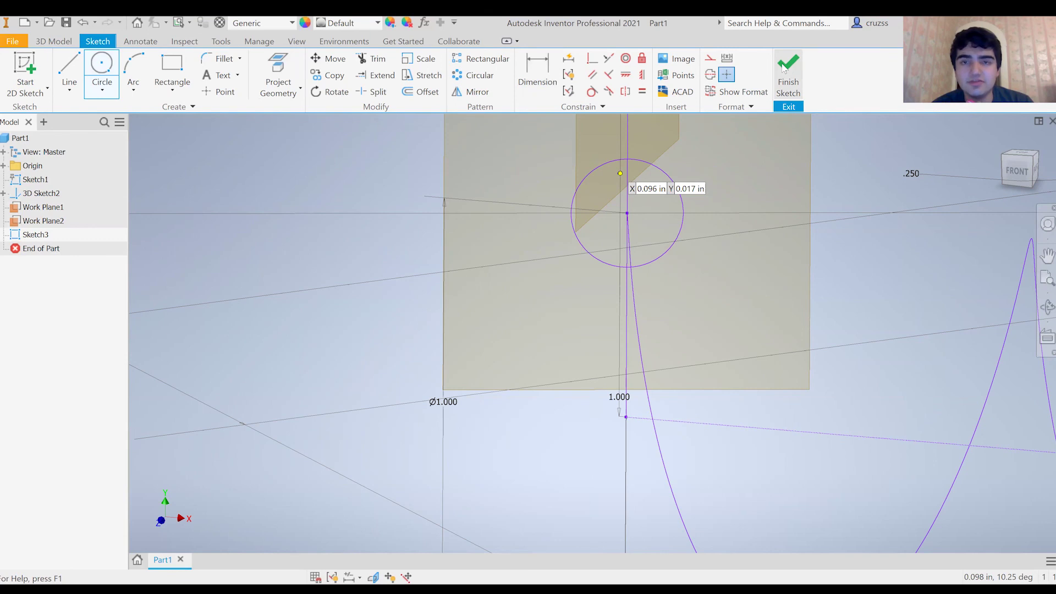
Set up a Sweep of the circle with the helical curve as its path
left_click(53, 41)
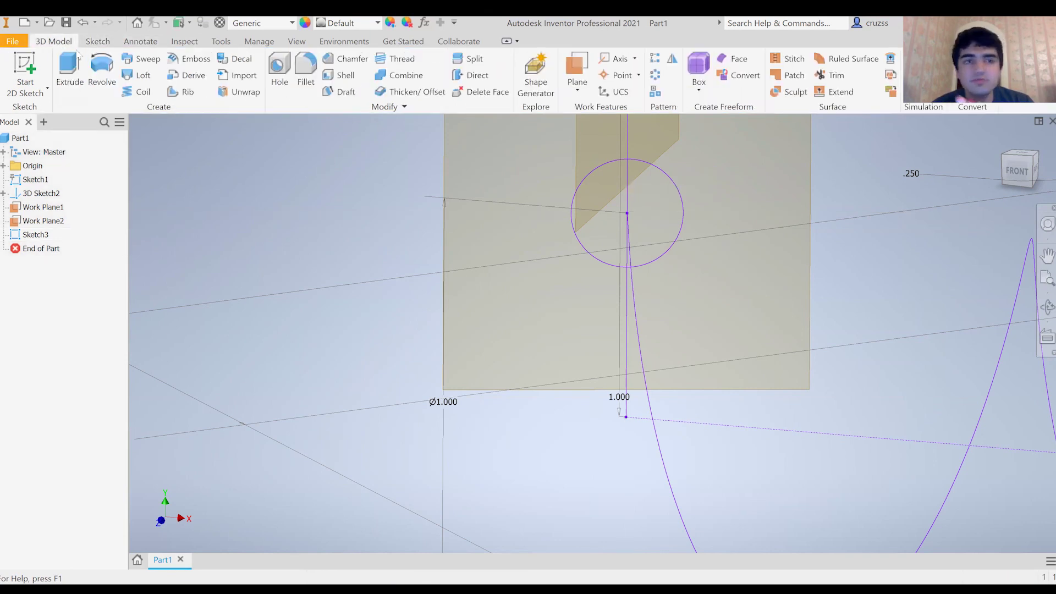
left_click(147, 58)
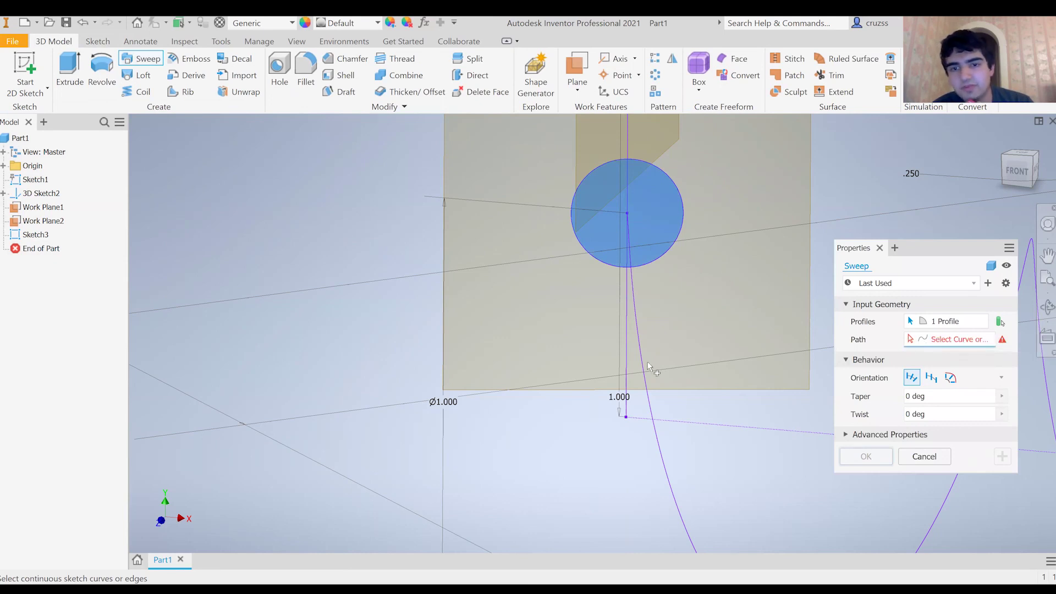
left_click(651, 410)
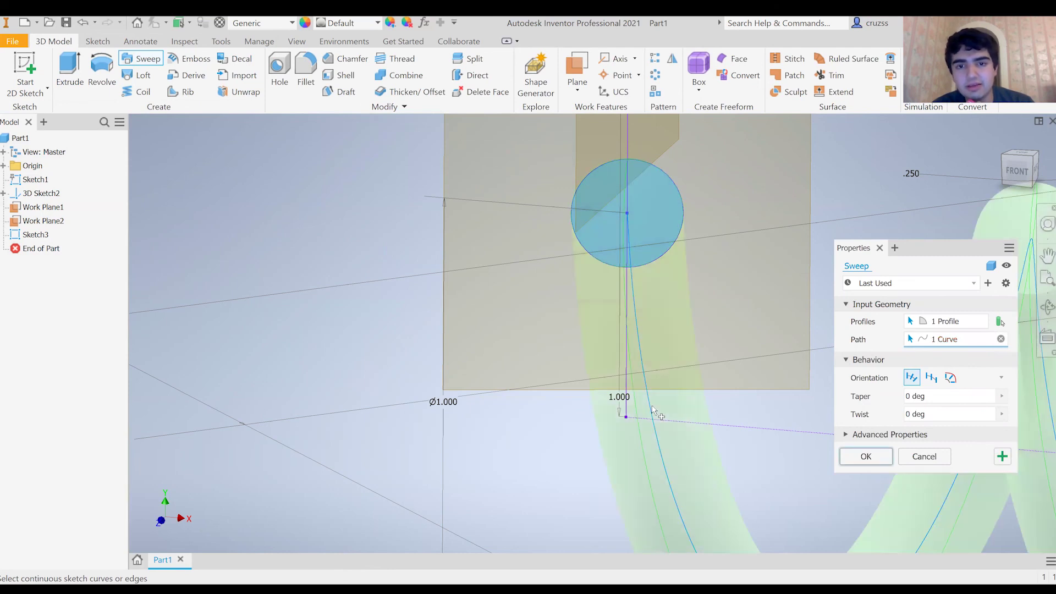
Examine the helical sweep preview along its coils, at its free end and at the circular profile
scroll(622, 317, "down", 5)
scroll(762, 363, "down", 5)
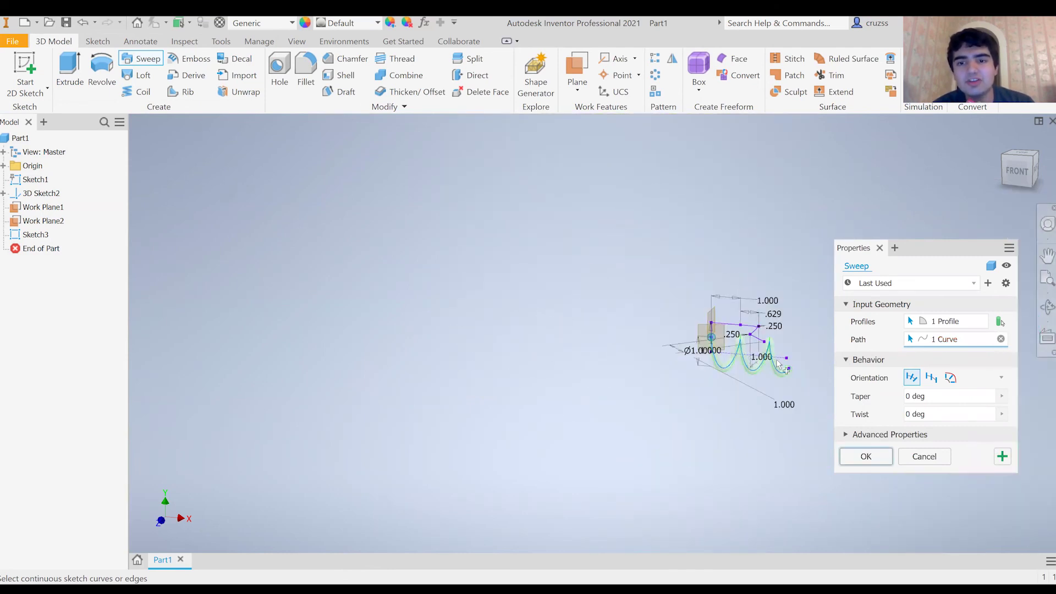
scroll(783, 369, "up", 5)
scroll(712, 344, "up", 3)
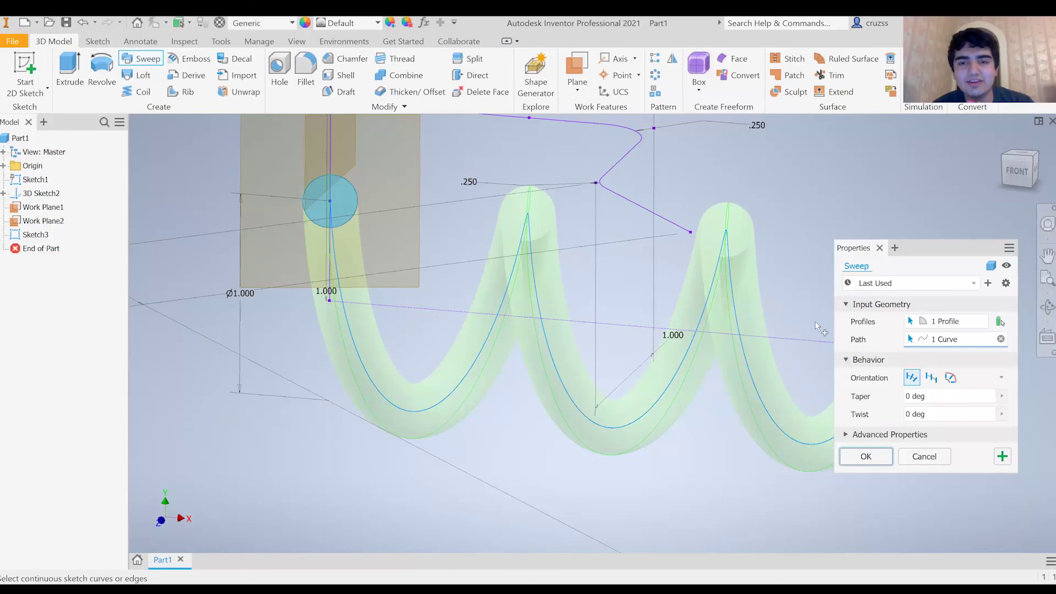
left_click_drag(1028, 177, 1027, 192)
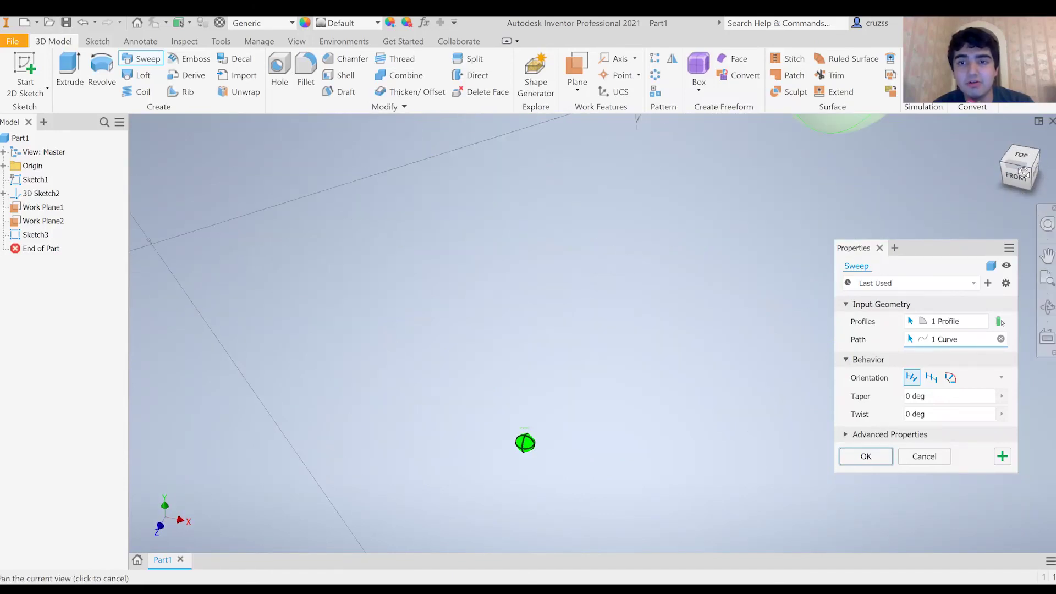
scroll(679, 165, "down", 8)
scroll(509, 170, "up", 6)
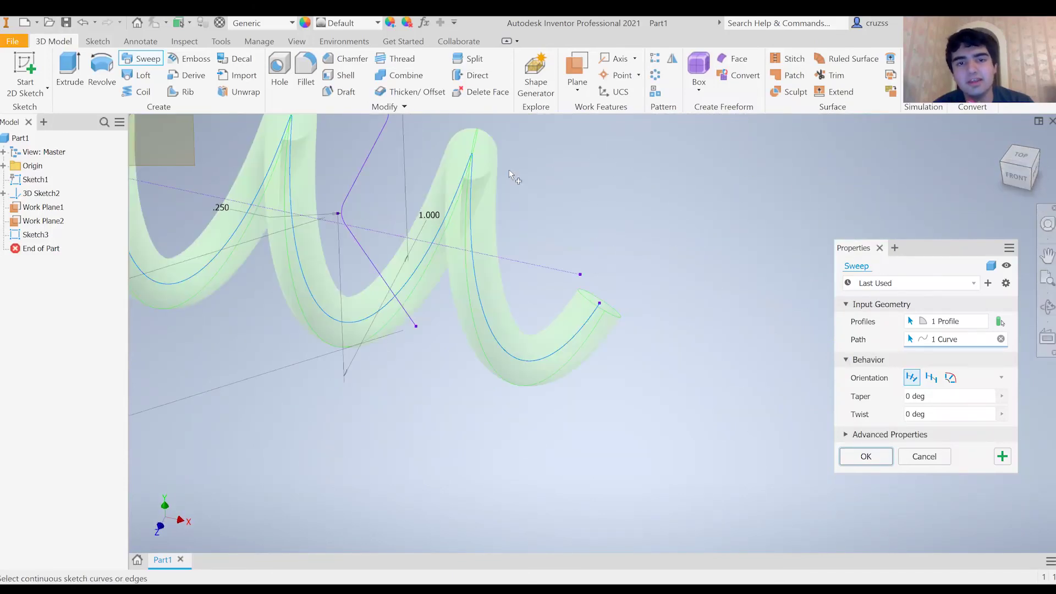
scroll(485, 160, "down", 3)
scroll(487, 158, "up", 4)
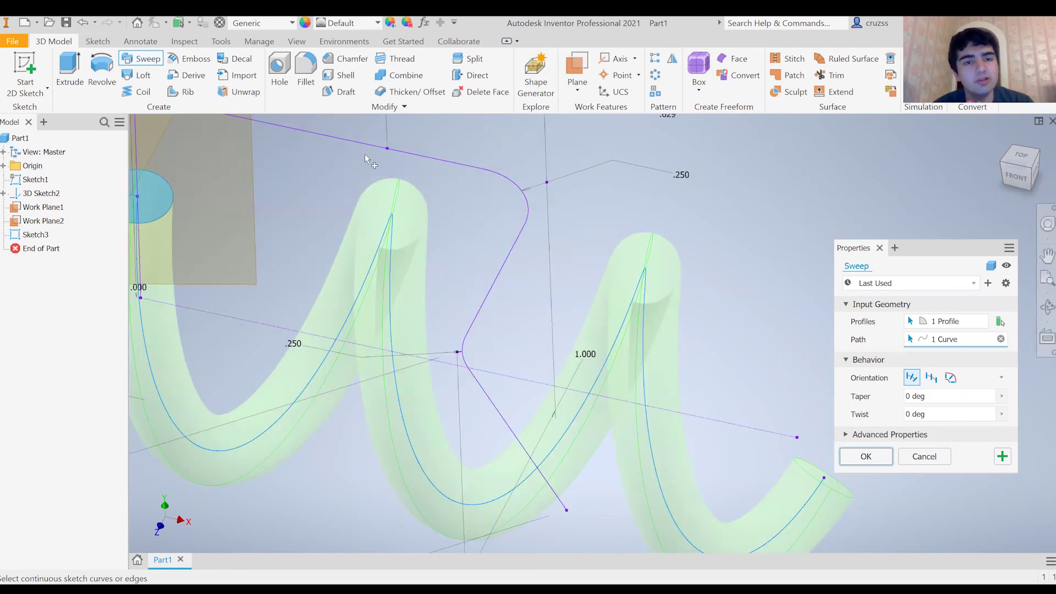
scroll(365, 154, "down", 3)
scroll(594, 159, "up", 6)
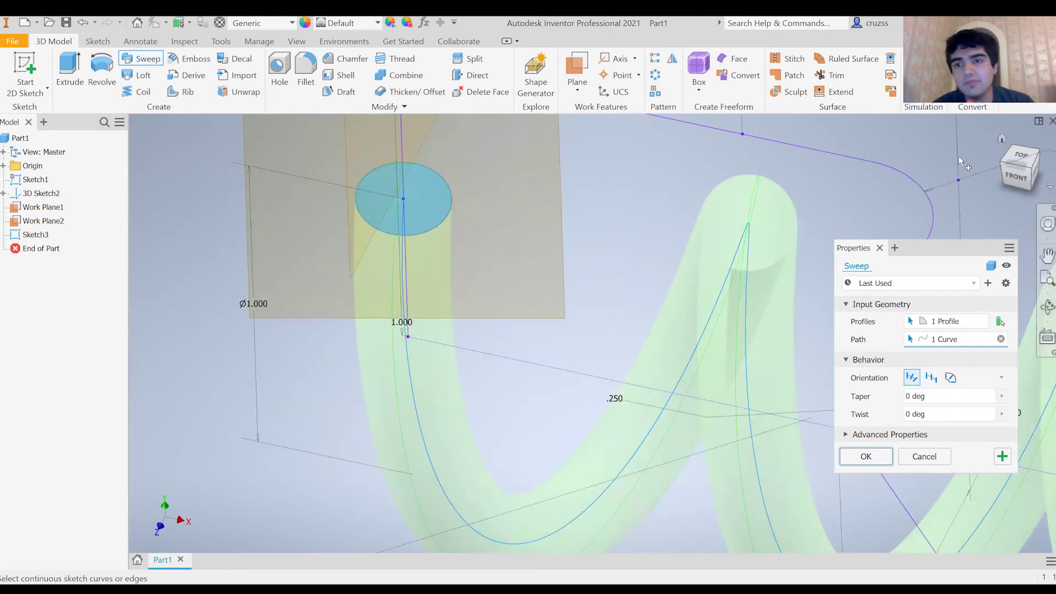